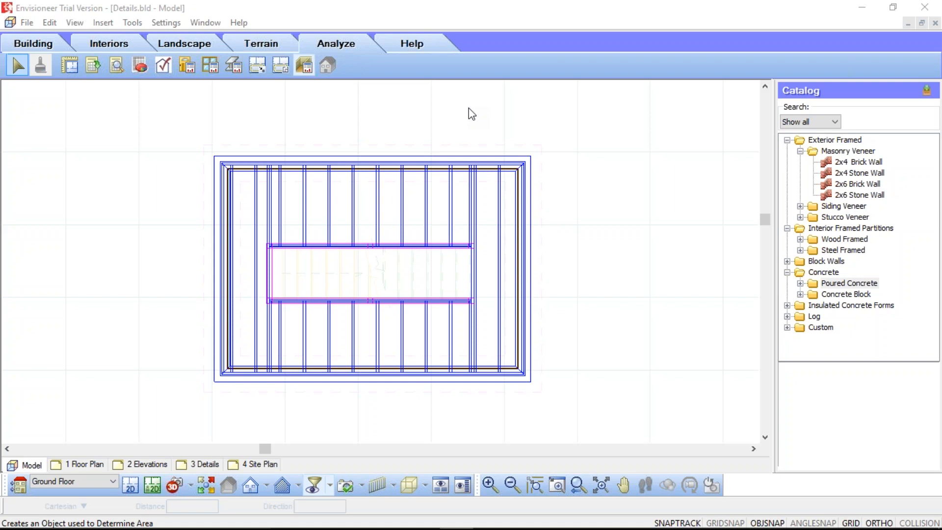
# - View the building in the 3D Perspective camera, orbit around it, and return to the 2D plan
pyautogui.click(178, 491)
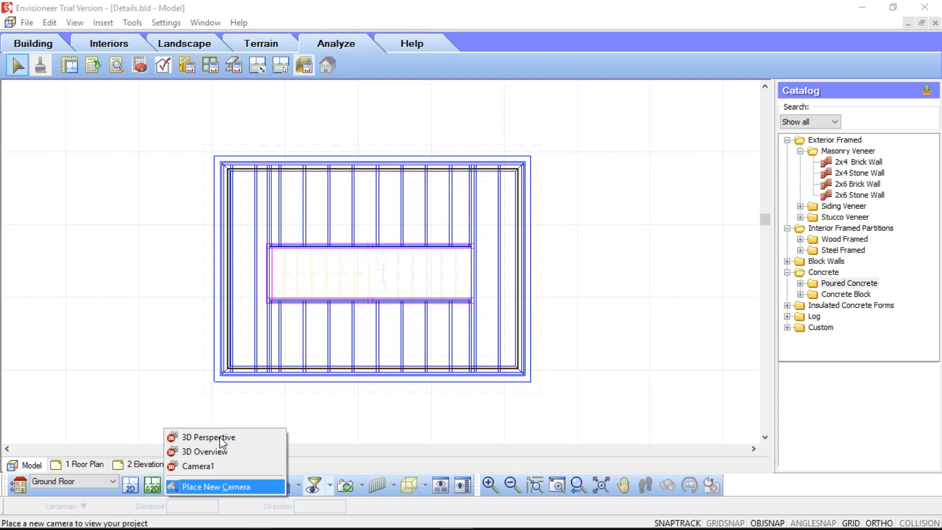
pyautogui.click(221, 438)
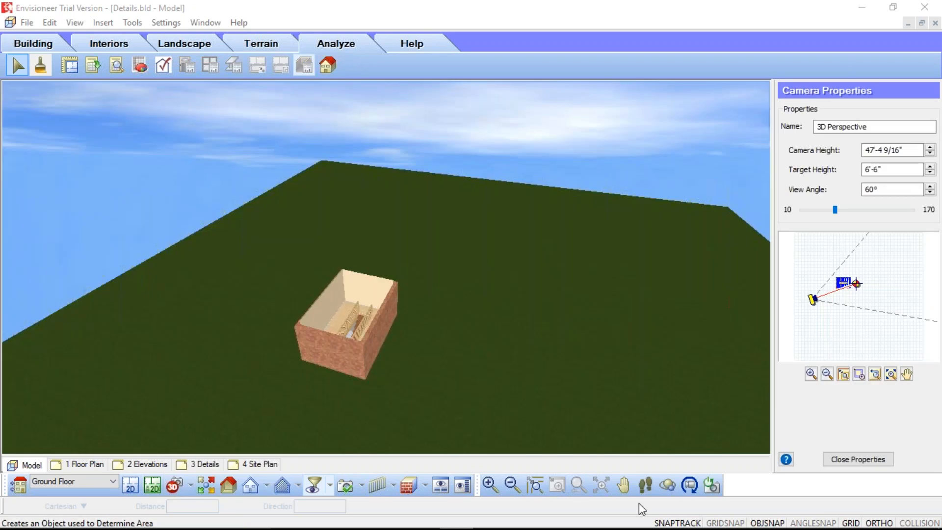
pyautogui.click(667, 486)
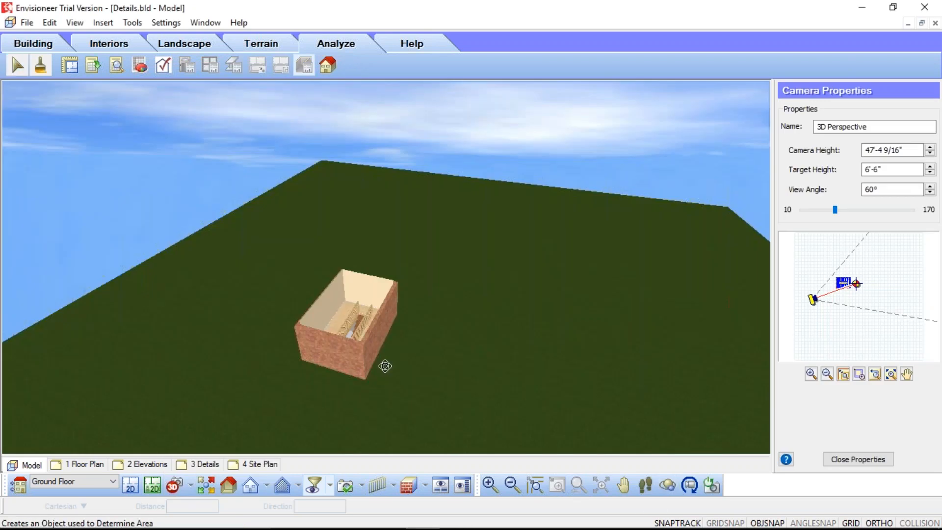
pyautogui.moveTo(385, 366); pyautogui.dragTo(352, 389)
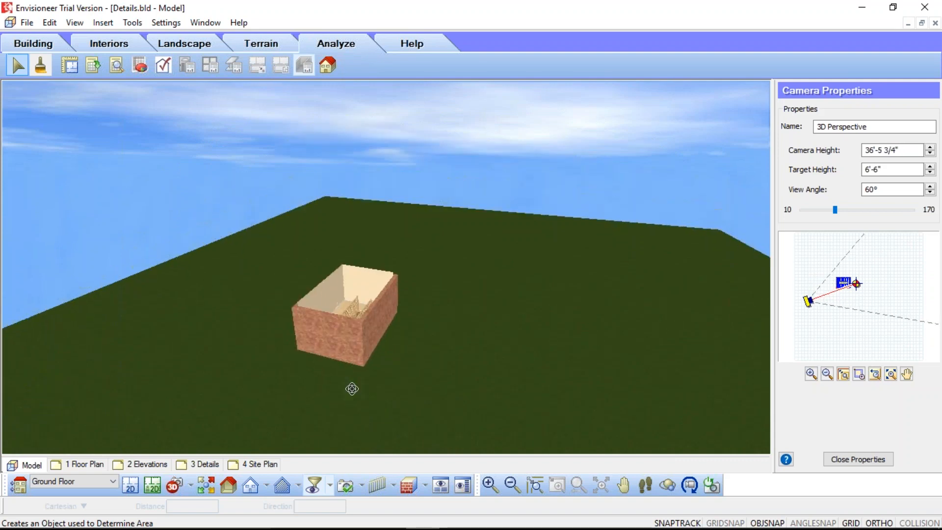
pyautogui.click(139, 488)
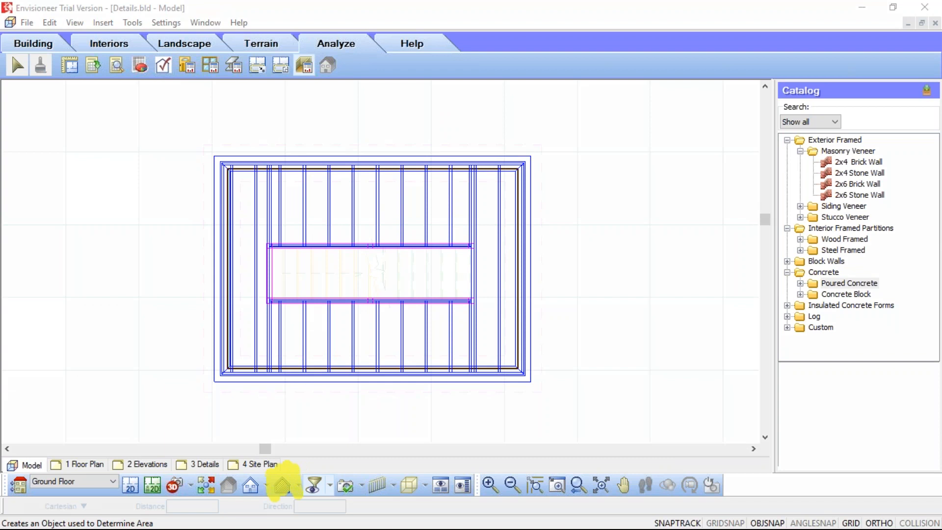
# - Create a horizontal section about 28'-1" long through the stair opening, looking toward the plan's upper side with a depth of about 7'-11"
pyautogui.click(299, 488)
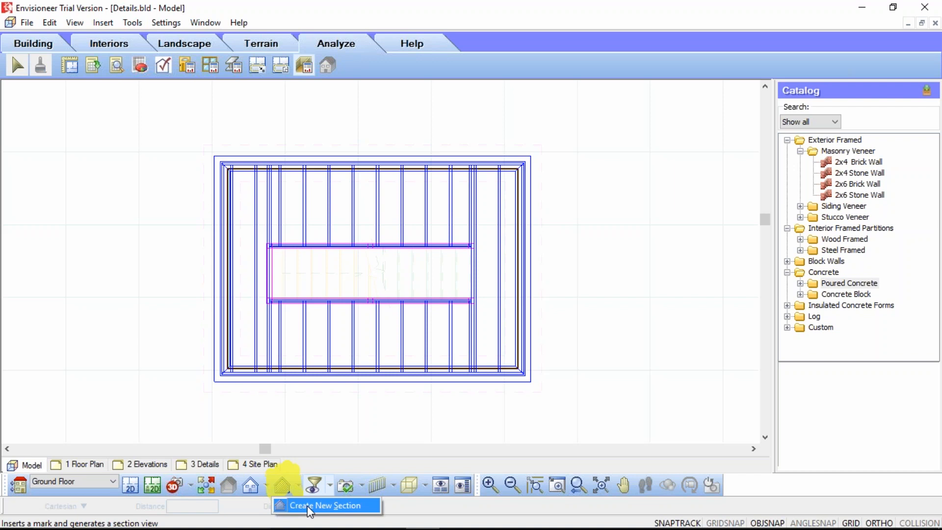
pyautogui.click(310, 506)
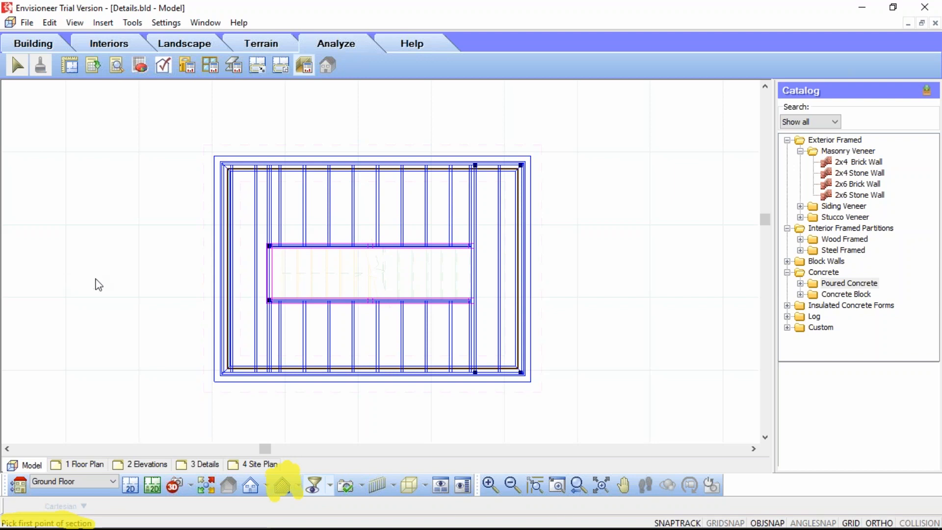
pyautogui.click(135, 270)
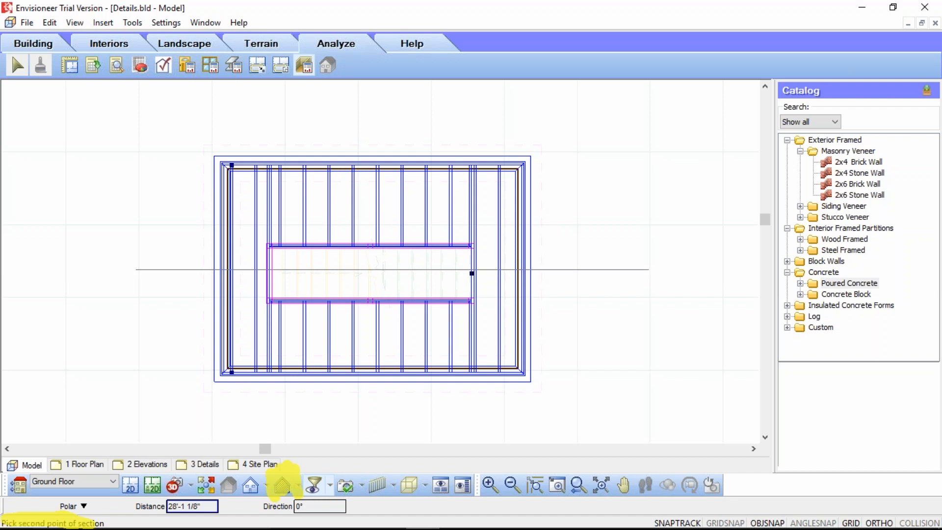
pyautogui.click(650, 272)
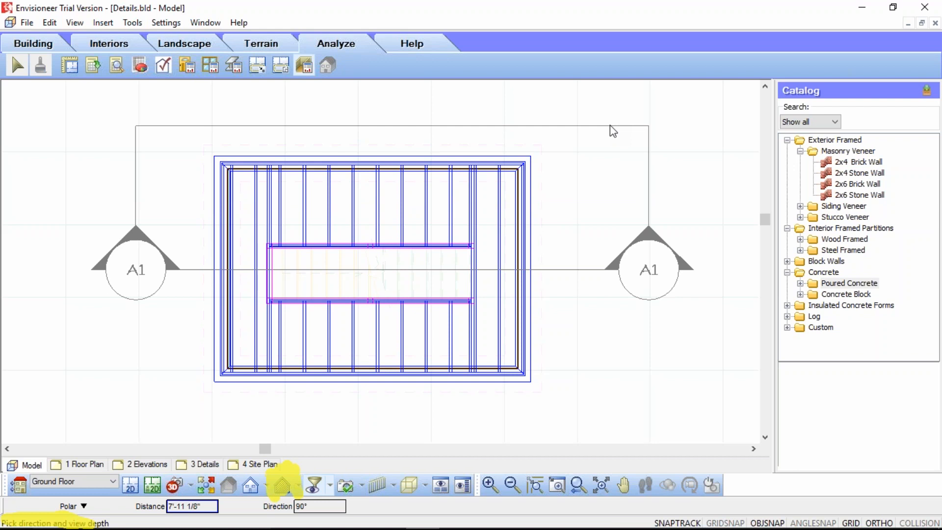
pyautogui.click(610, 126)
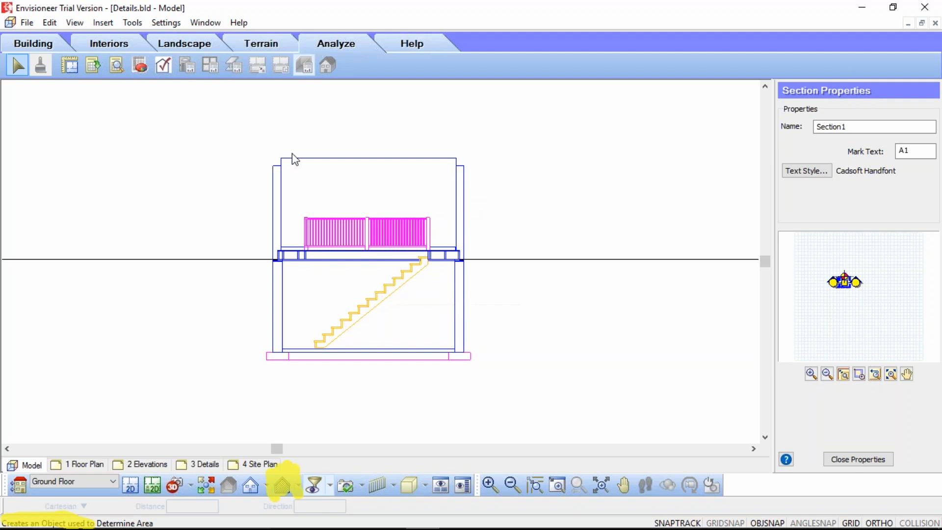
# - On the 3 Details sheet, define a new SmartView using Section1 as its source
pyautogui.click(205, 465)
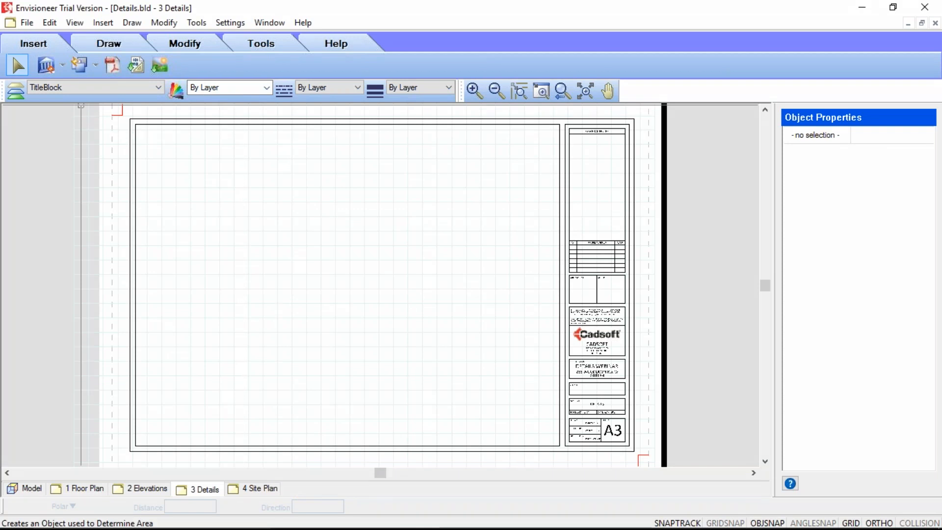
pyautogui.moveTo(34, 58)
pyautogui.mouseDown()
pyautogui.moveTo(55, 77)
pyautogui.moveTo(63, 68)
pyautogui.mouseUp()
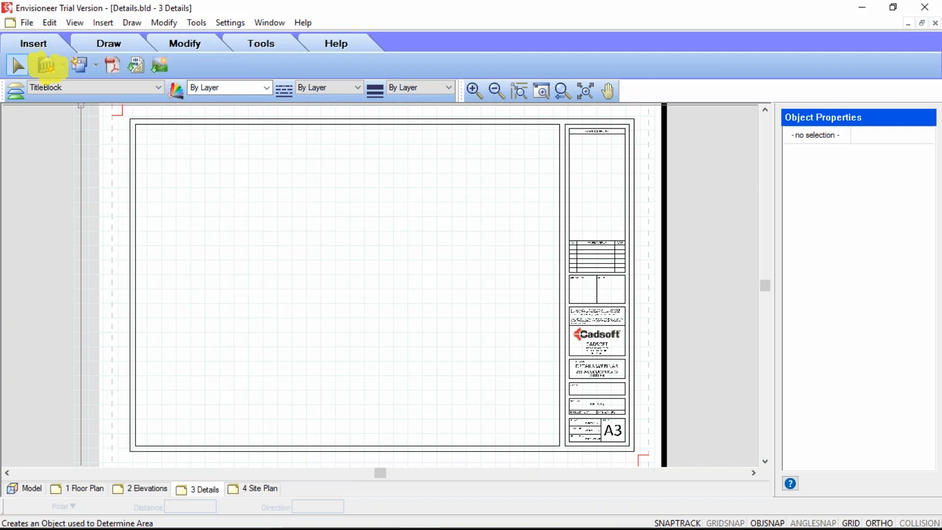
pyautogui.click(109, 26)
pyautogui.moveTo(64, 41)
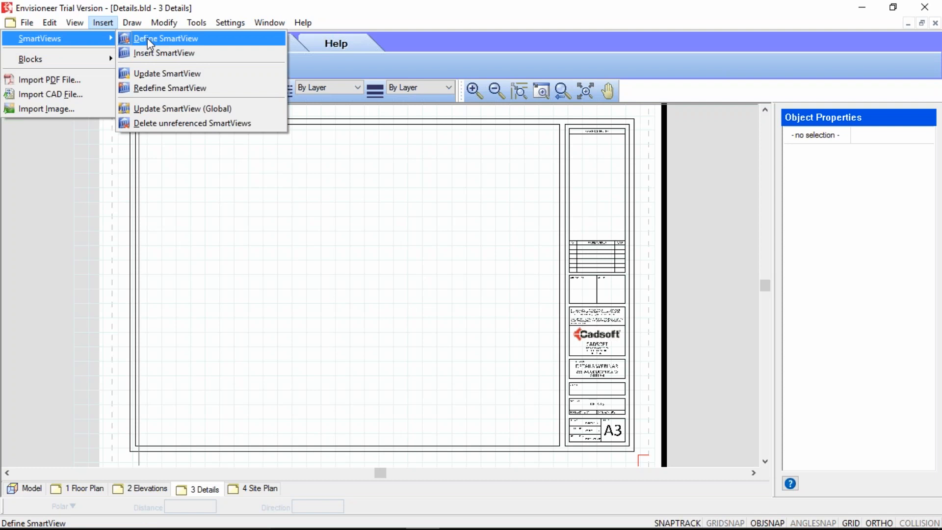
pyautogui.click(149, 39)
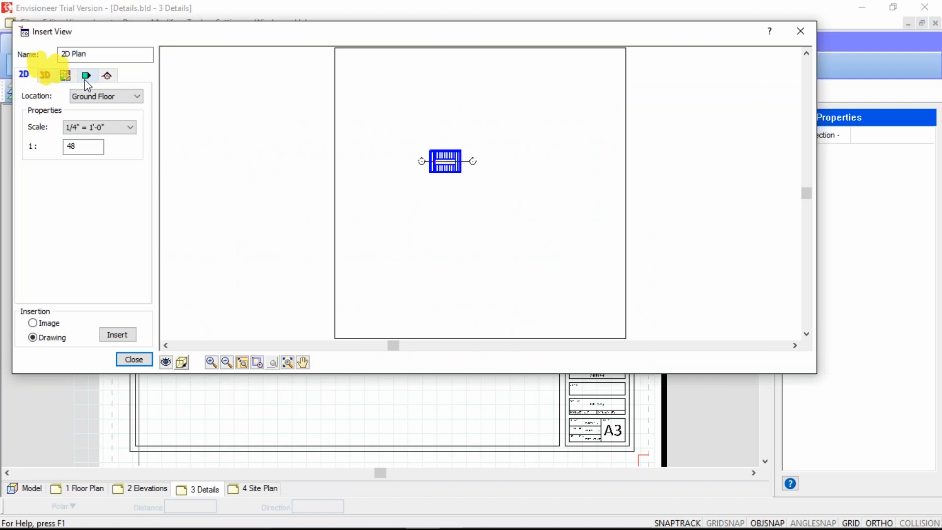
pyautogui.click(111, 78)
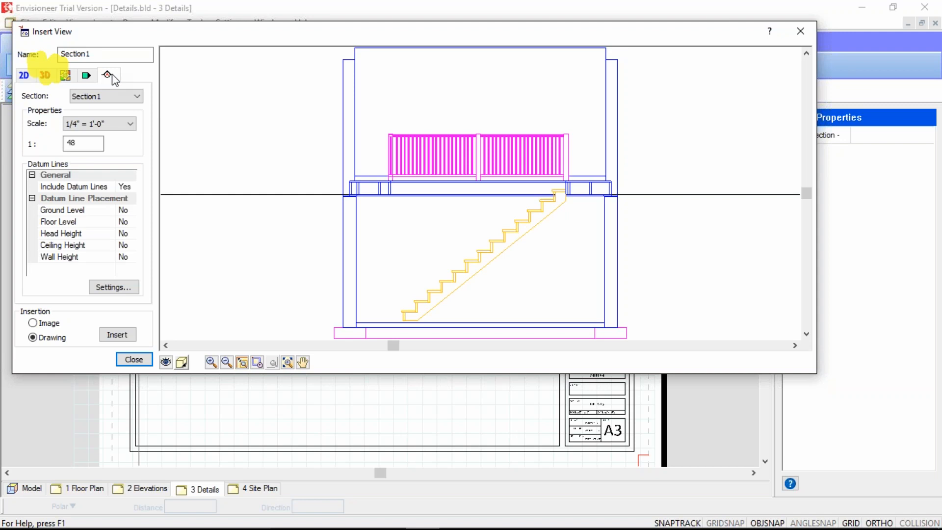
pyautogui.click(138, 96)
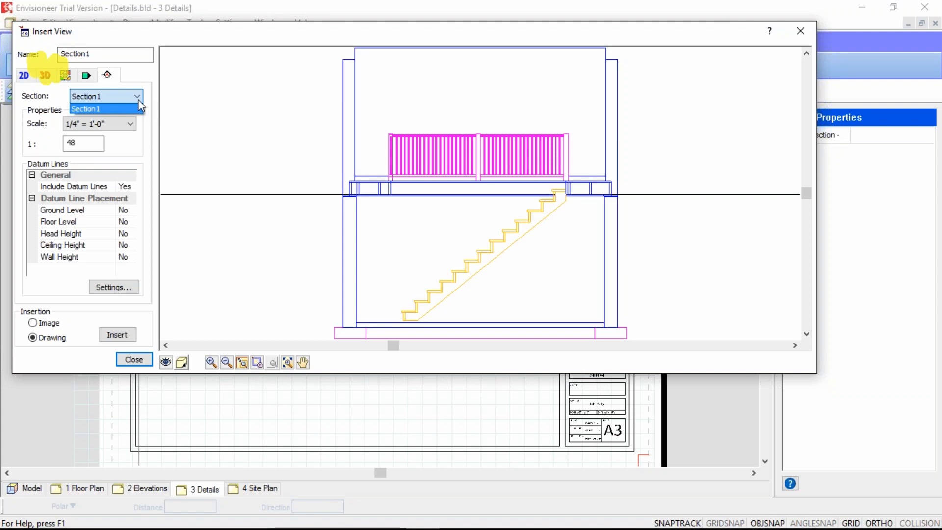
pyautogui.click(105, 108)
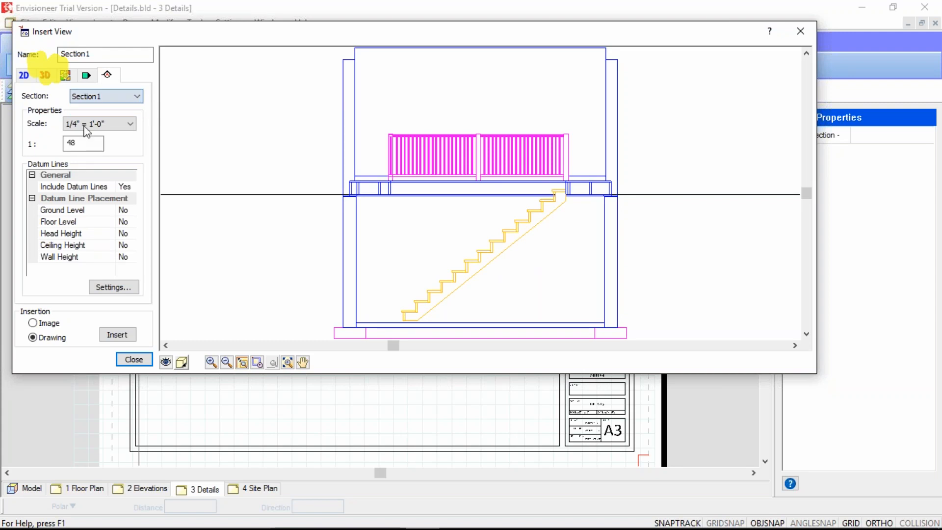
# - Set the SmartView's scale to 1/2" = 1'-0" and exclude its datum lines
pyautogui.click(130, 124)
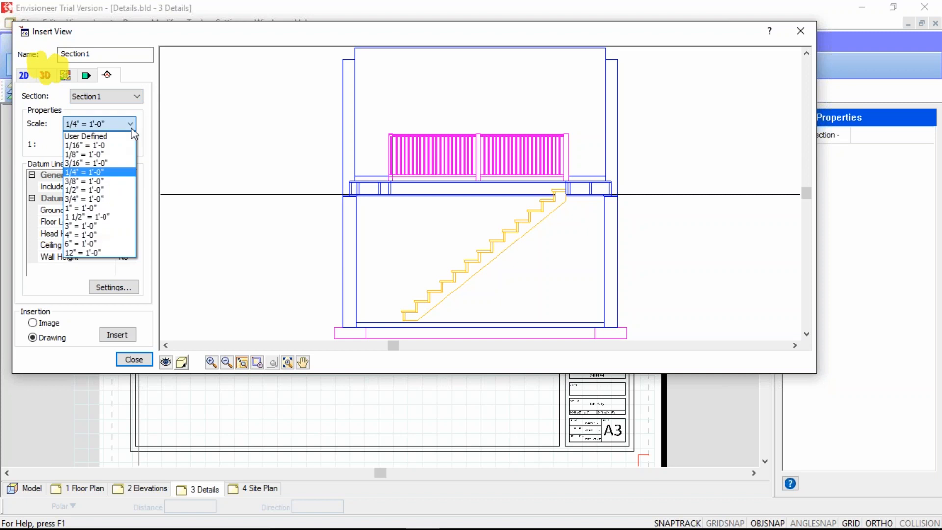
pyautogui.click(88, 194)
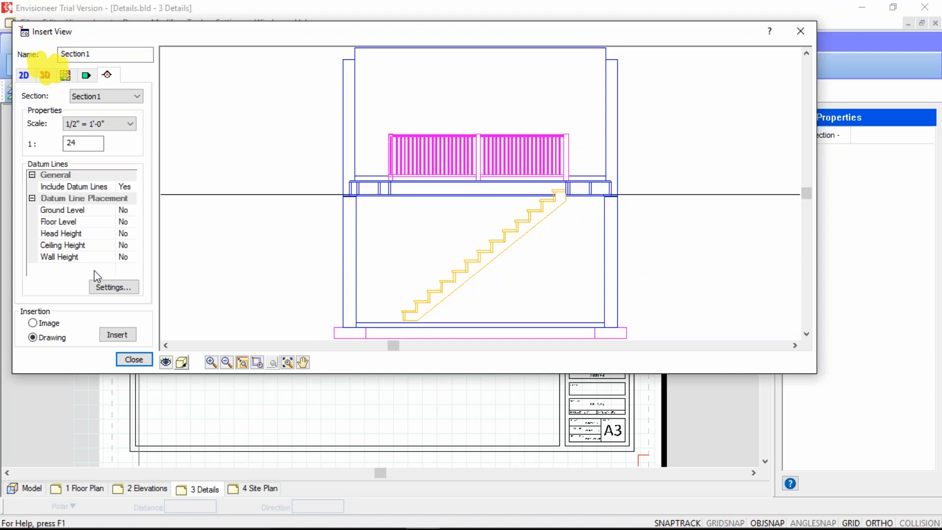
pyautogui.click(133, 187)
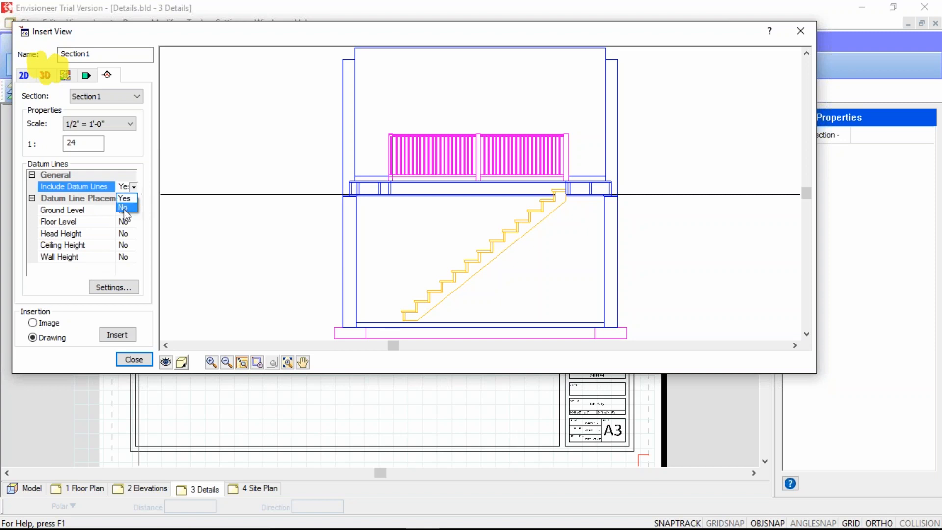
pyautogui.click(127, 216)
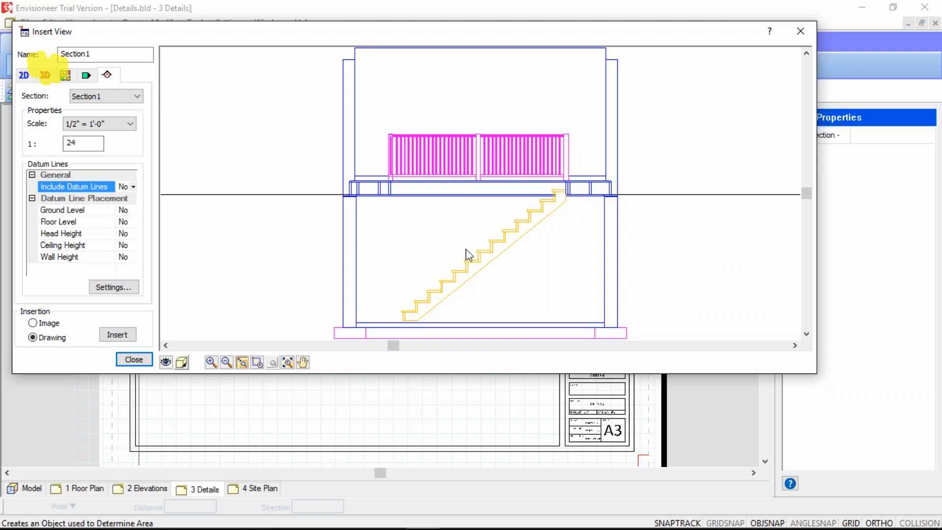
# - Frame the SmartView on the foundation wall and footing corner at the section's lower left
pyautogui.moveTo(489, 250); pyautogui.dragTo(473, 183, button='middle')
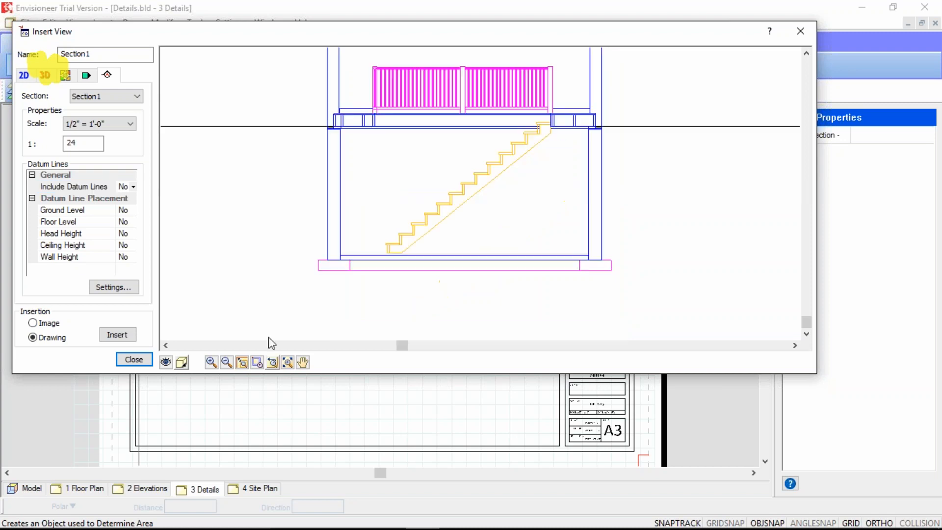
pyautogui.click(257, 363)
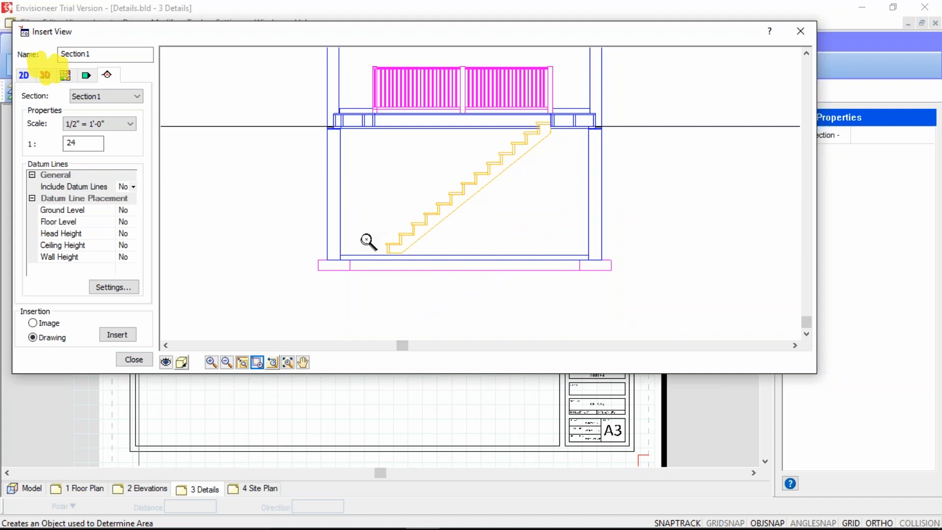
pyautogui.moveTo(366, 239); pyautogui.dragTo(312, 275)
pyautogui.scroll(-3, 466, 264)
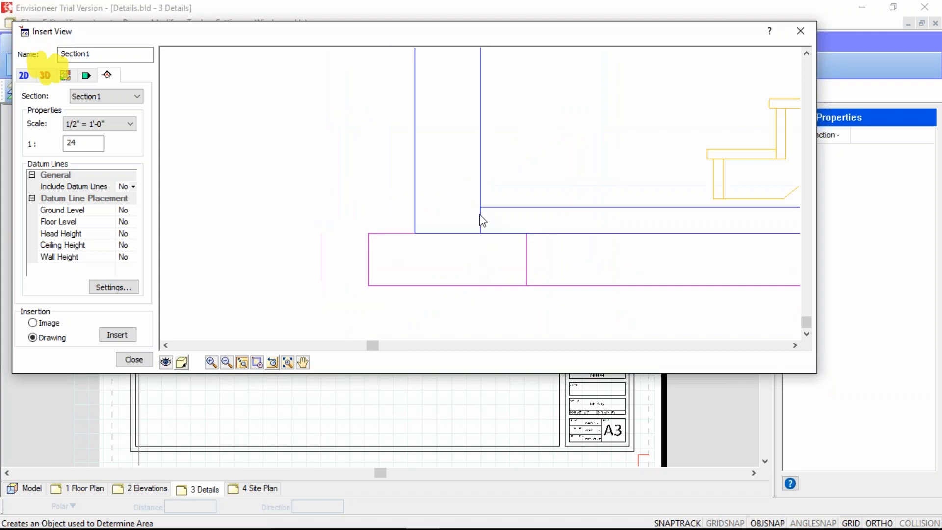
pyautogui.moveTo(483, 222)
pyautogui.mouseDown(button='middle')
pyautogui.moveTo(591, 242)
pyautogui.moveTo(594, 271)
pyautogui.moveTo(571, 265)
pyautogui.mouseUp(button='middle')
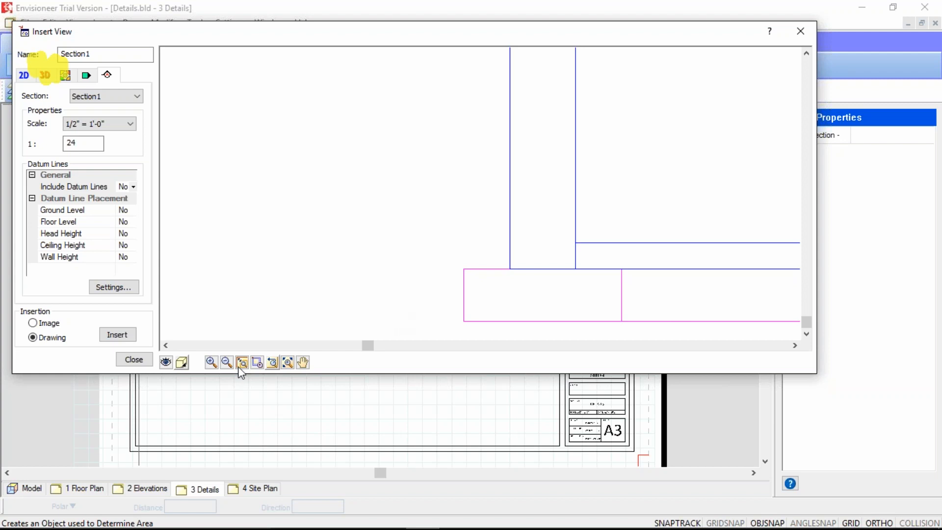
# - Display the SmartView as Patterned and insert it as a drawing near the sheet's upper-left corner
pyautogui.click(183, 363)
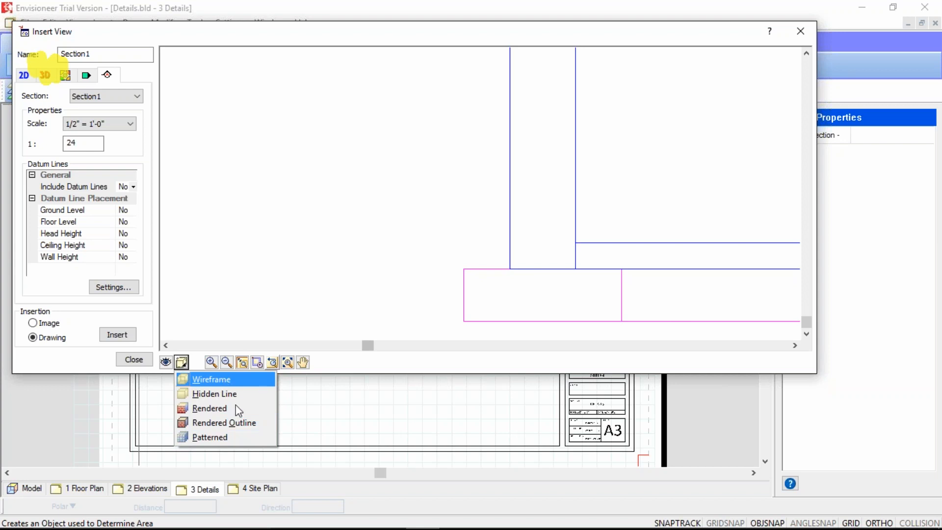
pyautogui.click(212, 435)
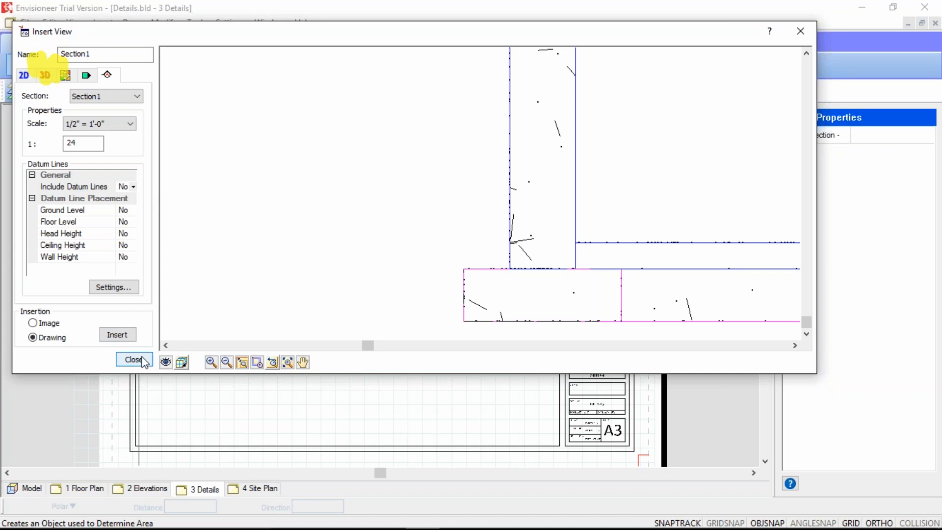
pyautogui.click(118, 335)
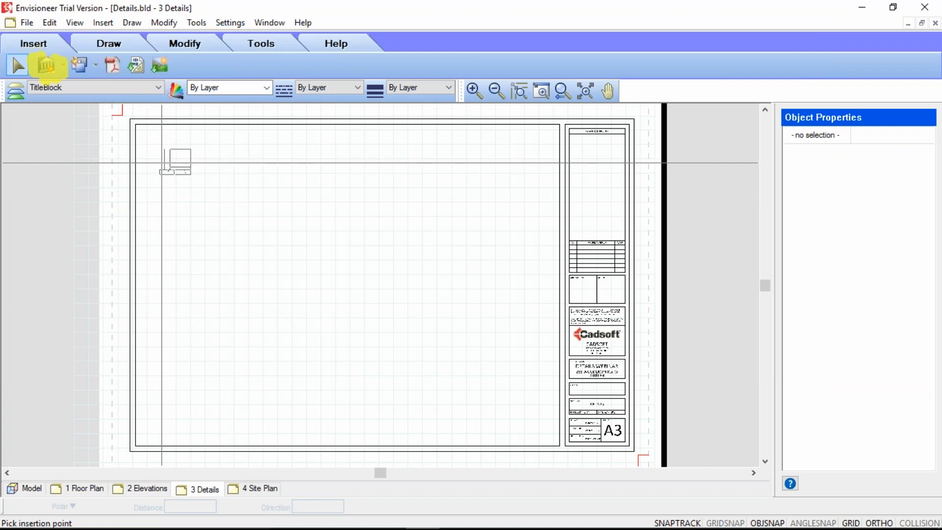
pyautogui.click(162, 162)
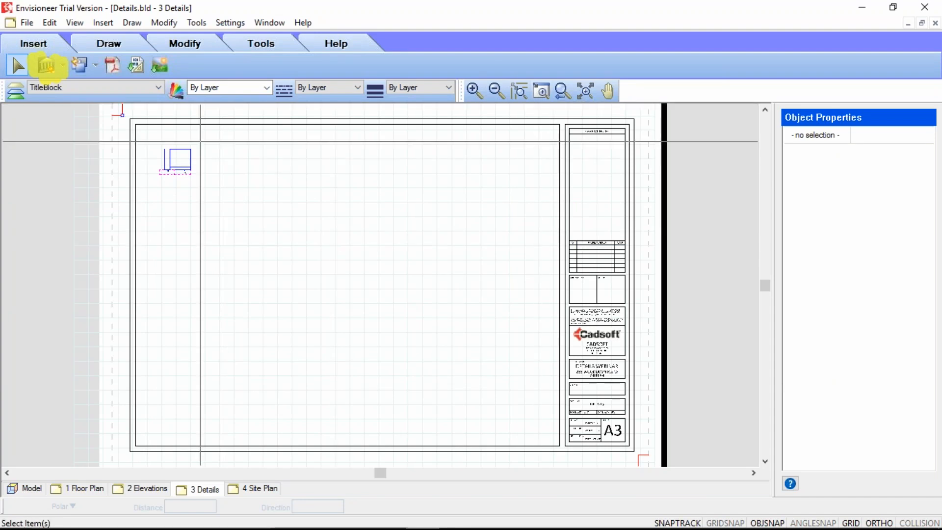
# - Move the inserted foundation detail slightly downward on the sheet and deselect it
pyautogui.moveTo(204, 145); pyautogui.dragTo(151, 182)
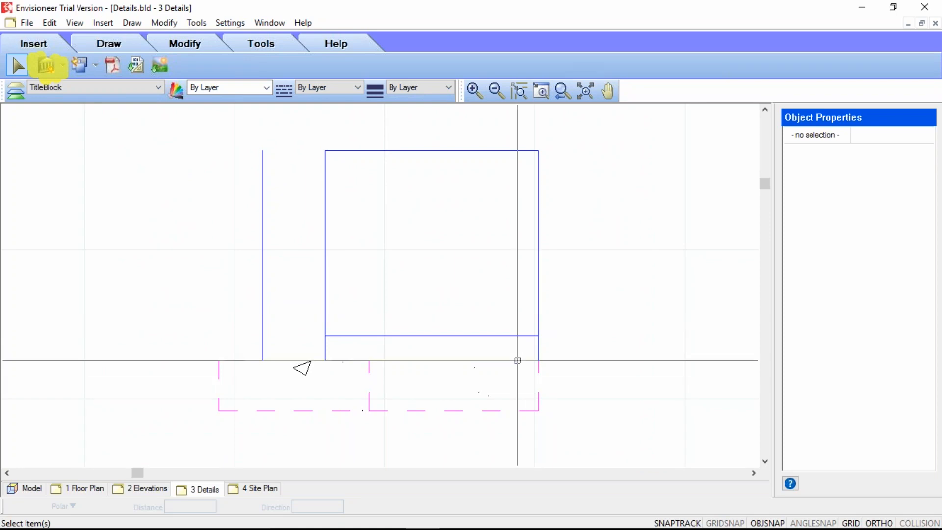
pyautogui.click(517, 360)
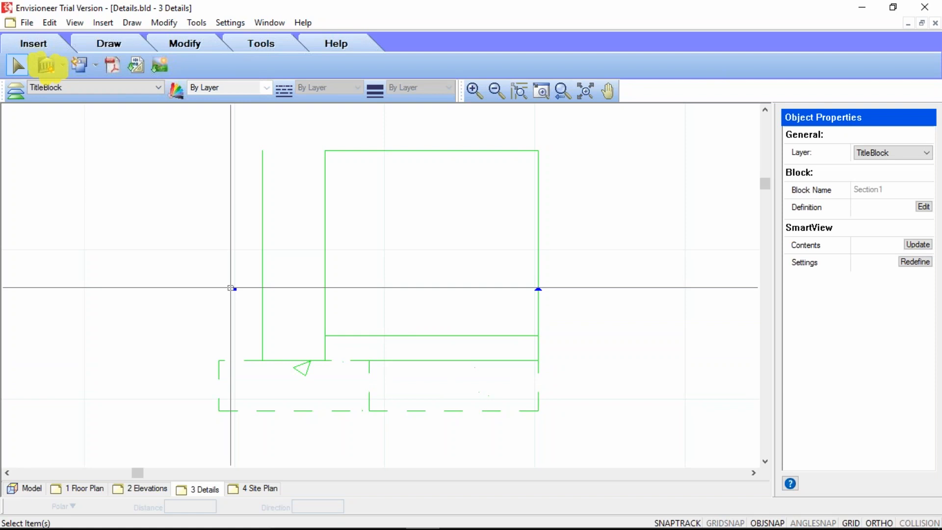
pyautogui.moveTo(235, 289)
pyautogui.mouseDown()
pyautogui.moveTo(195, 285)
pyautogui.moveTo(185, 326)
pyautogui.moveTo(260, 311)
pyautogui.moveTo(253, 296)
pyautogui.moveTo(235, 298)
pyautogui.mouseUp()
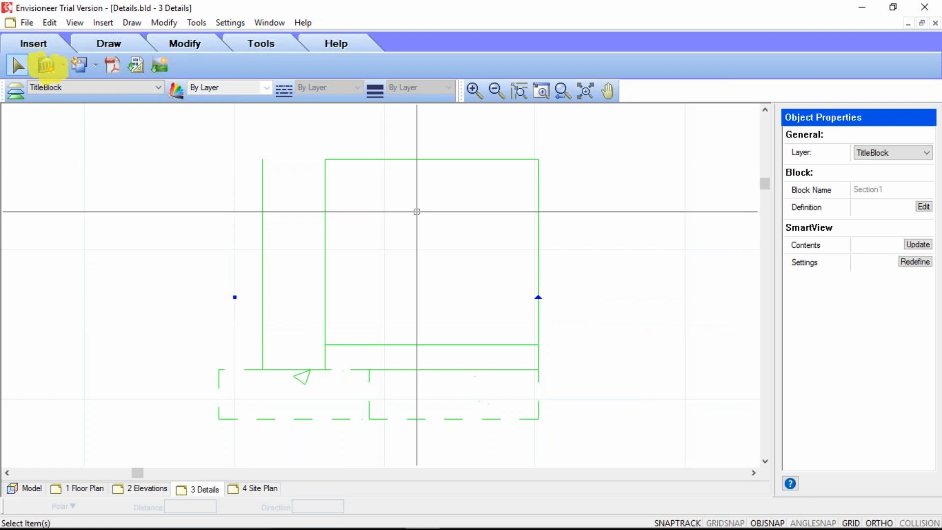
pyautogui.click(657, 333)
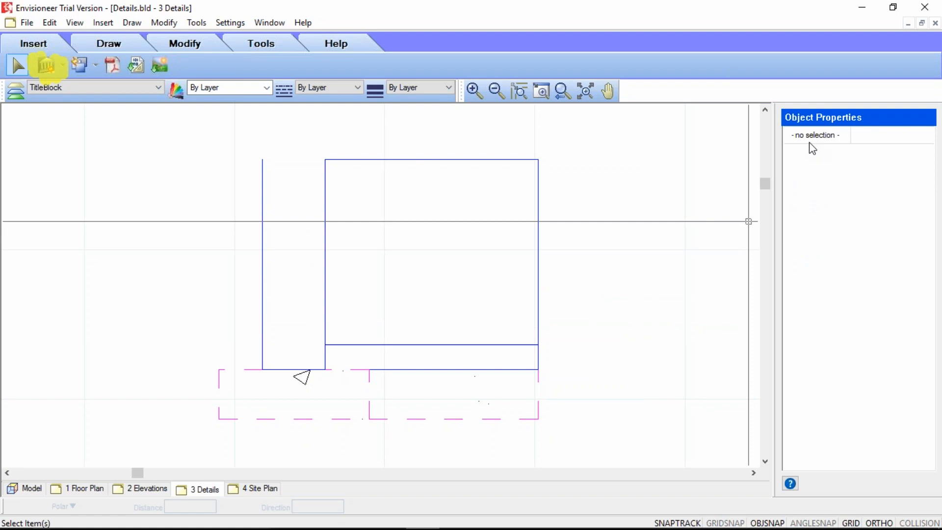
# - Select the foundation detail and examine its block properties, including the block name
pyautogui.click(538, 221)
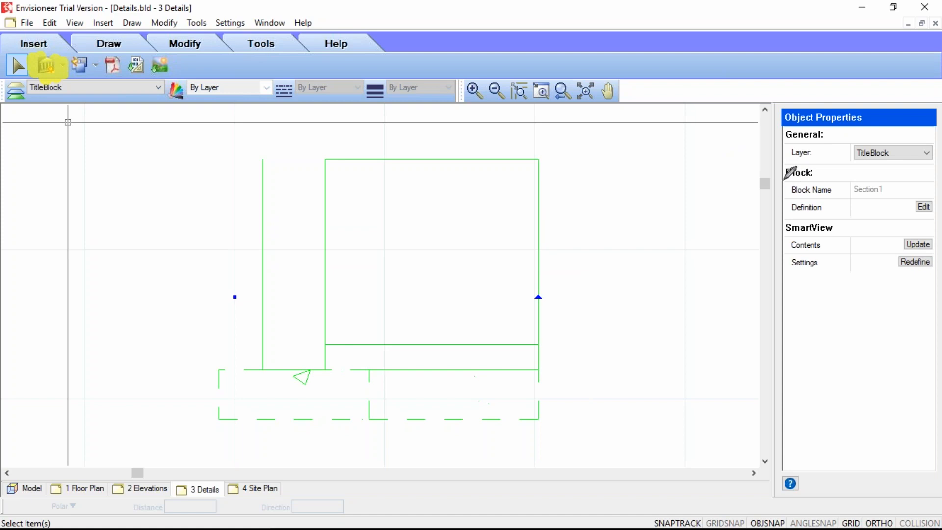
pyautogui.moveTo(783, 180); pyautogui.dragTo(813, 178)
pyautogui.moveTo(738, 194); pyautogui.dragTo(791, 194)
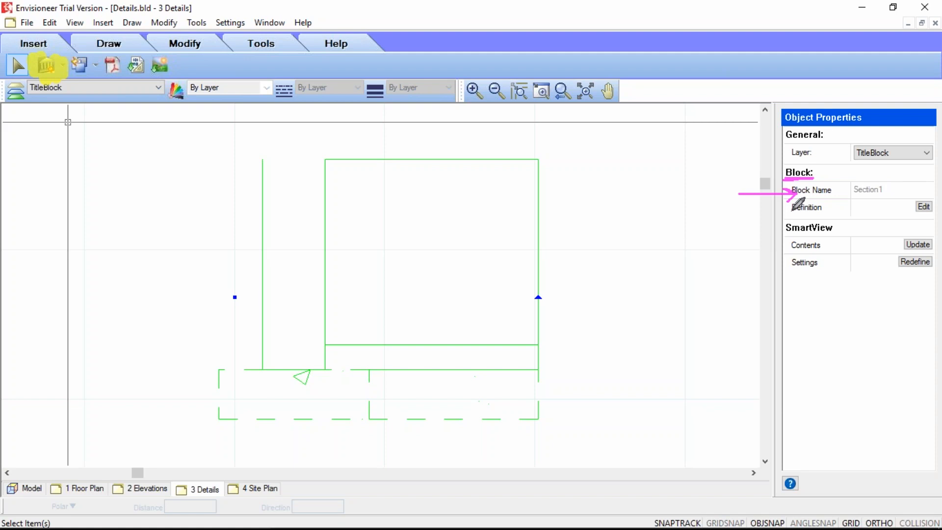
# - Examine the selected foundation detail's block definition and its SmartView contents and settings options
pyautogui.moveTo(739, 209); pyautogui.dragTo(792, 208)
pyautogui.moveTo(786, 235); pyautogui.dragTo(844, 235)
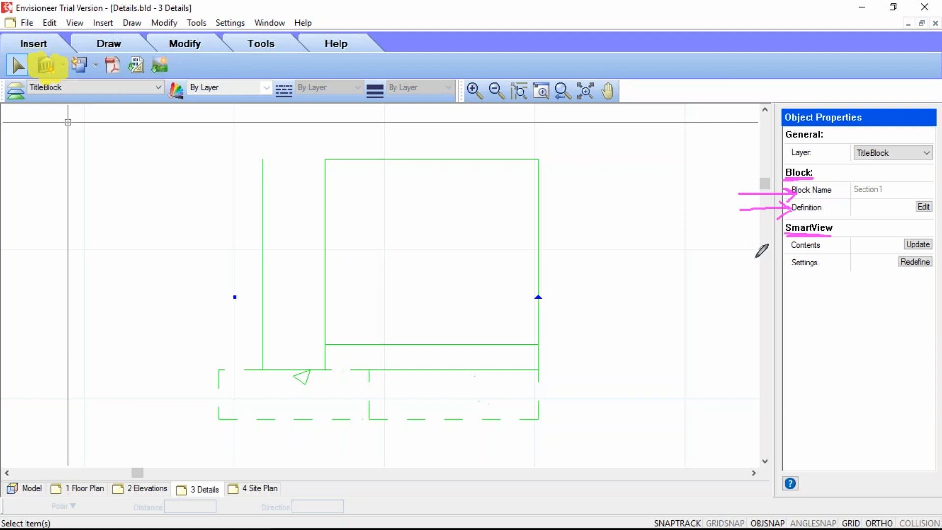
pyautogui.moveTo(745, 248)
pyautogui.mouseDown()
pyautogui.moveTo(791, 247)
pyautogui.moveTo(778, 252)
pyautogui.mouseUp()
pyautogui.moveTo(905, 237)
pyautogui.mouseDown()
pyautogui.moveTo(913, 254)
pyautogui.moveTo(932, 239)
pyautogui.moveTo(901, 235)
pyautogui.mouseUp()
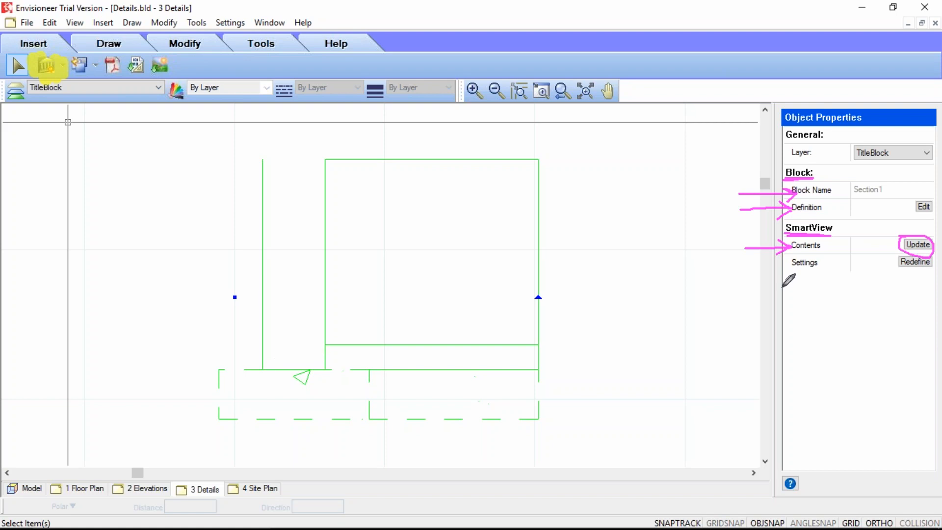
pyautogui.moveTo(746, 266)
pyautogui.mouseDown()
pyautogui.moveTo(793, 266)
pyautogui.moveTo(775, 275)
pyautogui.mouseUp()
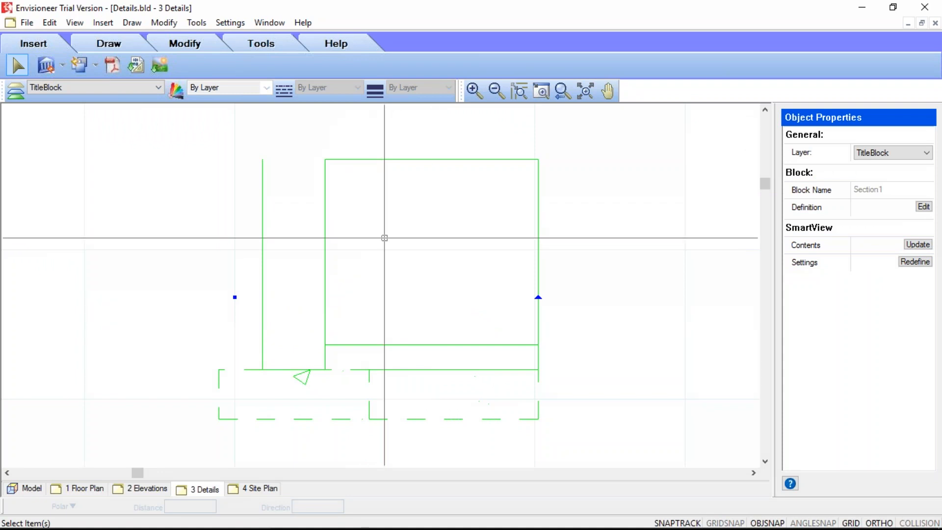
# - Open the foundation detail's block definition for editing and check that its wall and floor lines can be selected individually
pyautogui.scroll(-2, 184, 315)
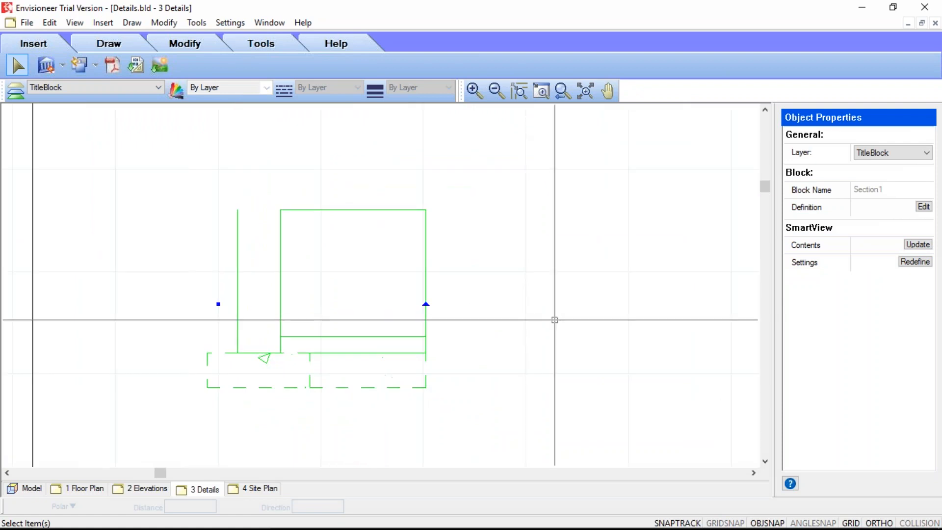
pyautogui.click(923, 206)
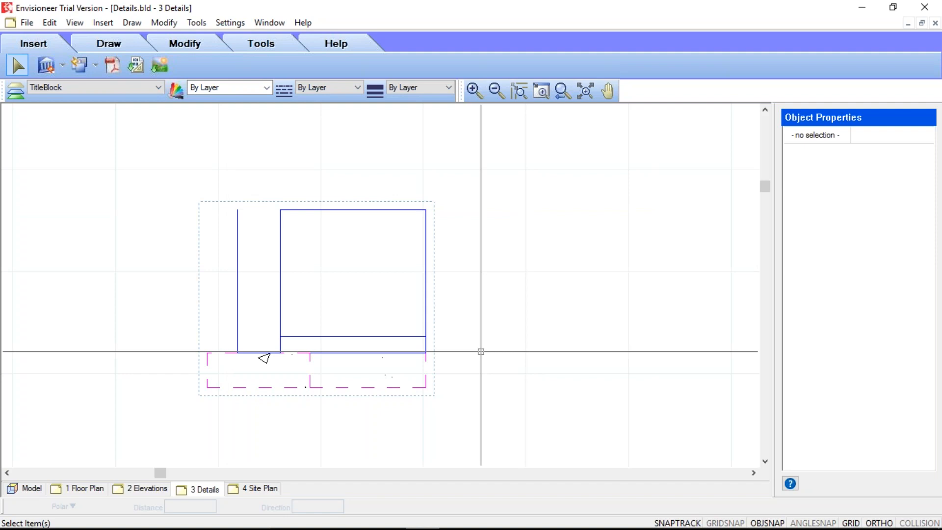
pyautogui.click(280, 255)
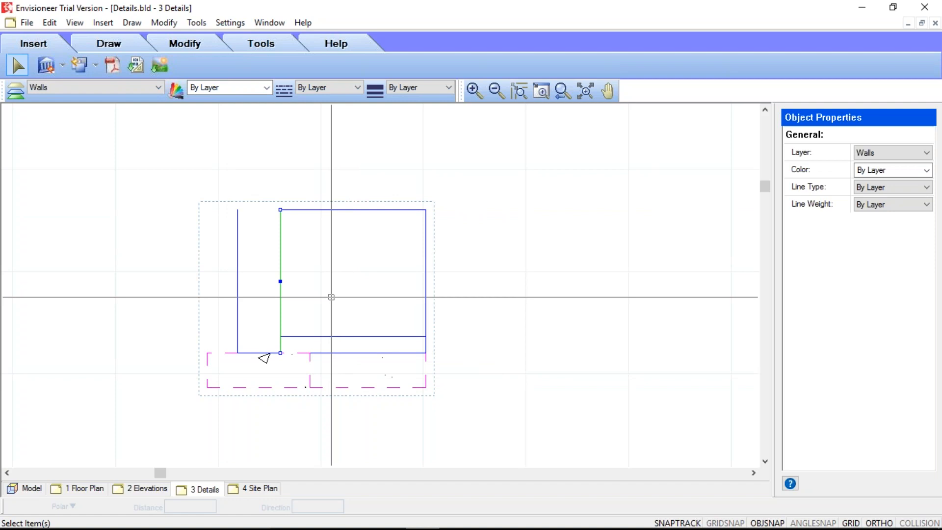
pyautogui.click(336, 336)
pyautogui.click(336, 352)
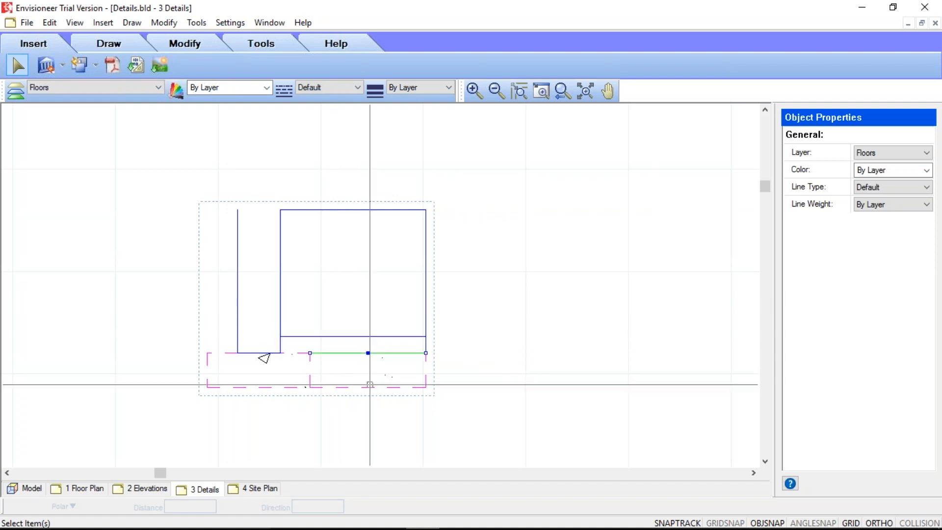
pyautogui.click(508, 393)
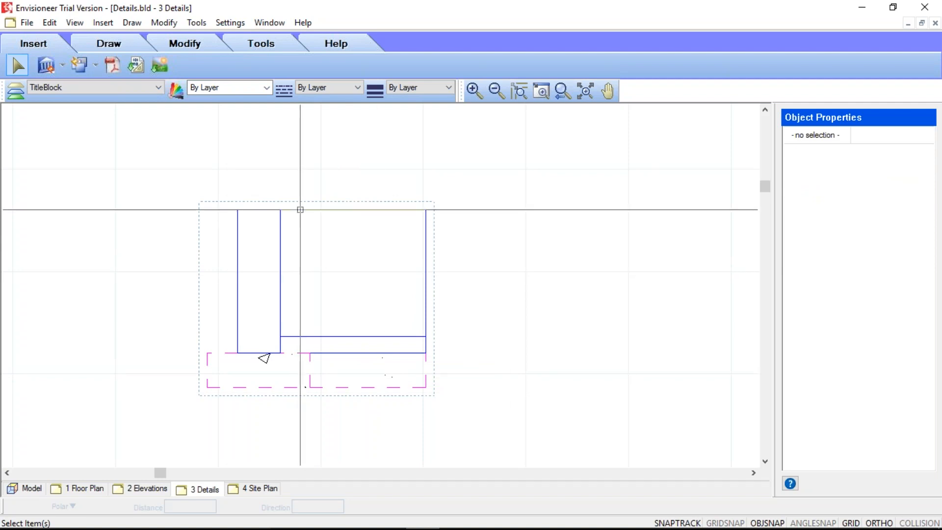
# - Delete the horizontal wall line running along the detail's upper edge, between the foundation wall and the far vertical line
pyautogui.click(300, 210)
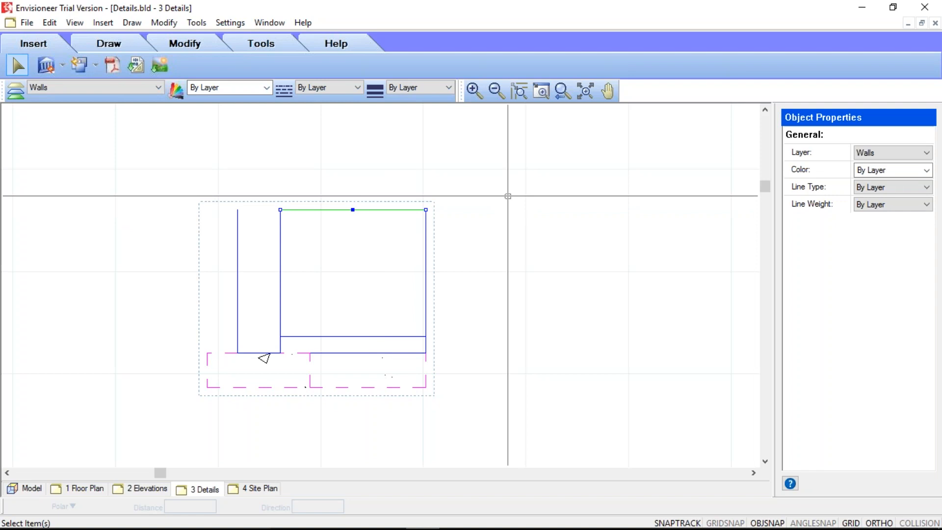
pyautogui.click(175, 46)
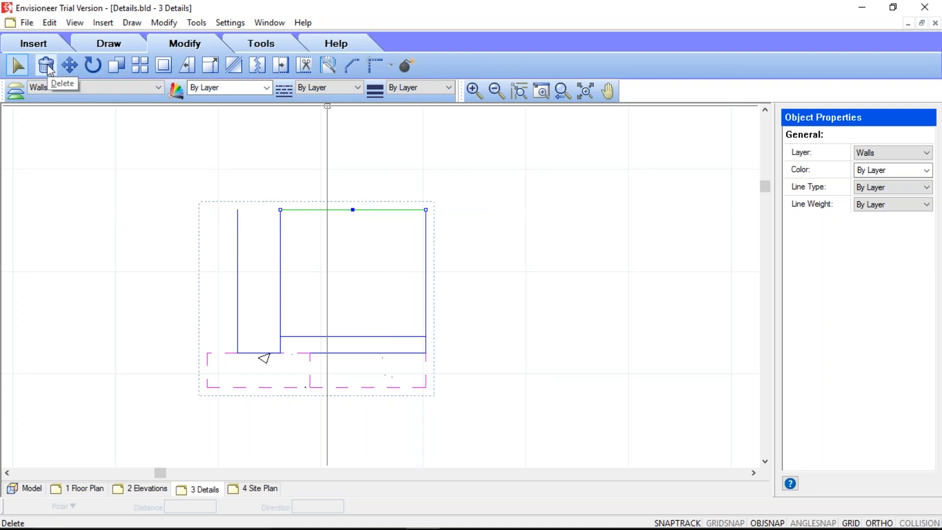
pyautogui.click(165, 23)
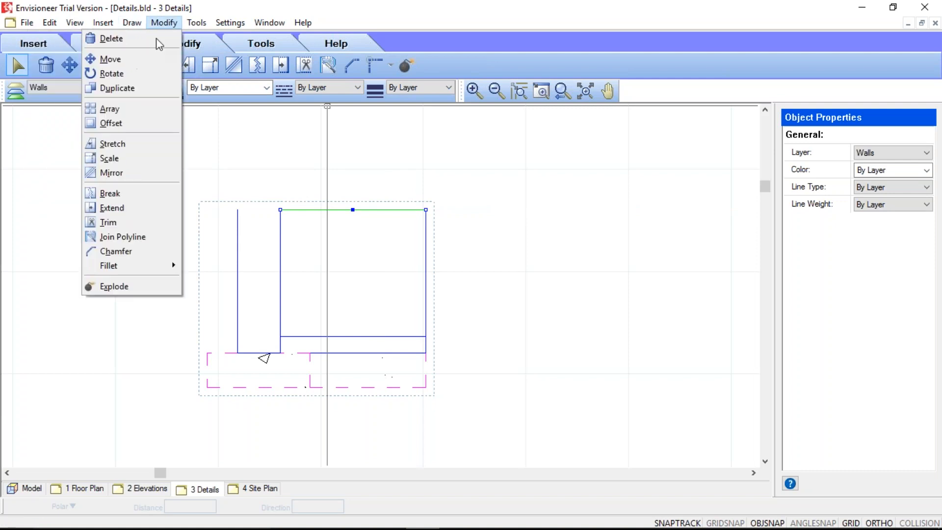
pyautogui.rightClick(506, 183)
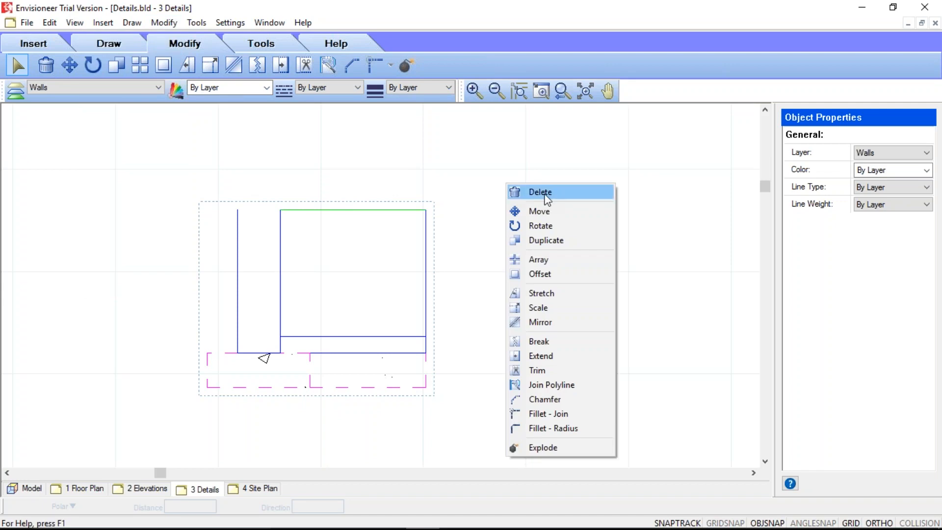
pyautogui.click(483, 228)
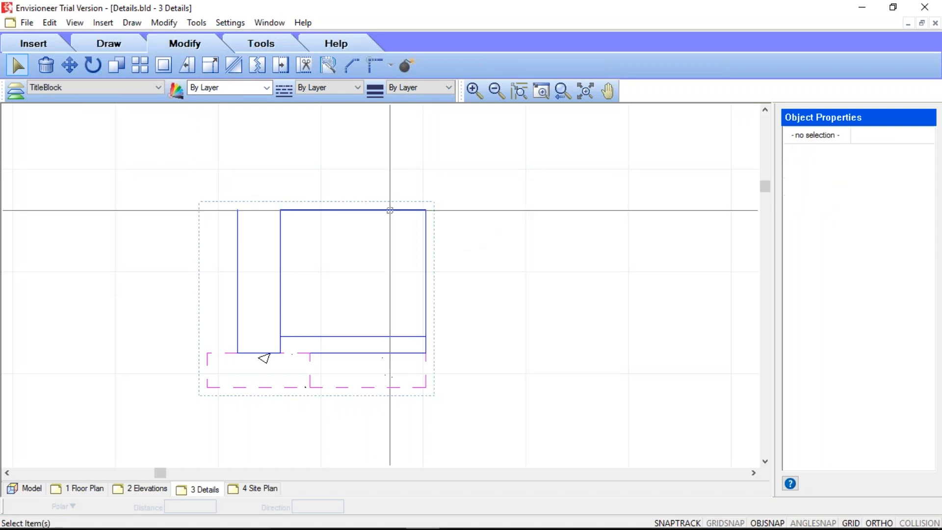
pyautogui.click(406, 207)
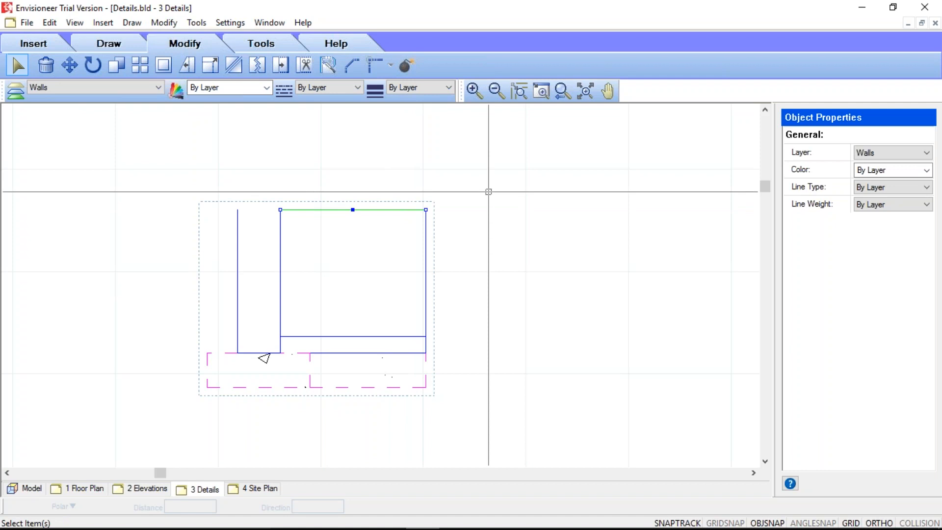
pyautogui.press('Escape')
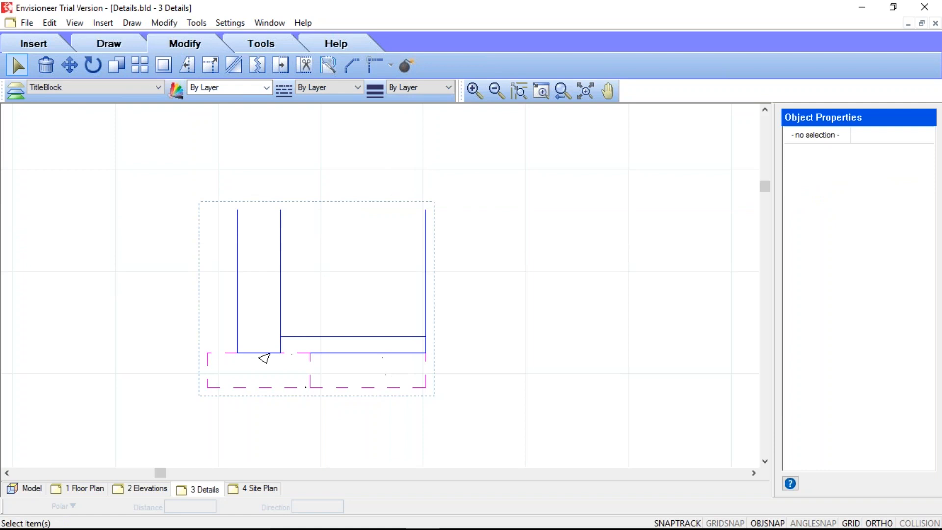
# - Shorten the far vertical line so its upper end meets the slab's top corner, and deselect it
pyautogui.click(425, 244)
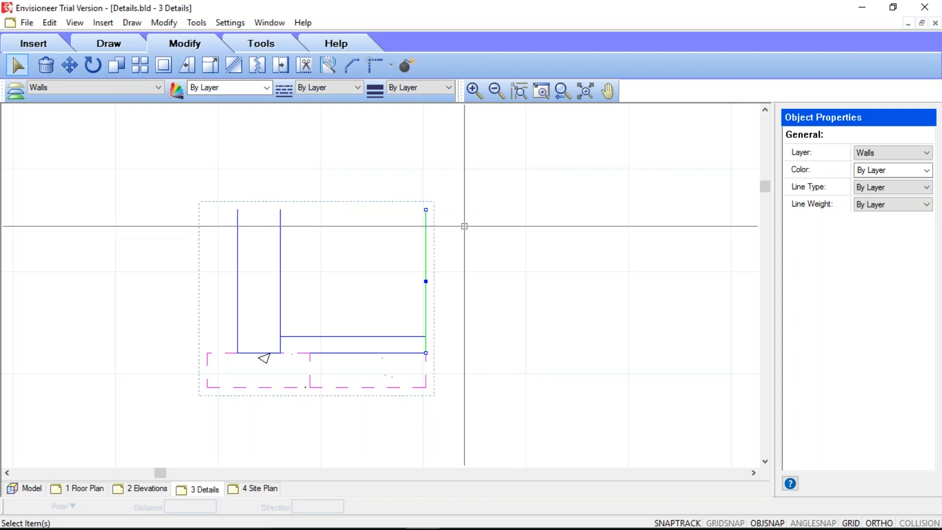
pyautogui.click(426, 210)
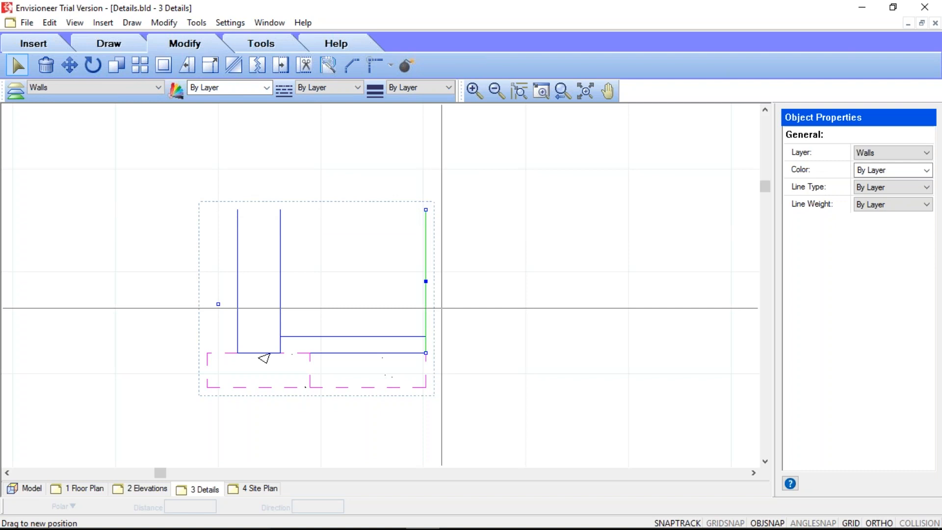
pyautogui.click(426, 337)
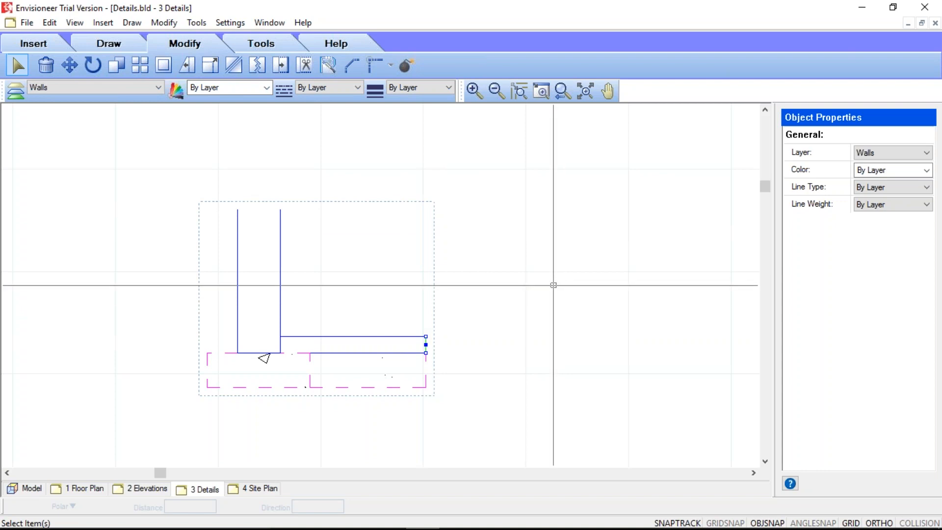
pyautogui.click(531, 290)
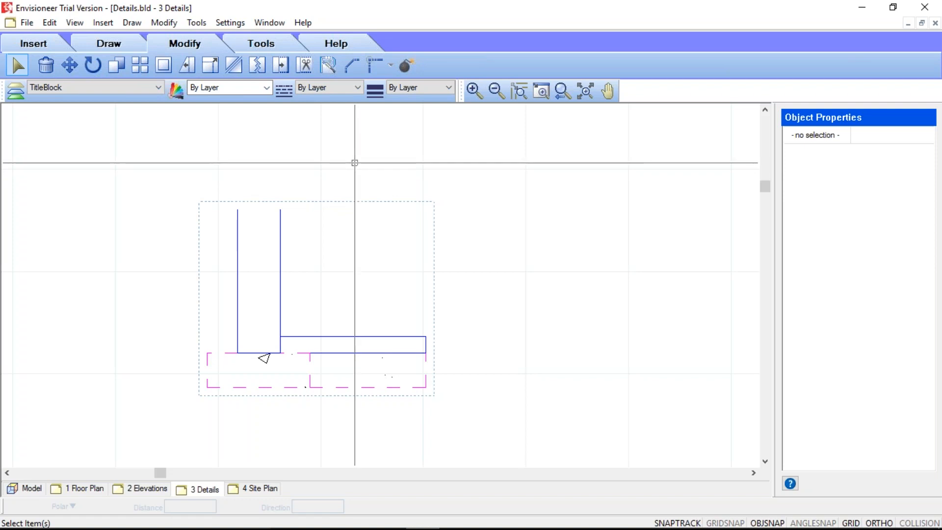
# - Draw a horizontal Cut Line across the open upper end of the foundation wall, extending slightly past both wall faces
pyautogui.click(115, 49)
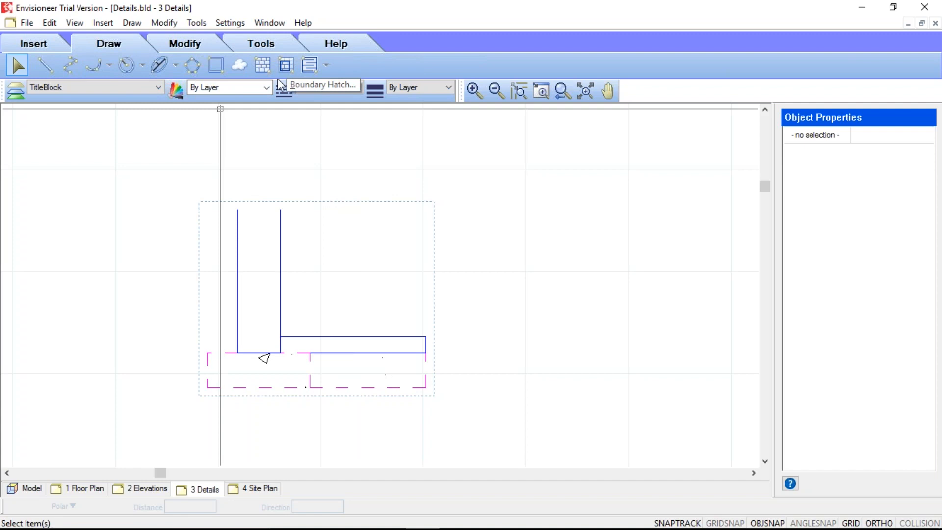
pyautogui.click(326, 65)
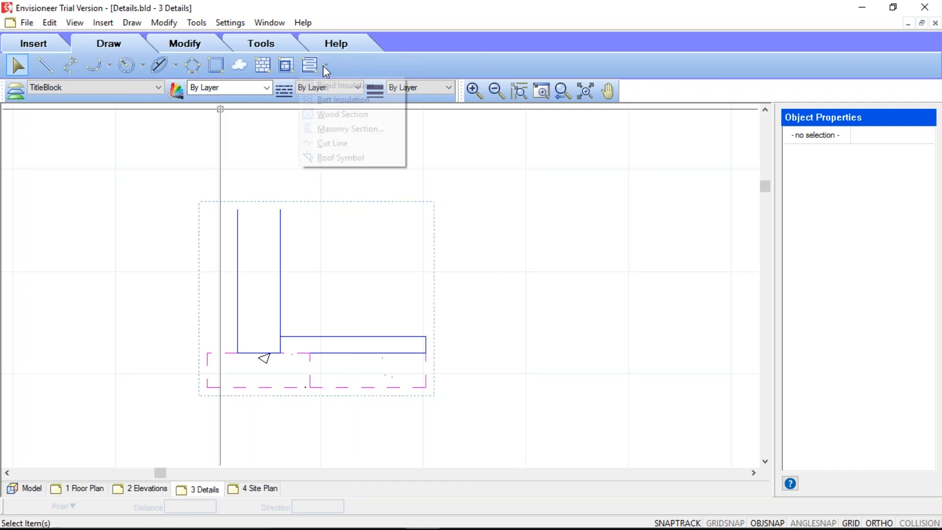
pyautogui.click(331, 144)
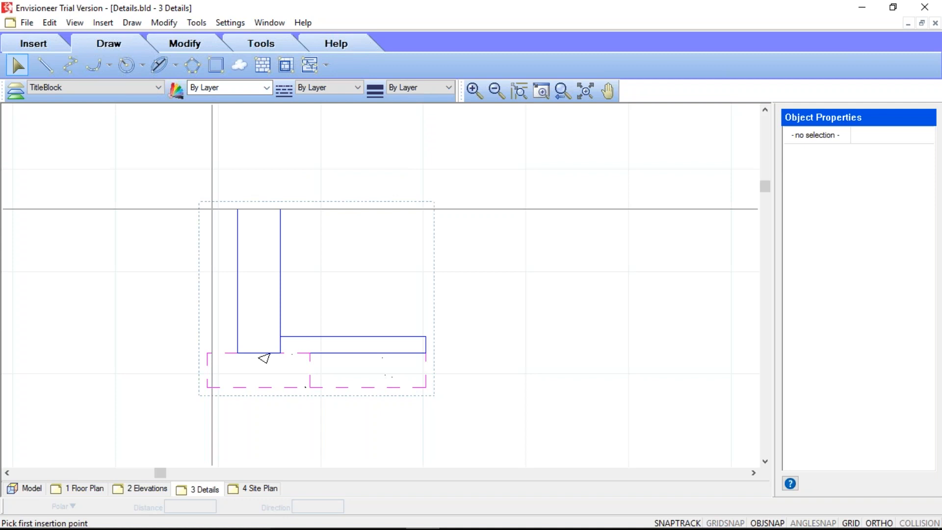
pyautogui.click(212, 208)
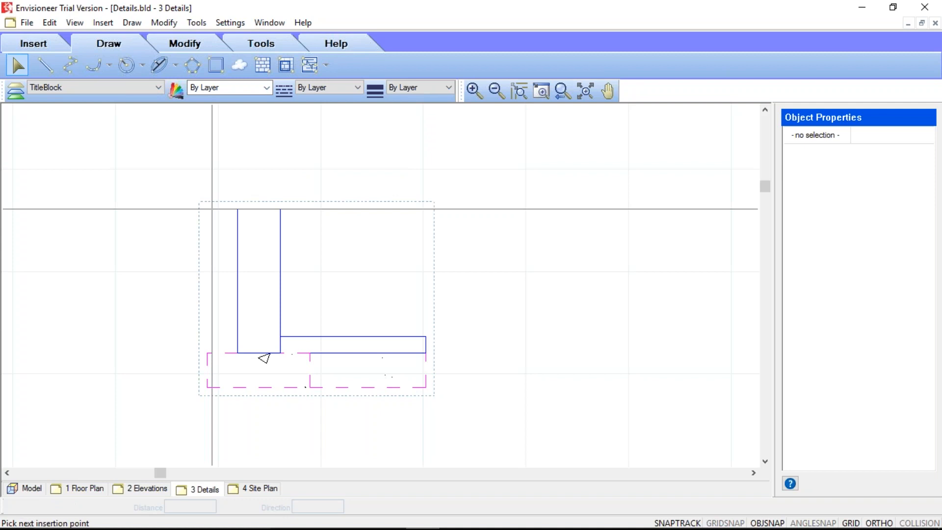
pyautogui.click(307, 210)
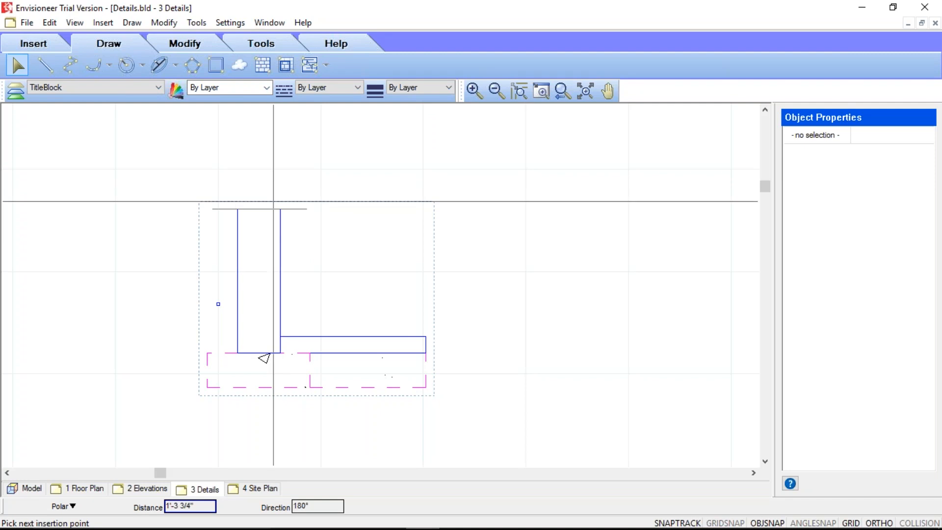
pyautogui.scroll(1, 272, 205)
pyautogui.scroll(2, 266, 214)
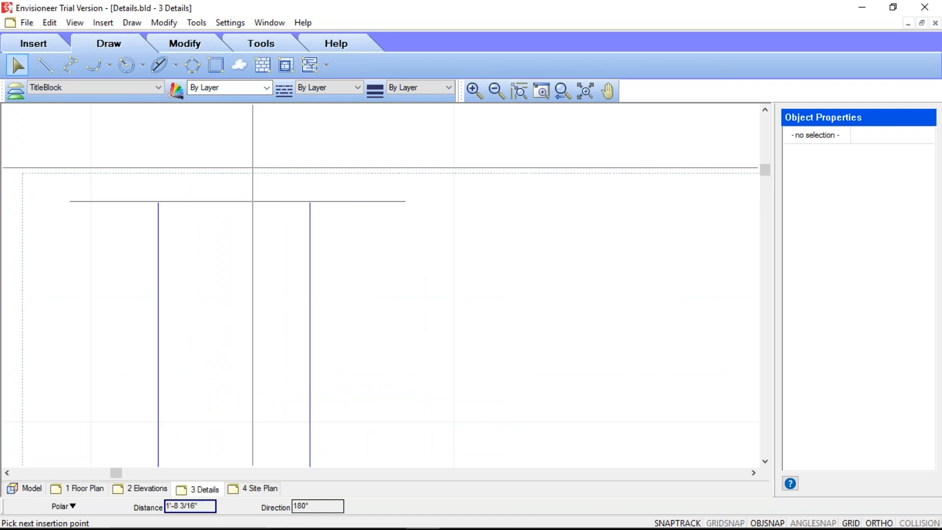
pyautogui.press('F8')
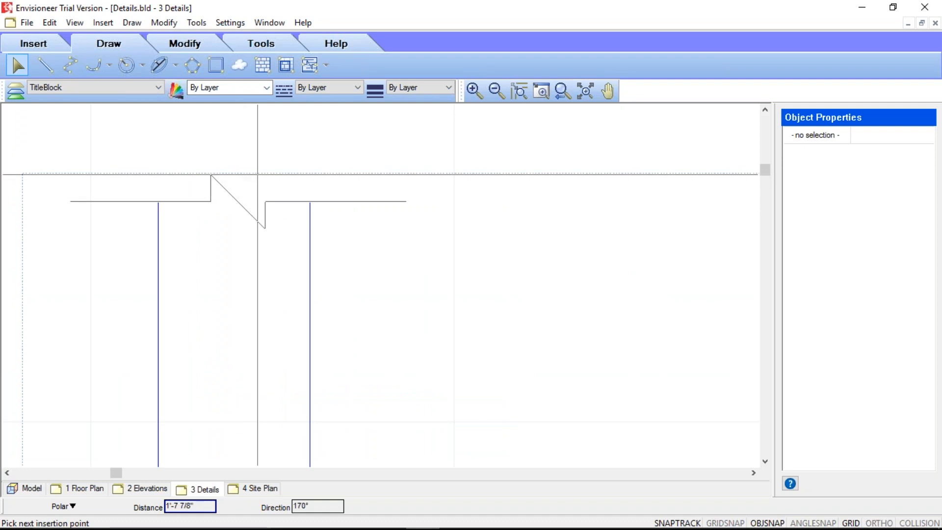
pyautogui.click(258, 174)
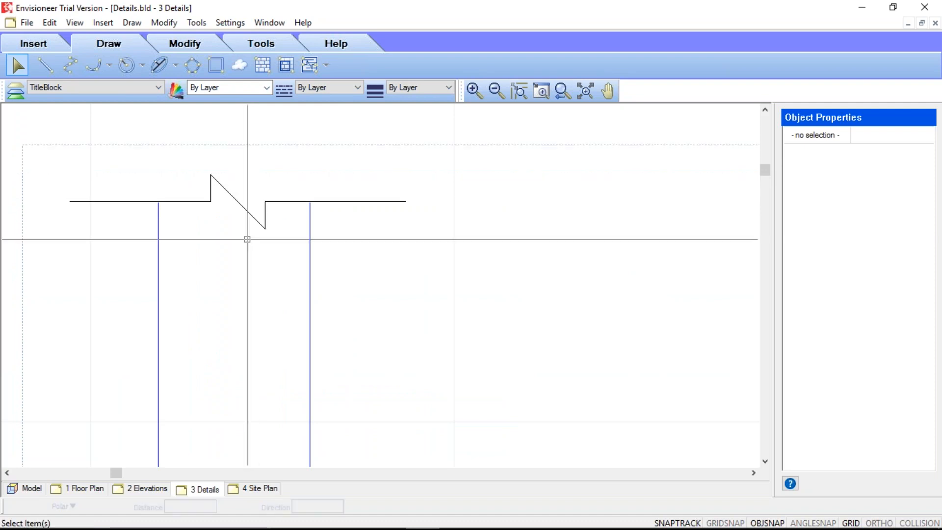
# - Draw a circle with a radius of about 5 7/16" just outside the footing's outer edge
pyautogui.scroll(-5, 247, 239)
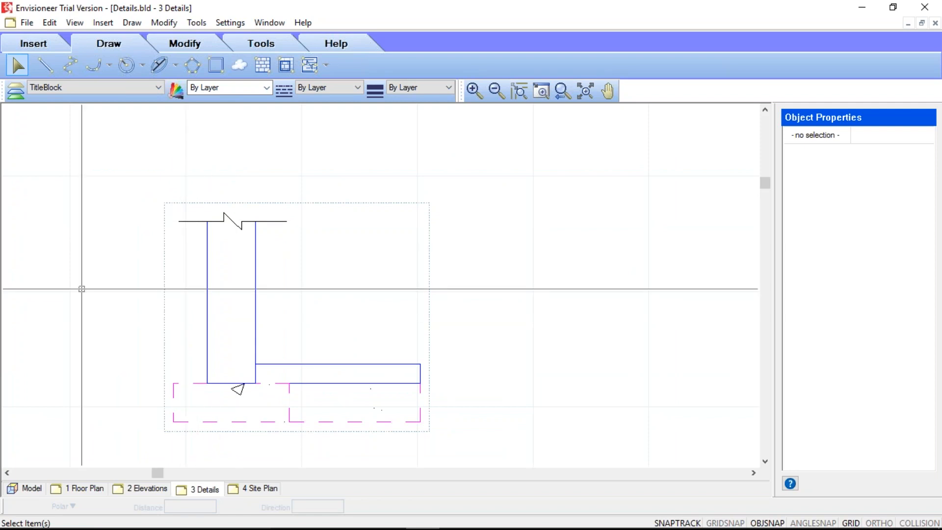
pyautogui.moveTo(153, 270); pyautogui.dragTo(158, 241, button='middle')
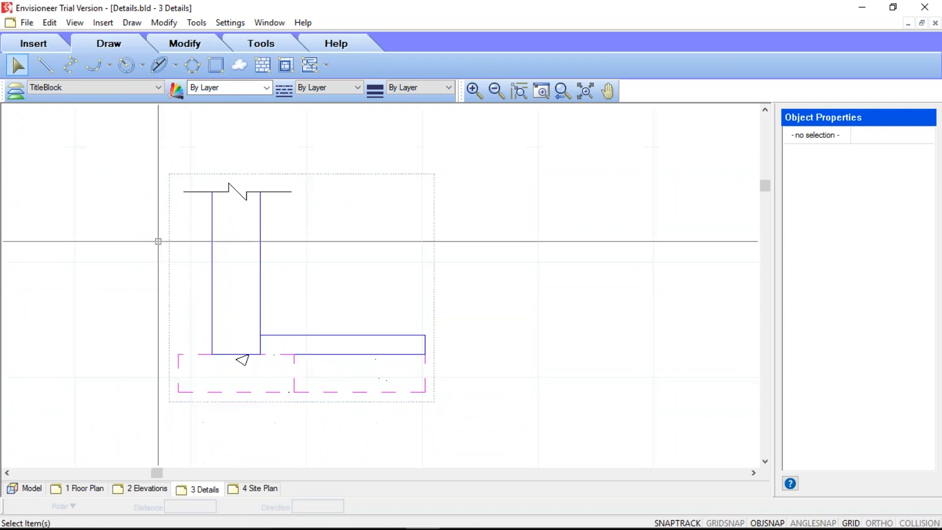
pyautogui.click(127, 65)
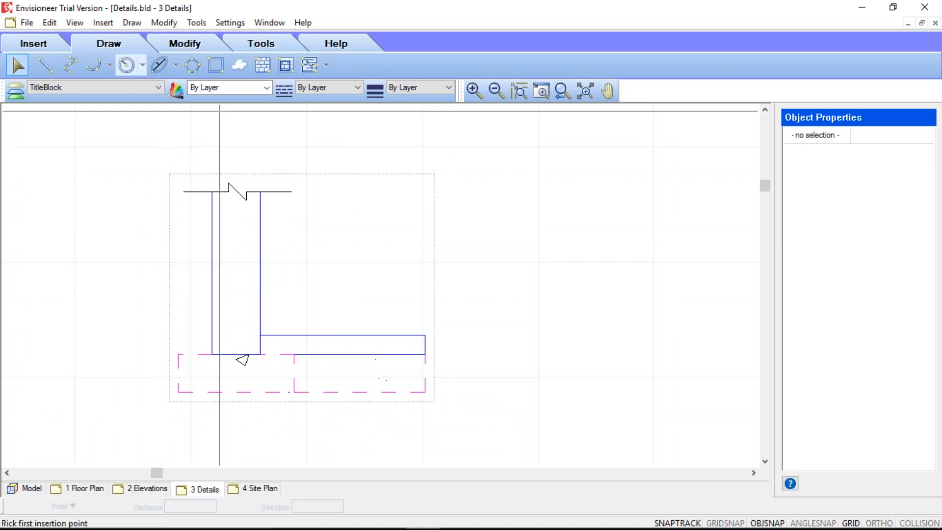
pyautogui.click(154, 372)
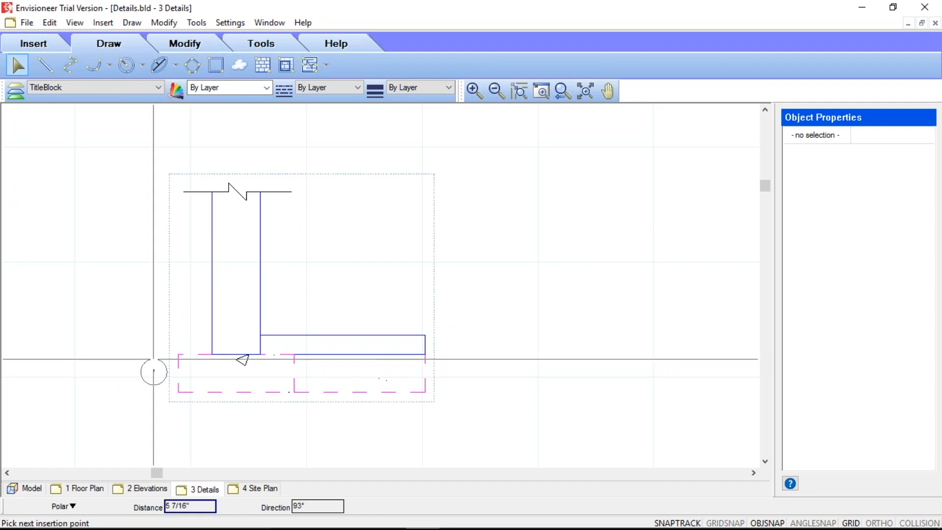
pyautogui.click(154, 359)
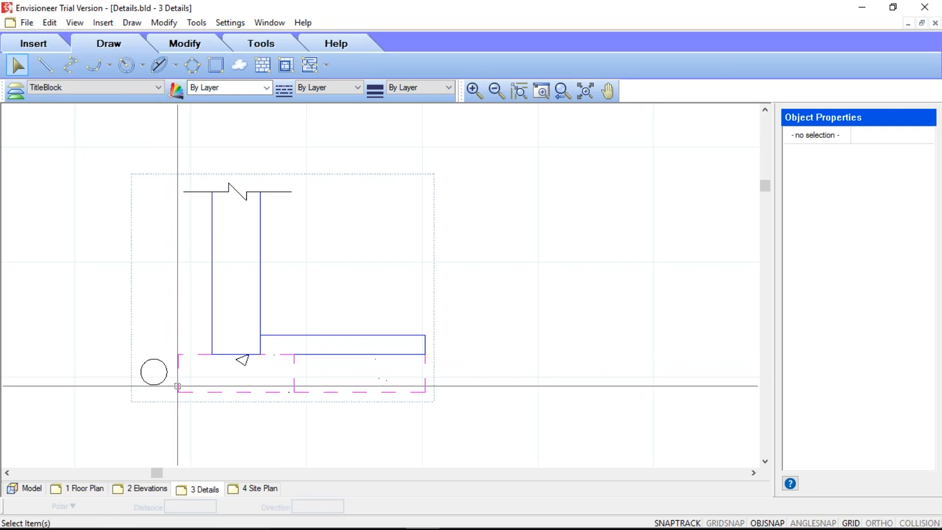
# - Select the circle beside the footing and move it slightly downward
pyautogui.click(141, 378)
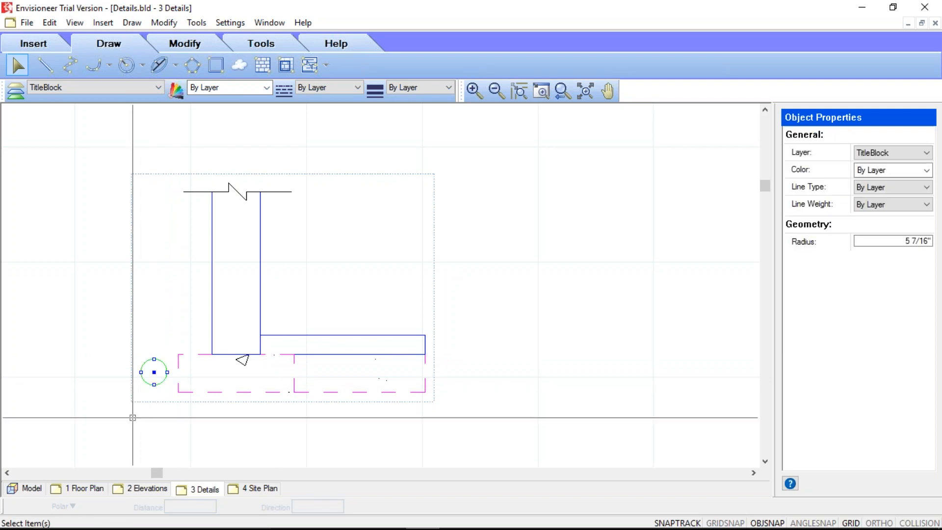
pyautogui.scroll(2, 105, 406)
pyautogui.scroll(-1, 114, 414)
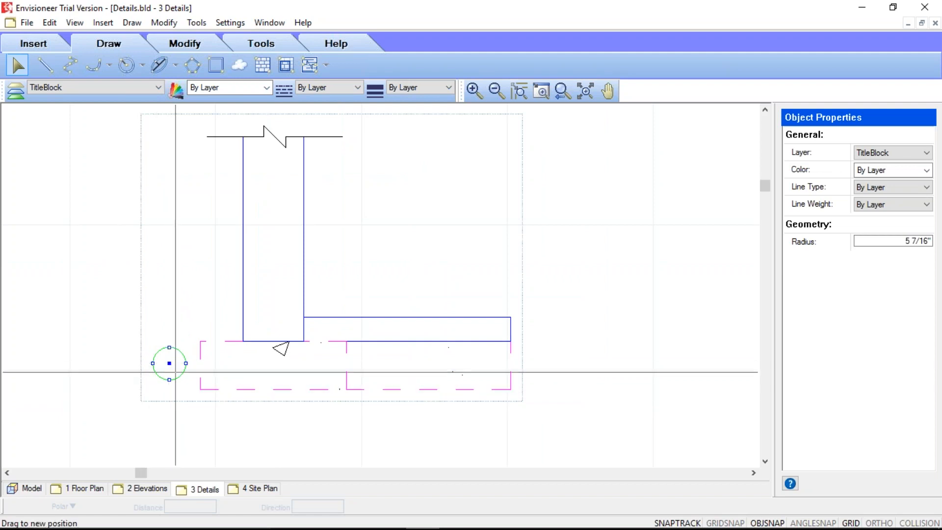
pyautogui.moveTo(175, 372); pyautogui.dragTo(170, 373)
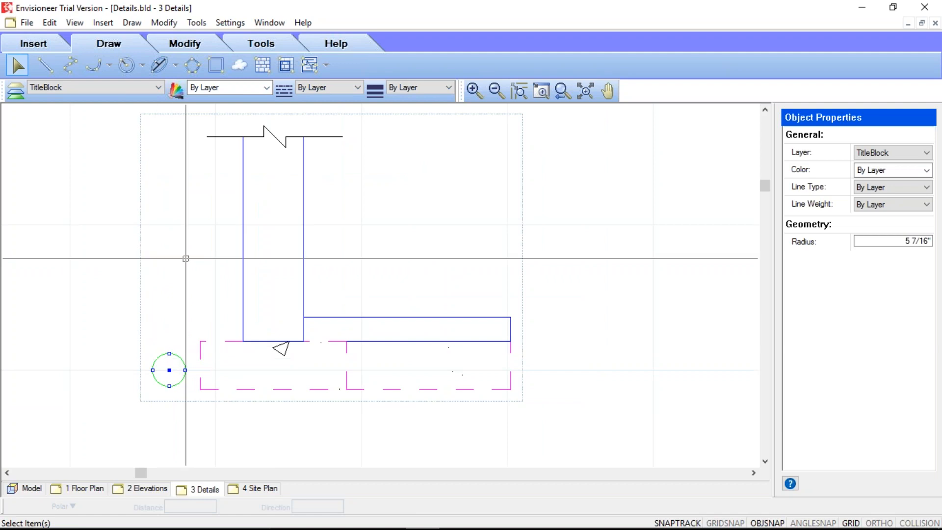
# - Move the circle beside the footing straight down from its bottom quadrant so it lines up with the footing's underside
pyautogui.click(184, 44)
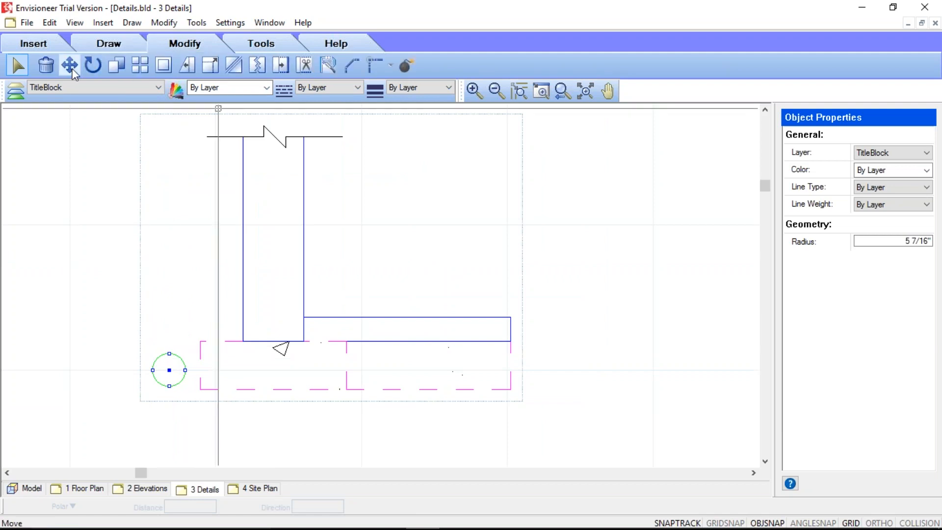
pyautogui.click(72, 69)
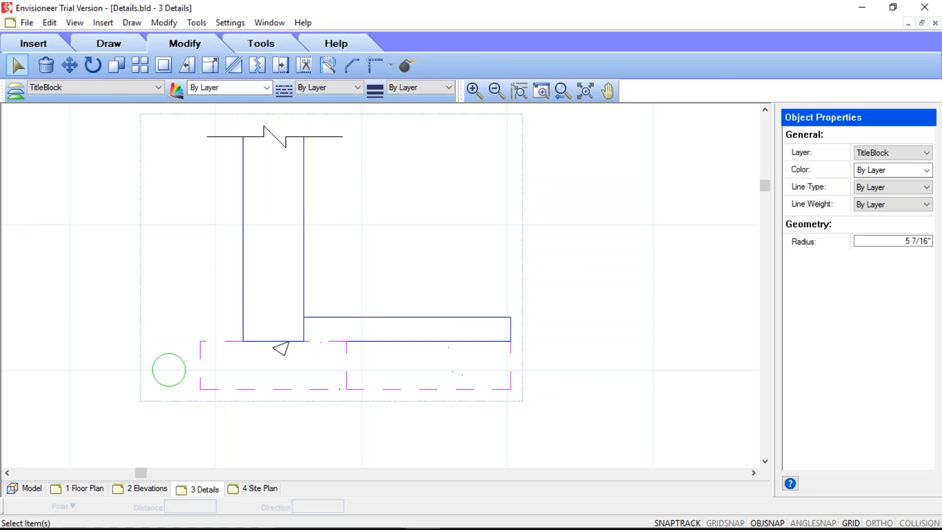
pyautogui.rightClick(101, 242)
pyautogui.click(148, 272)
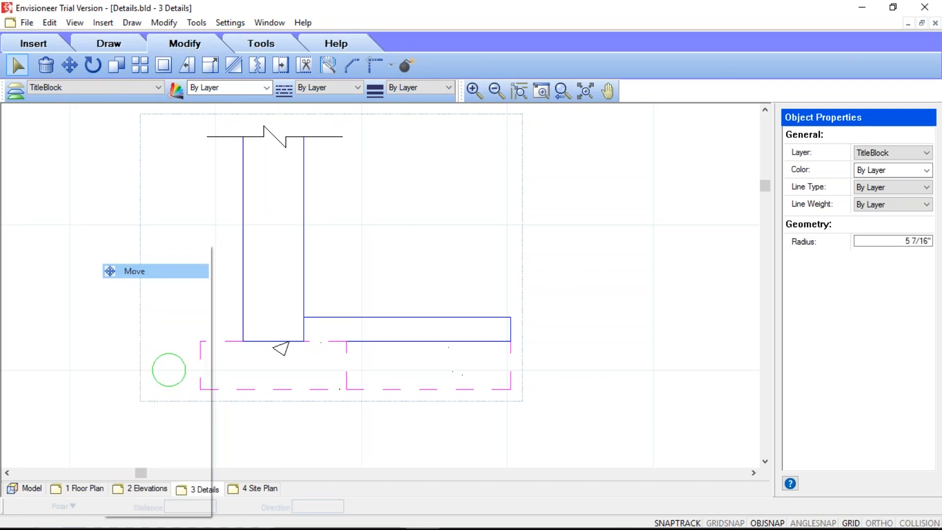
pyautogui.click(168, 385)
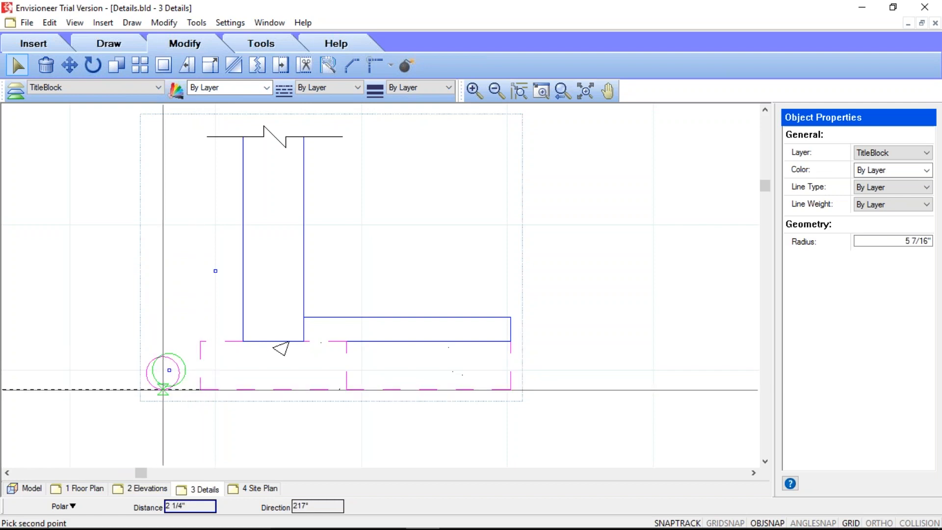
pyautogui.click(169, 390)
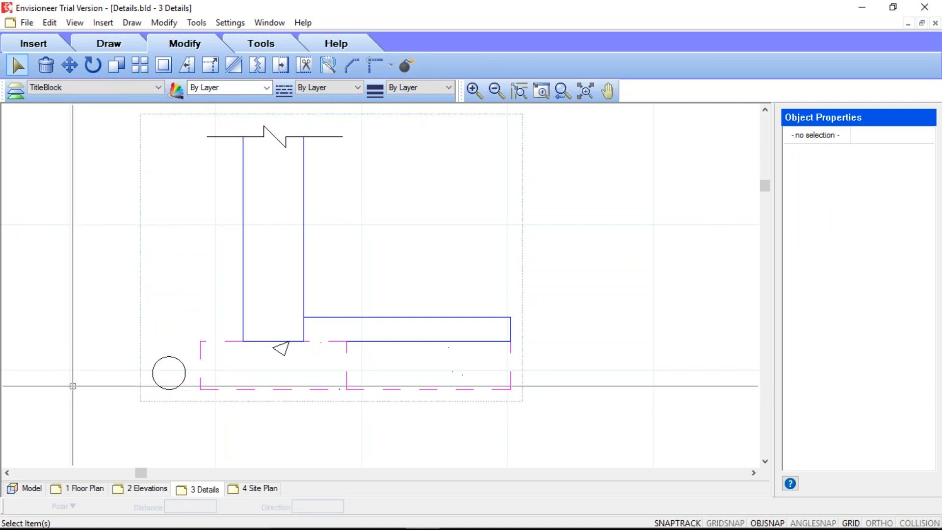
# - End editing of the section block, then select it to check its linework and clear the selection
pyautogui.scroll(-1, 84, 363)
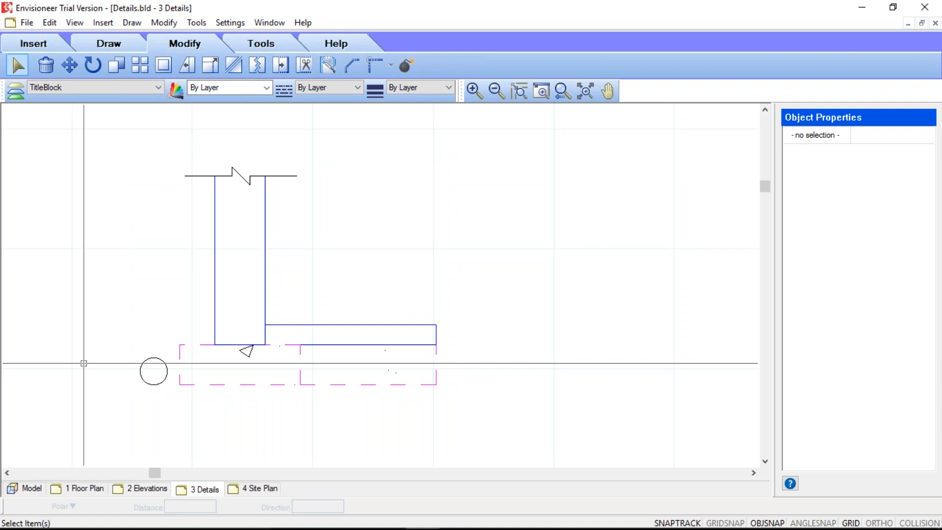
pyautogui.click(215, 338)
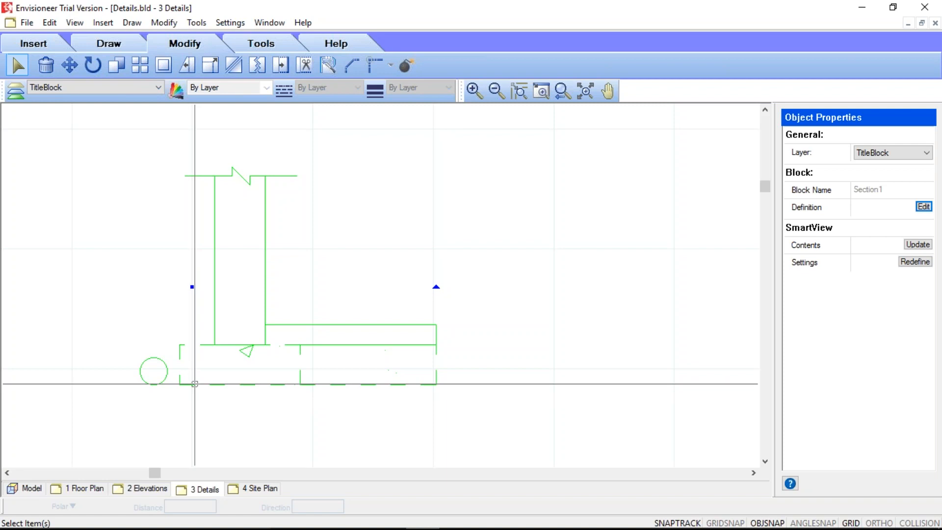
pyautogui.press('Escape')
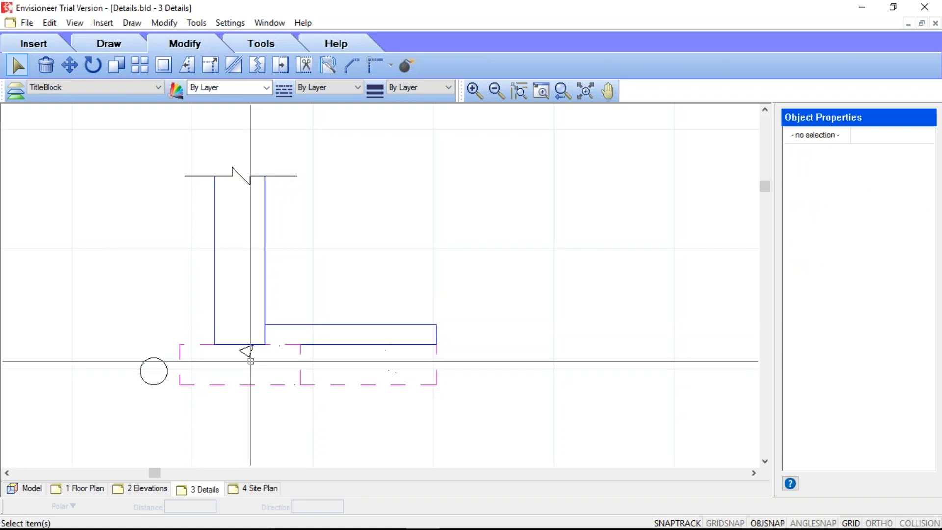
# - Create a text leader note reading "CONC. FOOTING"
pyautogui.click(263, 46)
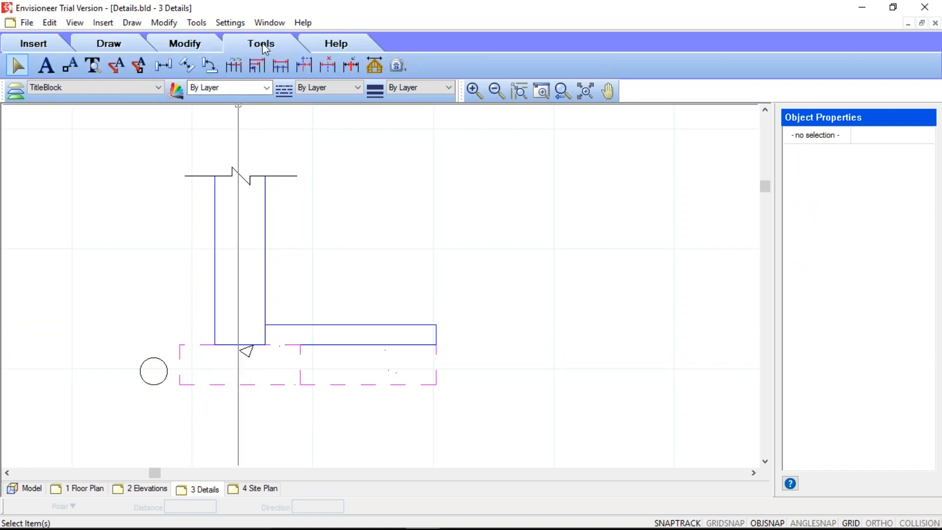
pyautogui.click(122, 73)
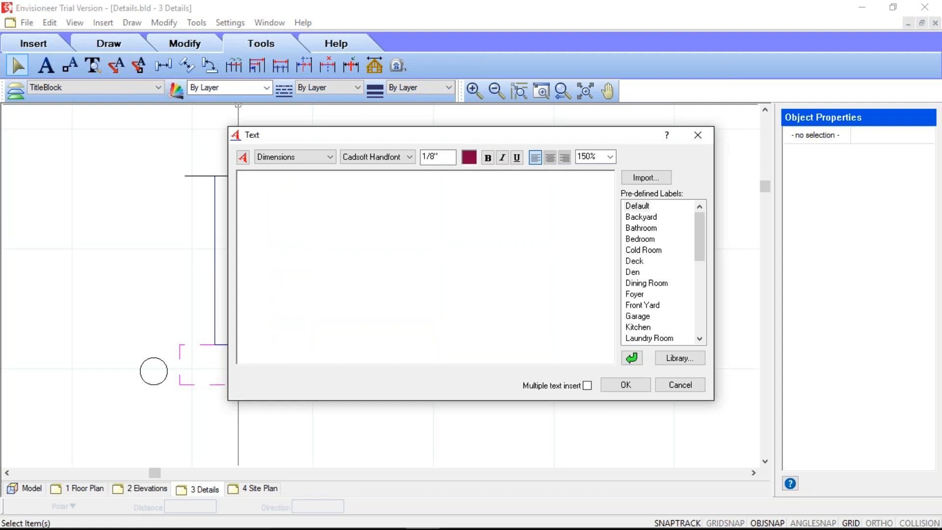
pyautogui.write('CONC. FOTTIN')
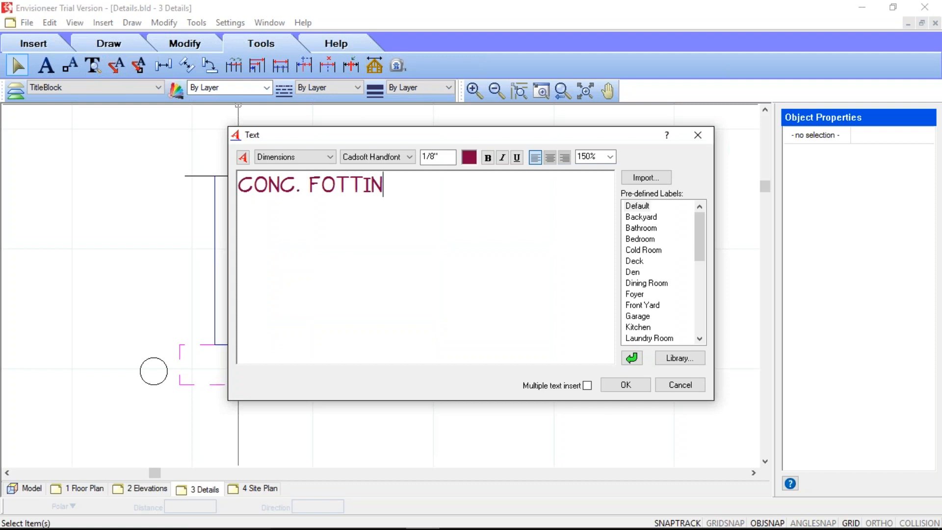
pyautogui.press('BackSpace')
pyautogui.press('BackSpace')
pyautogui.press('BackSpace')
pyautogui.press('BackSpace')
pyautogui.write('OTING')
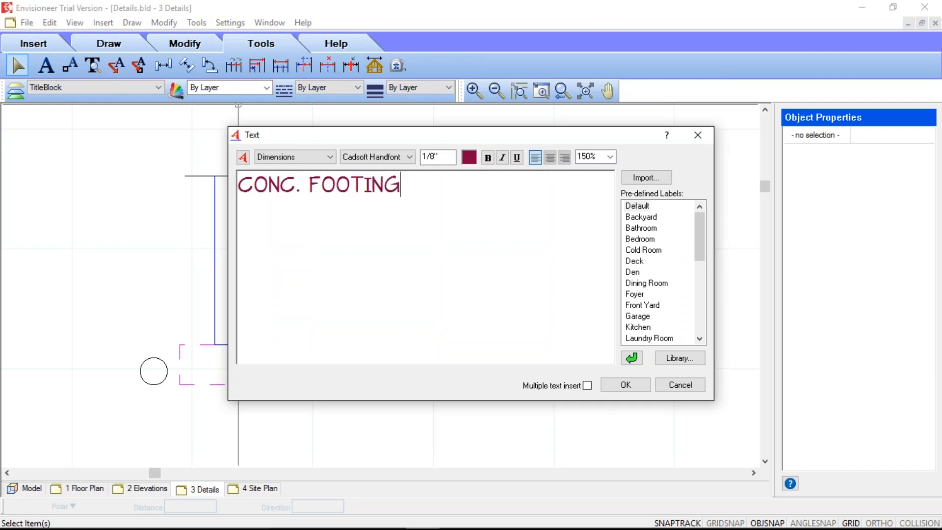
pyautogui.click(625, 384)
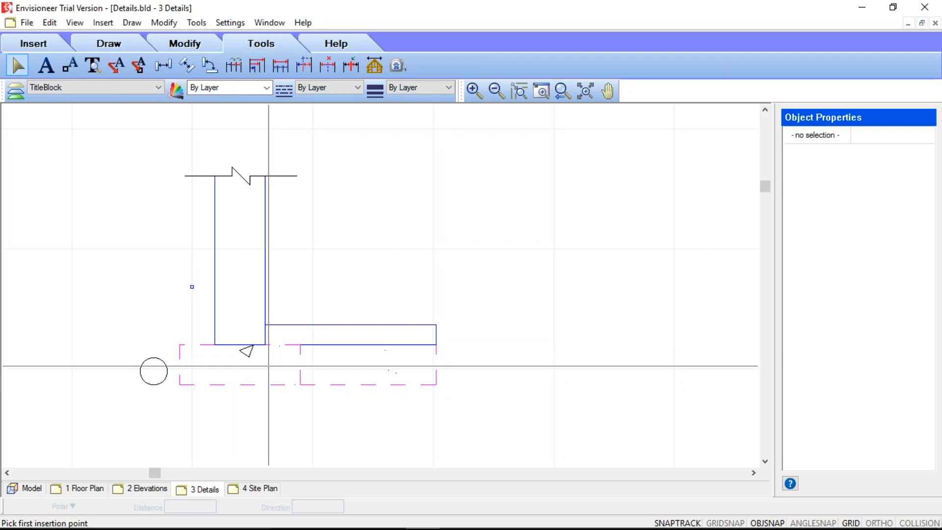
# - Place the leader with its arrowhead inside the footing, its elbow above the slab and a short horizontal landing for the text
pyautogui.click(278, 366)
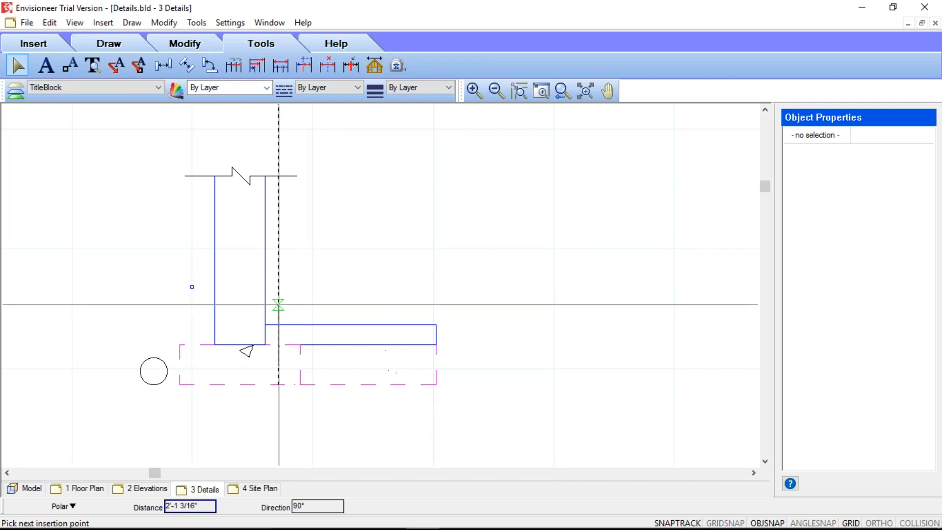
pyautogui.click(310, 299)
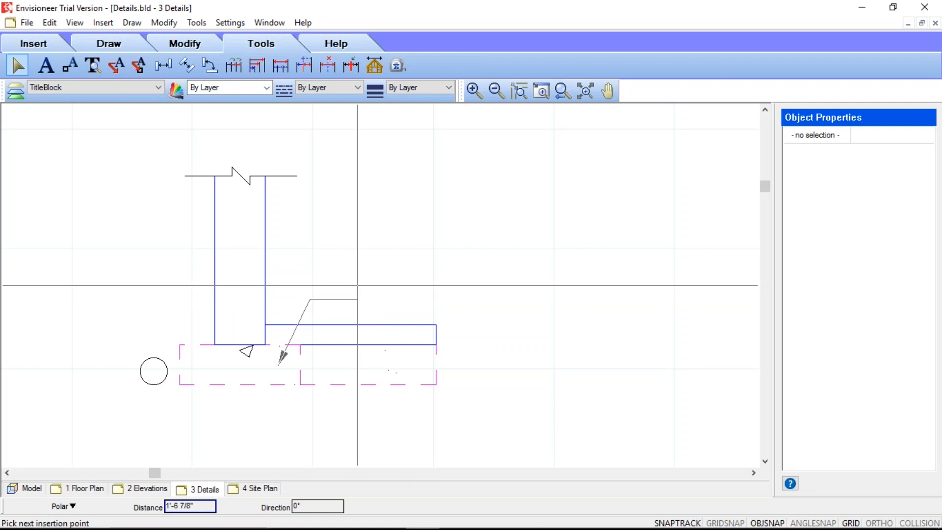
pyautogui.click(357, 285)
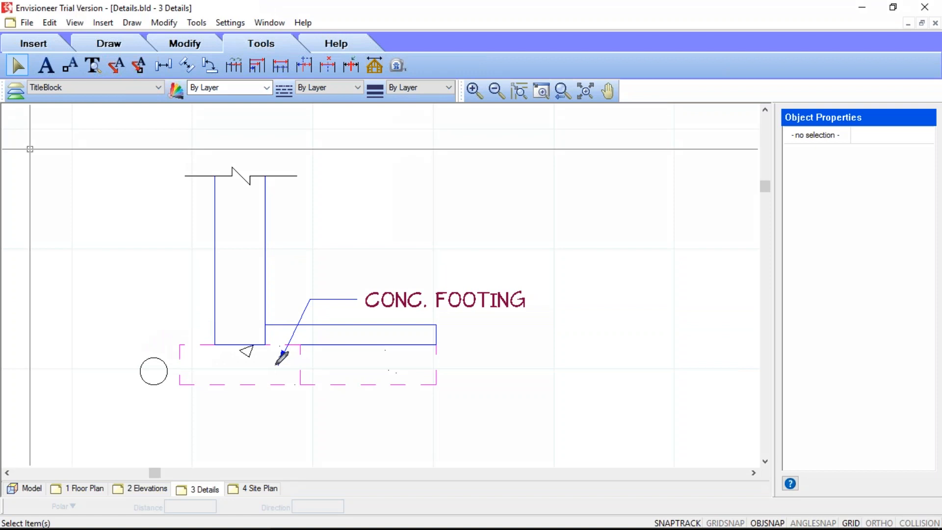
pyautogui.moveTo(280, 361); pyautogui.dragTo(280, 360)
pyautogui.moveTo(316, 296); pyautogui.dragTo(313, 294)
pyautogui.moveTo(360, 295); pyautogui.dragTo(358, 294)
pyautogui.click(30, 148)
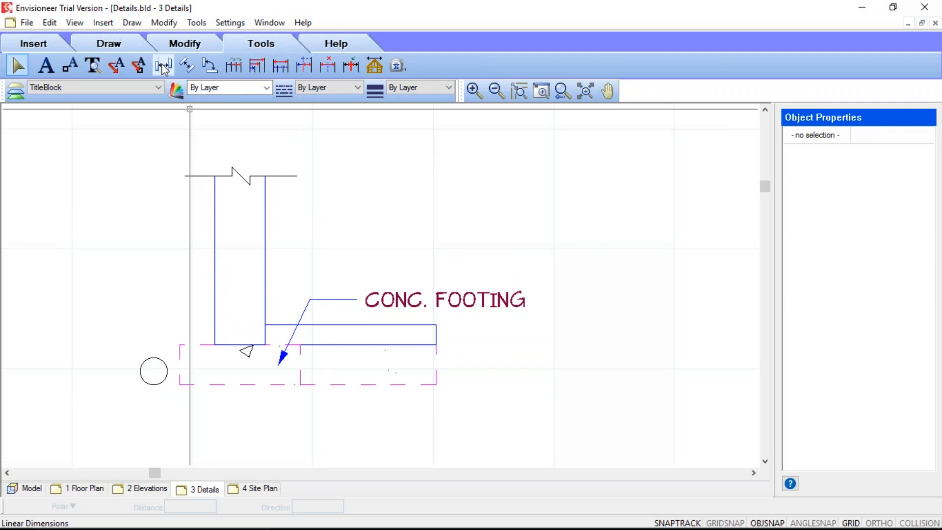
# - Add a vertical linear dimension of the slab's thickness, placed well beyond the slab's free end
pyautogui.click(198, 24)
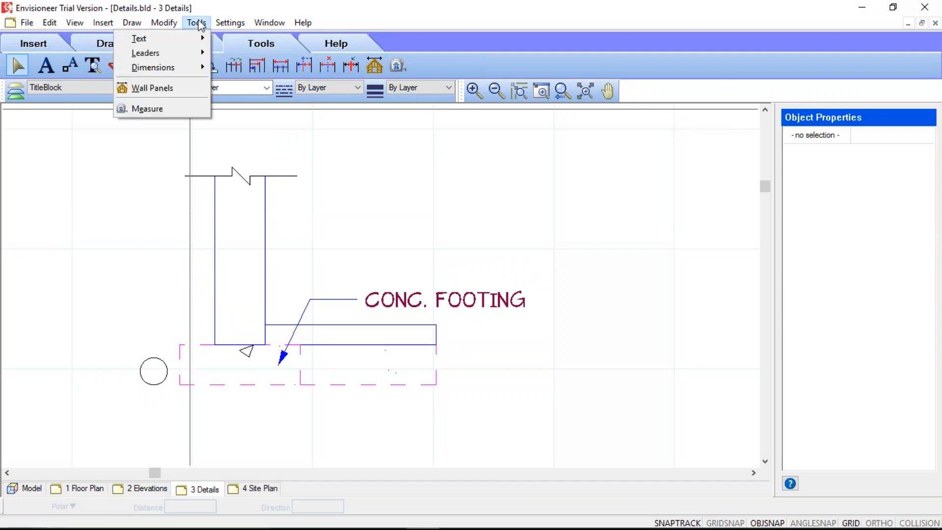
pyautogui.moveTo(188, 67)
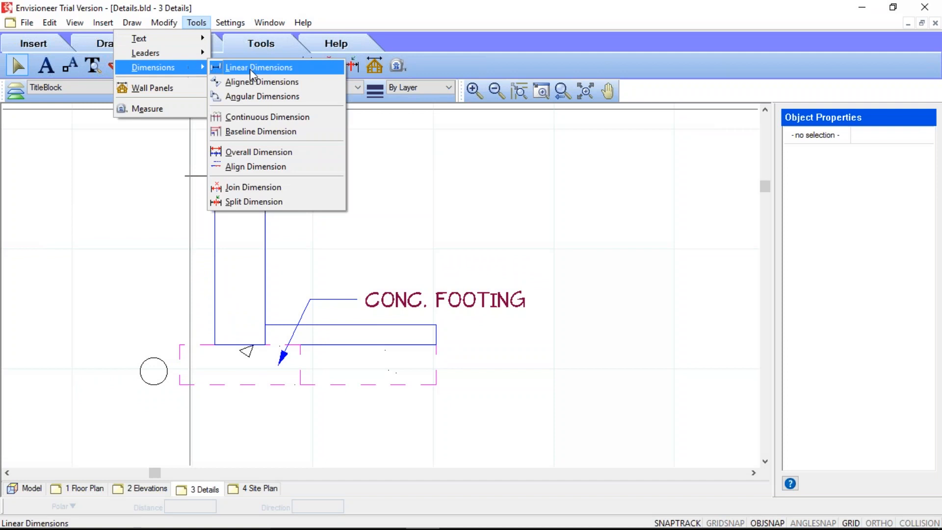
pyautogui.click(269, 67)
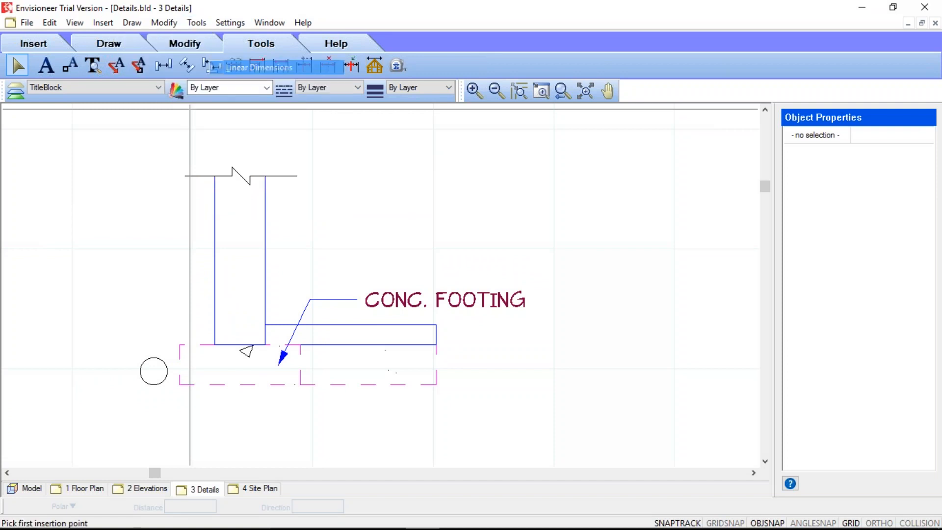
pyautogui.click(436, 324)
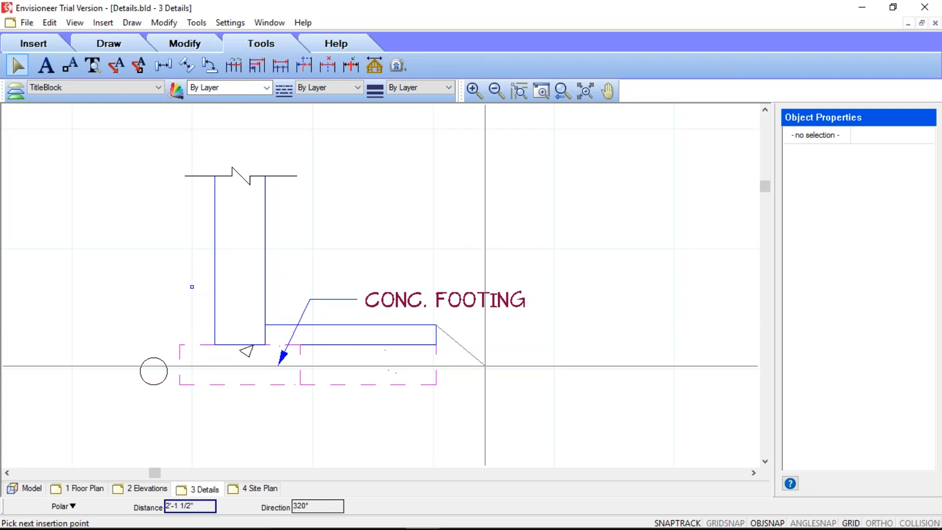
pyautogui.click(436, 344)
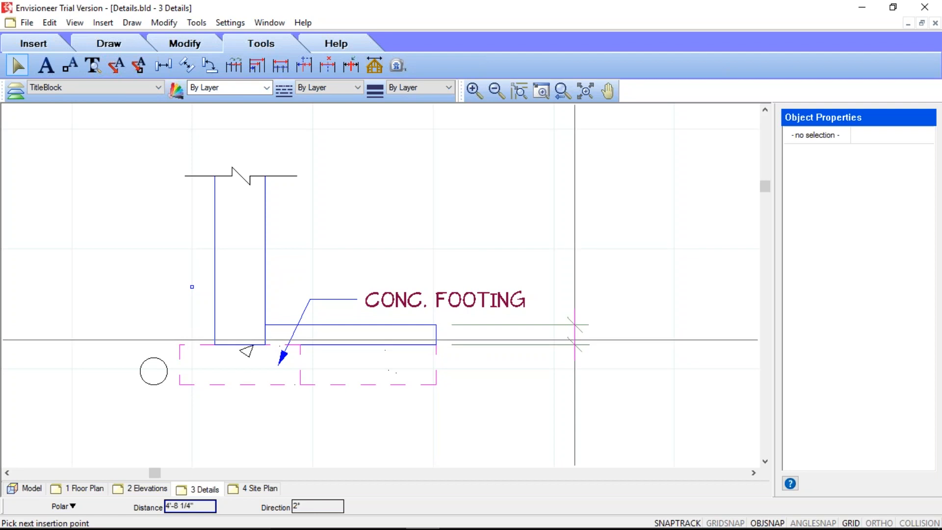
pyautogui.click(586, 340)
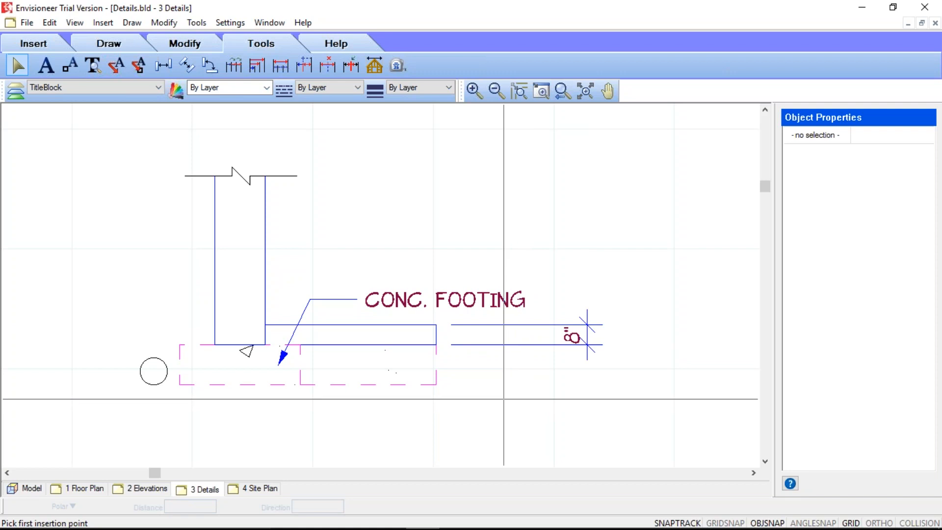
pyautogui.rightClick(559, 384)
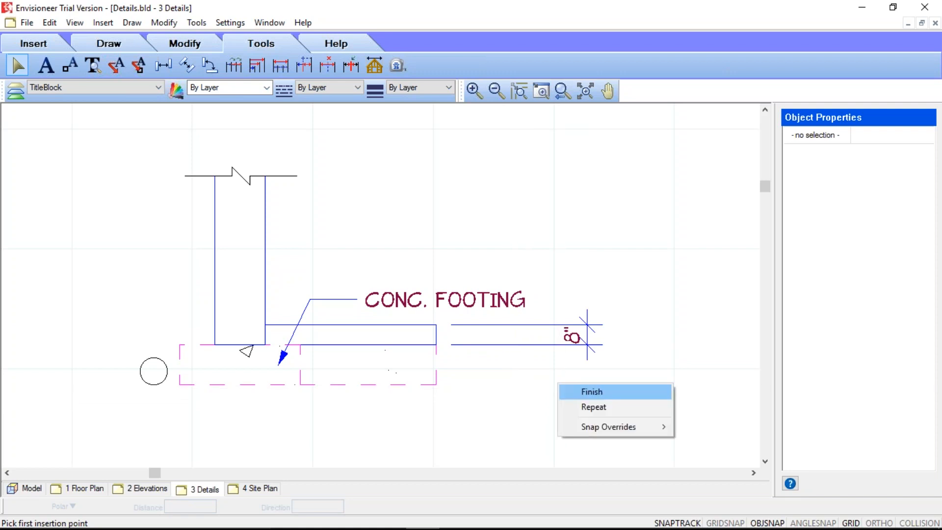
pyautogui.click(588, 391)
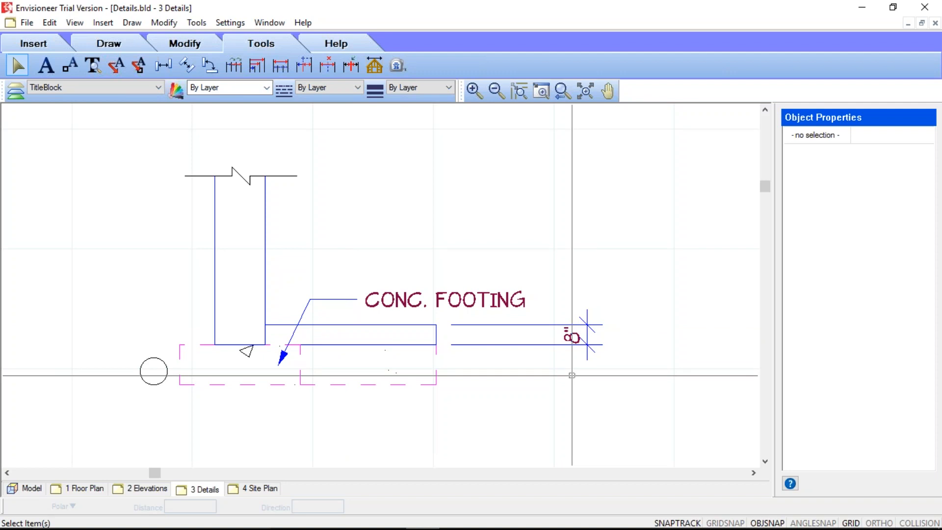
# - Set the slab thickness dimension's Value Scale to 0.50 and deselect it
pyautogui.click(565, 335)
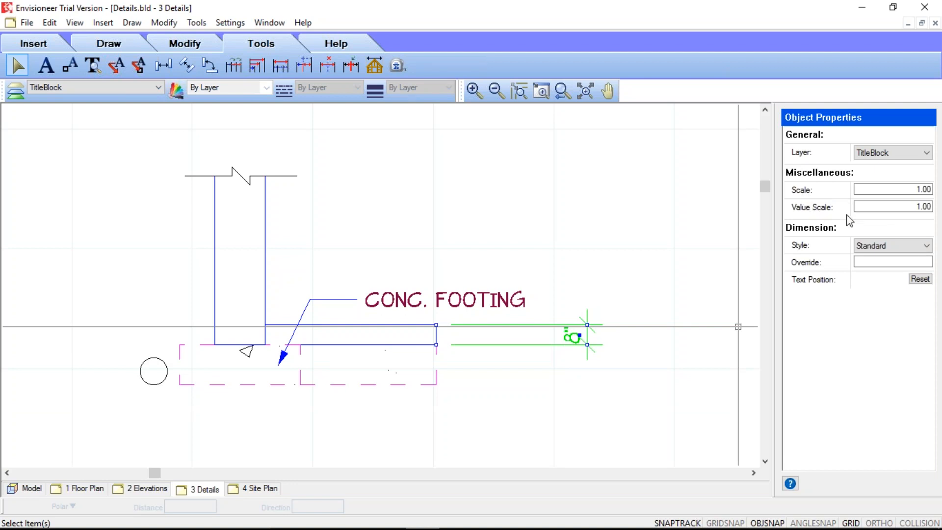
pyautogui.click(912, 207)
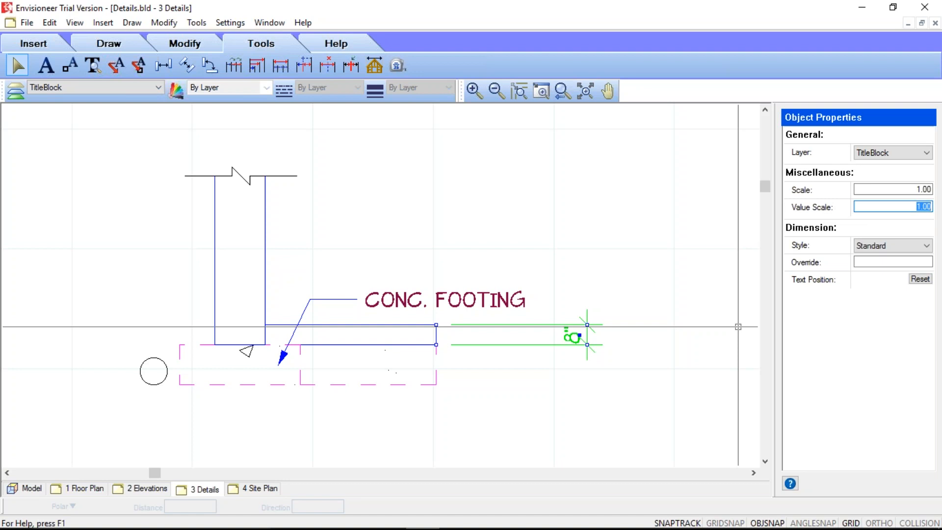
pyautogui.write('.5')
pyautogui.press('Return')
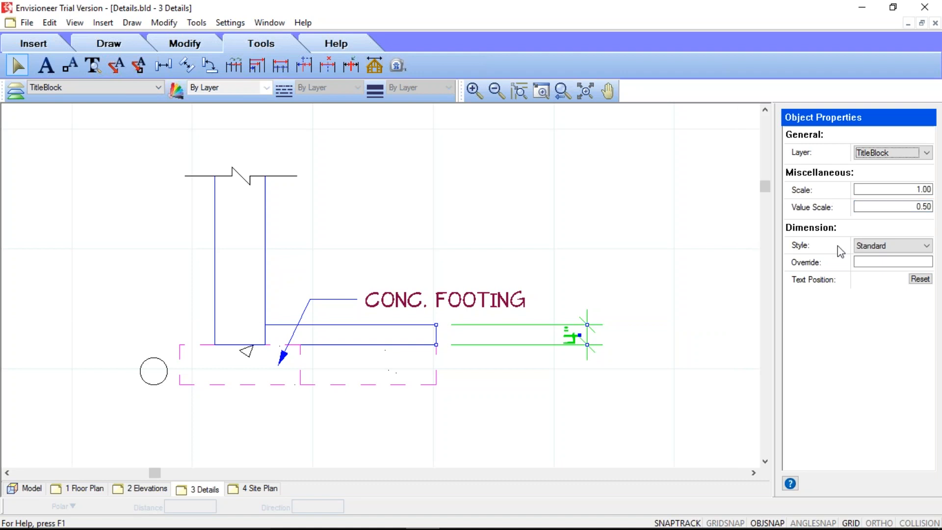
pyautogui.click(930, 262)
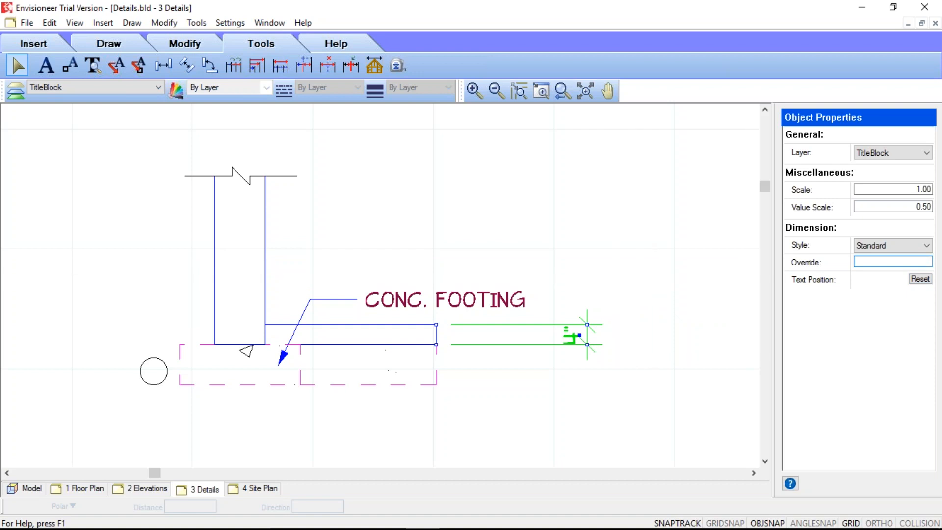
pyautogui.click(445, 218)
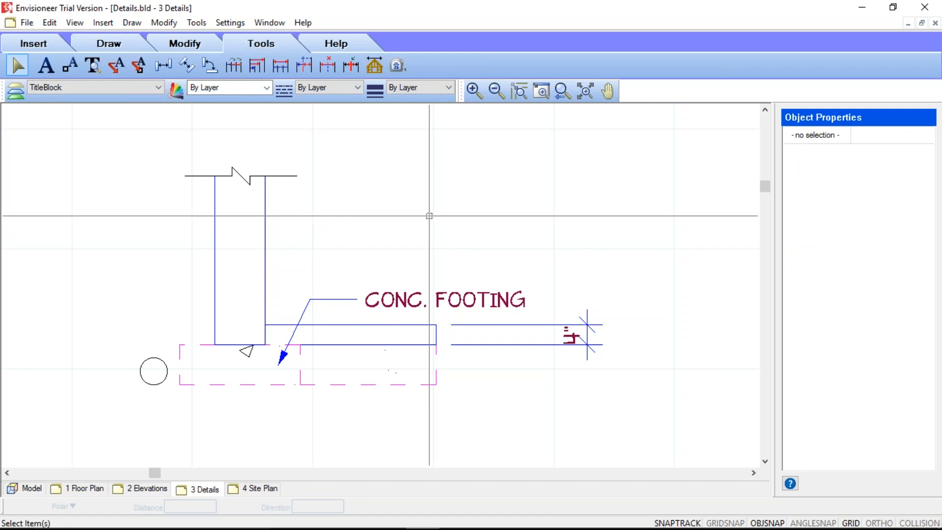
# - Start a block definition named "Footing Detail" with its base point at the footing's lower-left corner
pyautogui.scroll(-2, 421, 222)
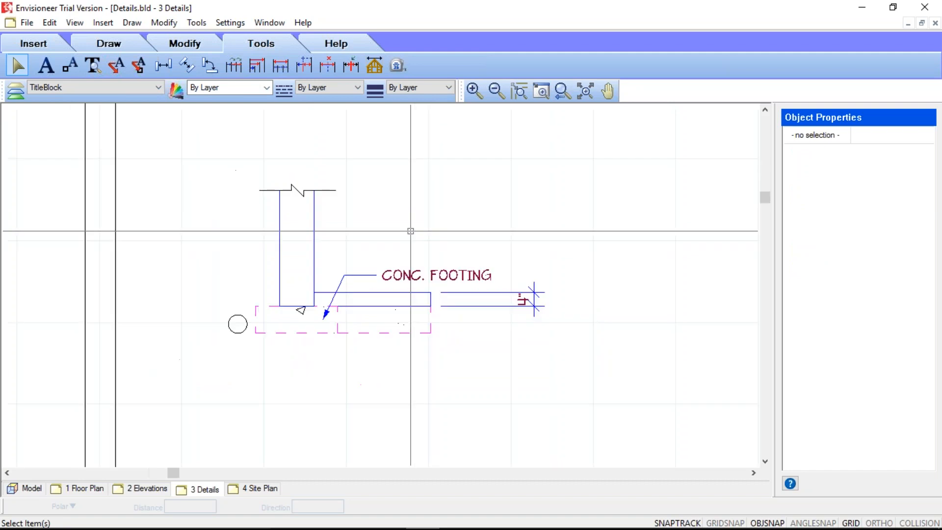
pyautogui.scroll(-1, 411, 231)
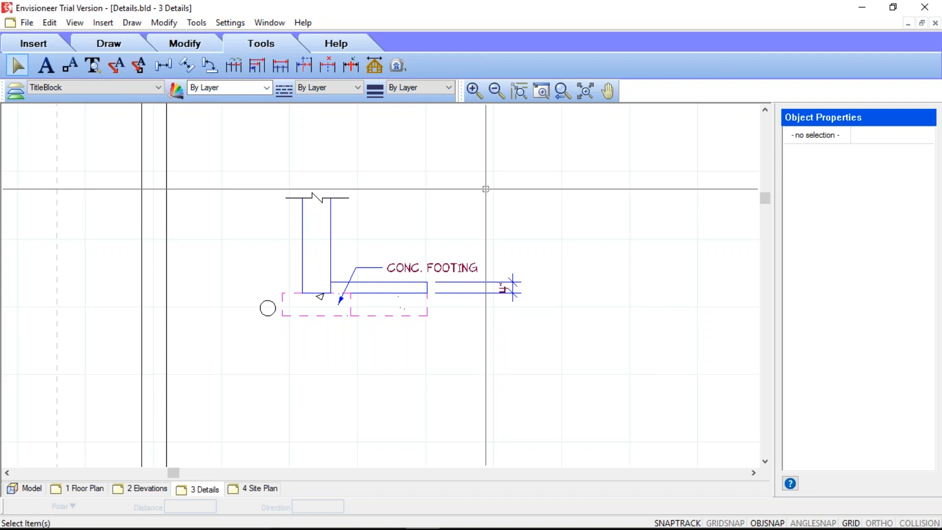
pyautogui.click(110, 25)
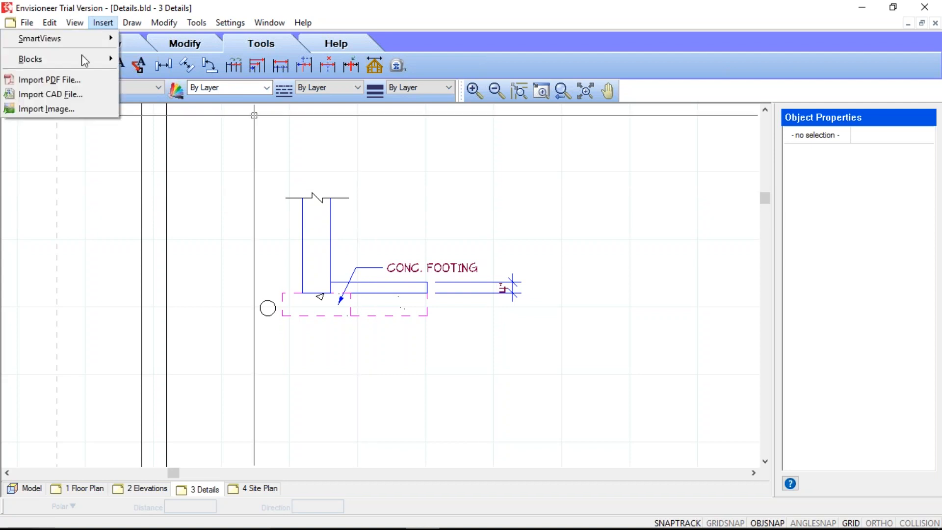
pyautogui.moveTo(81, 56)
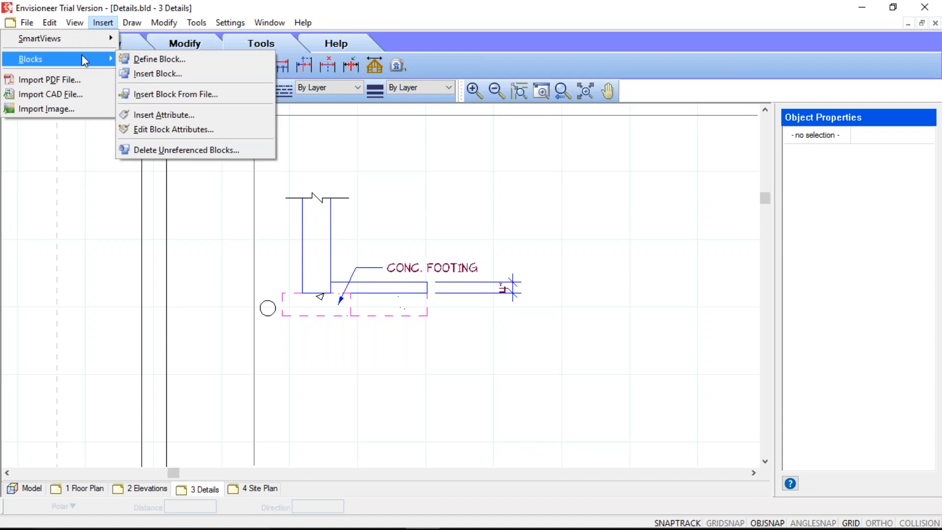
pyautogui.click(154, 59)
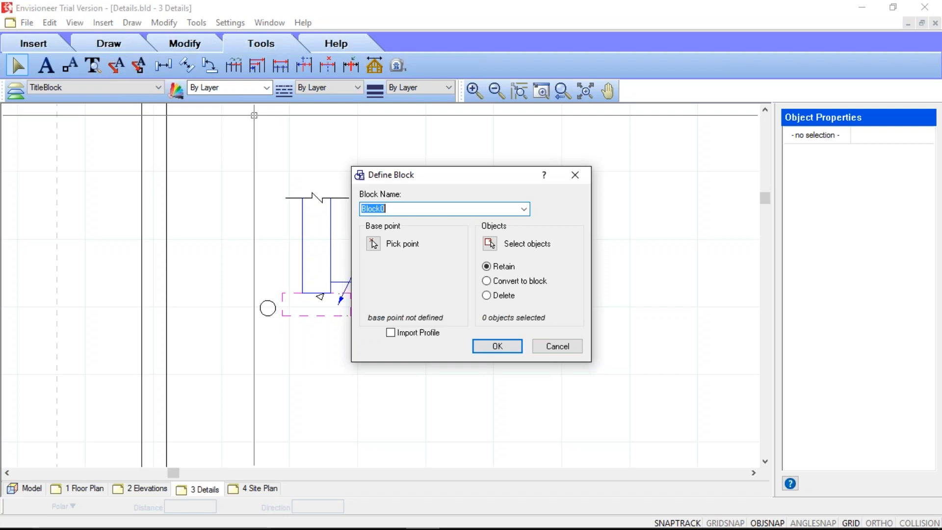
pyautogui.press('BackSpace')
pyautogui.write('Footing Detail')
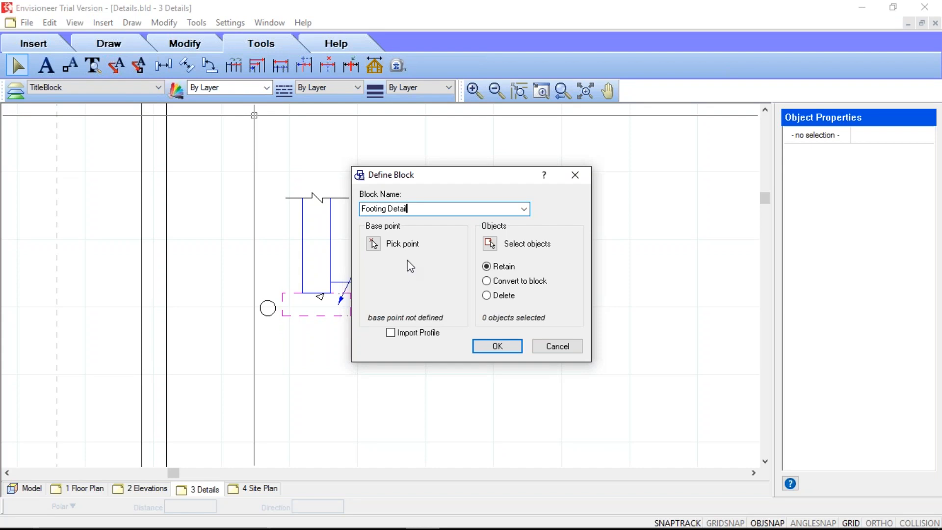
pyautogui.click(374, 242)
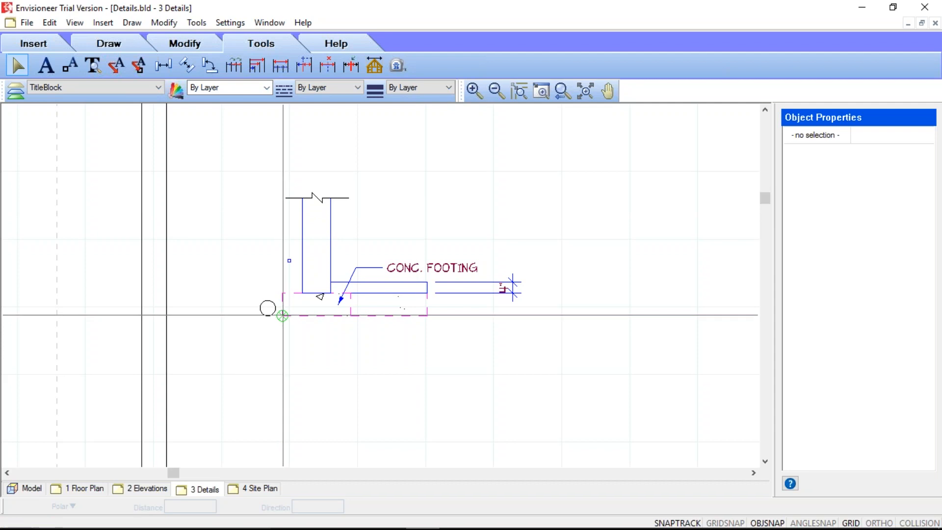
pyautogui.click(283, 316)
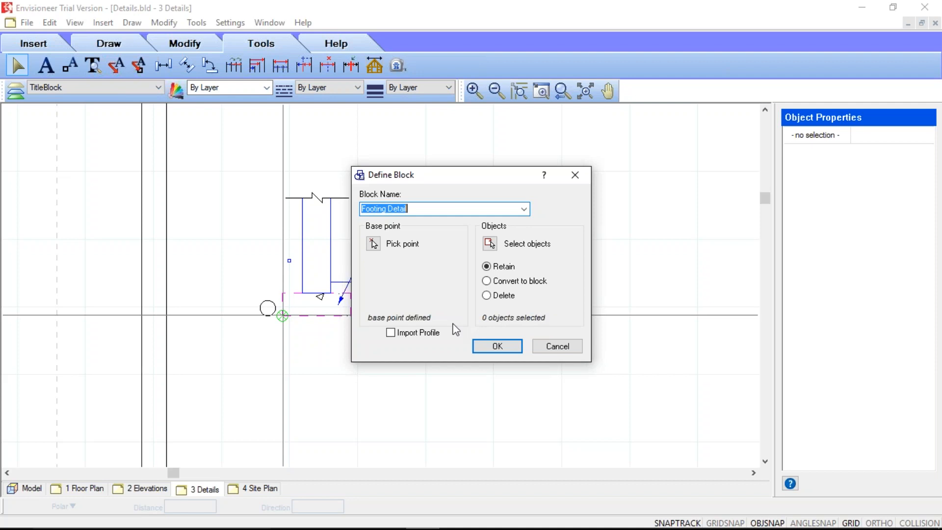
# - Include the section view, the CONC. FOOTING leader and the slab dimension in the block, retain the originals and finish the definition
pyautogui.click(490, 244)
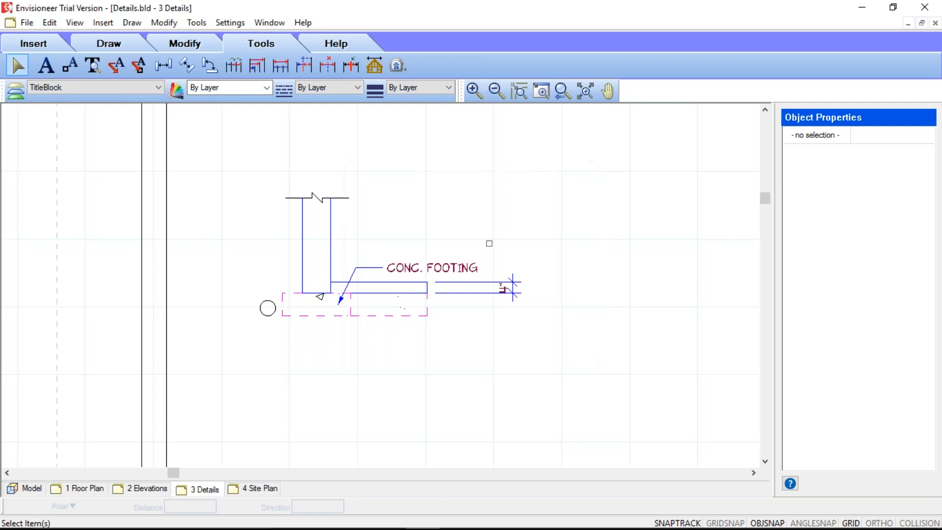
pyautogui.click(331, 219)
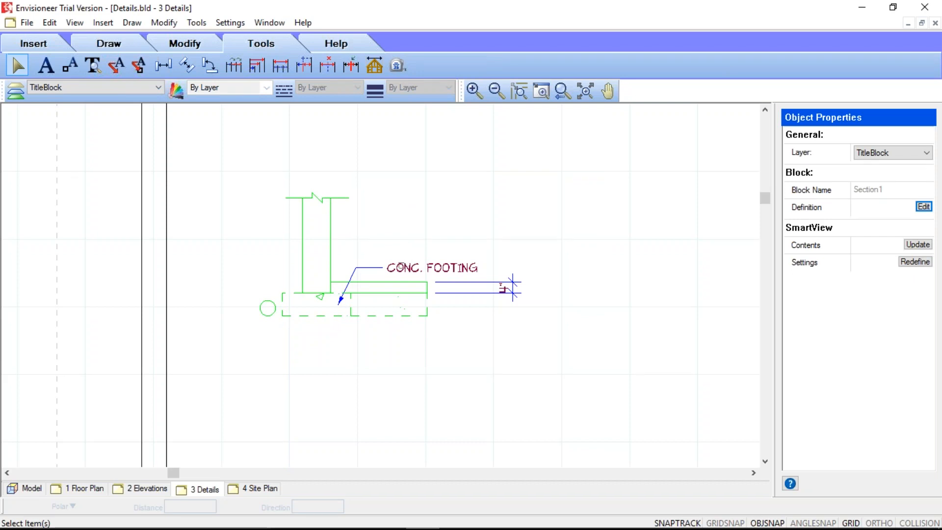
pyautogui.keyDown('shift'); pyautogui.click(400, 266); pyautogui.keyUp('shift')
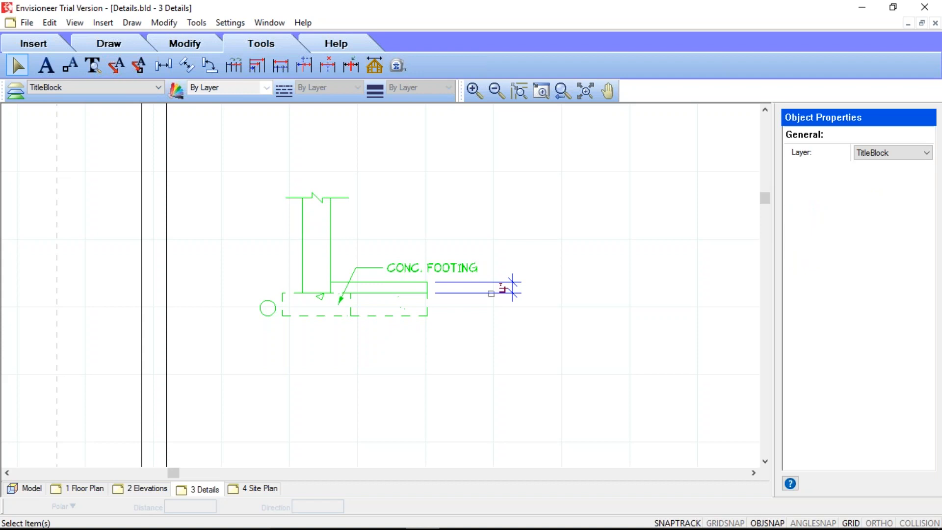
pyautogui.keyDown('shift'); pyautogui.click(491, 293); pyautogui.keyUp('shift')
pyautogui.rightClick(466, 315)
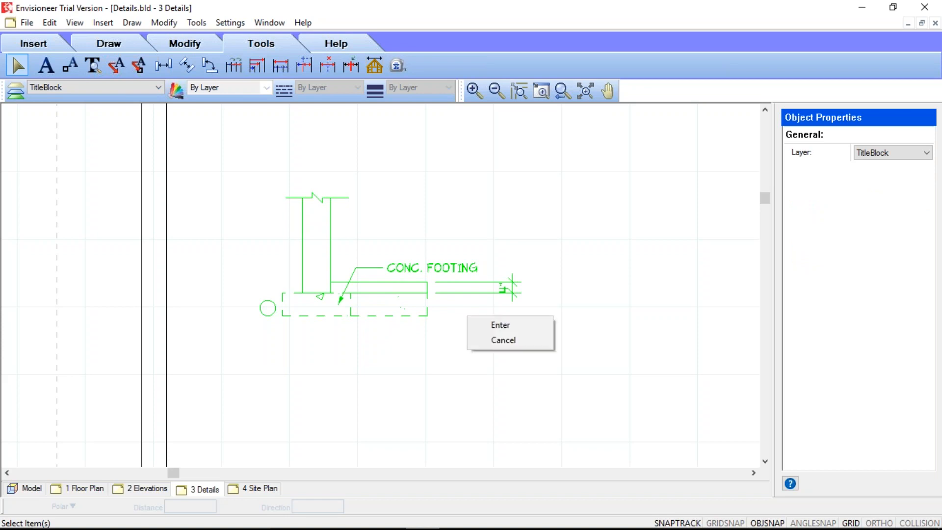
pyautogui.click(503, 325)
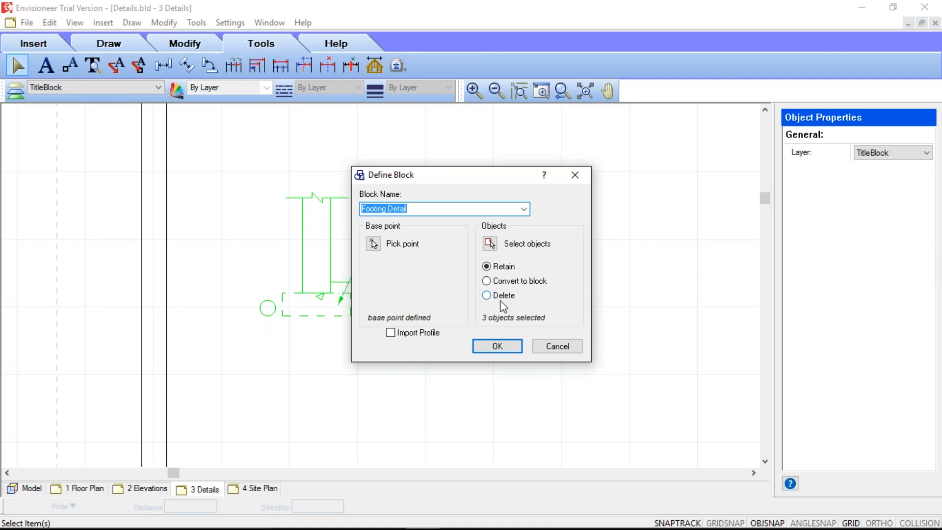
pyautogui.click(506, 347)
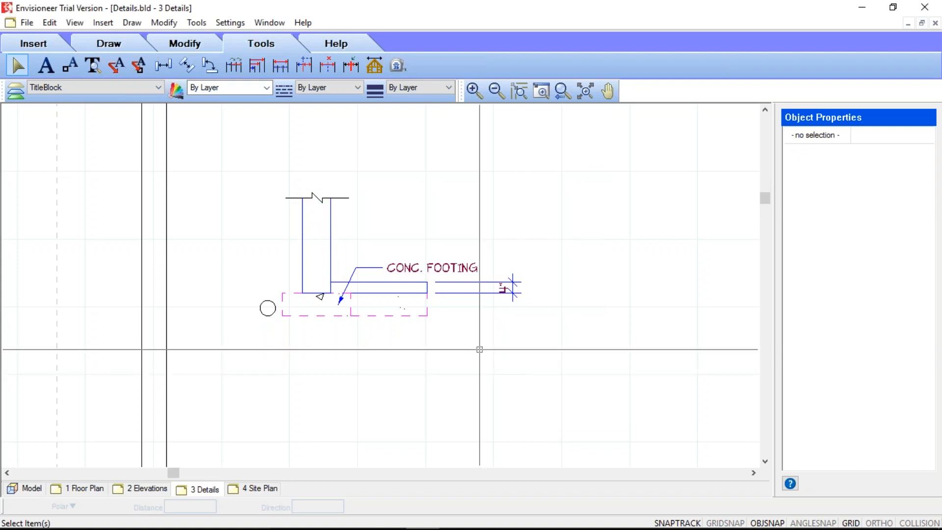
pyautogui.click(412, 316)
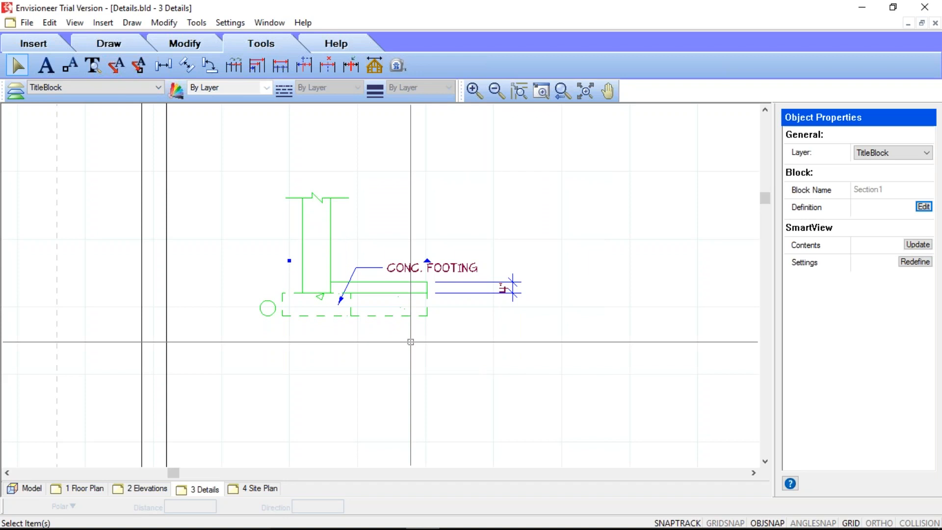
pyautogui.press('Escape')
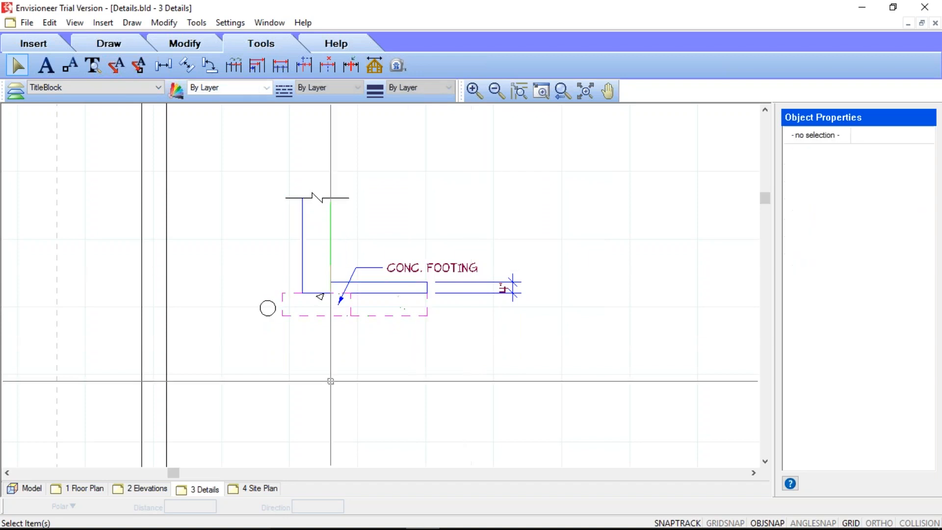
# - Insert one copy of the Footing Detail block to the right of the original detail, level with its footing
pyautogui.click(105, 24)
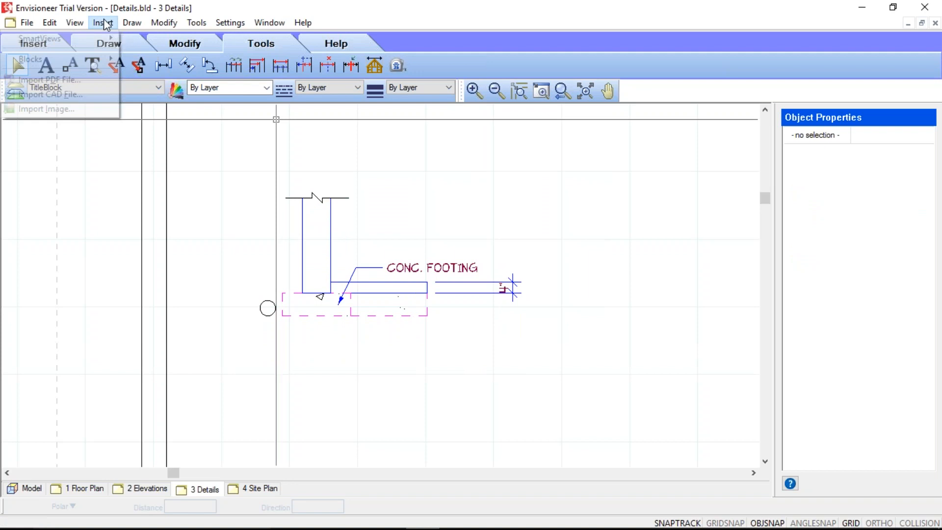
pyautogui.moveTo(75, 58)
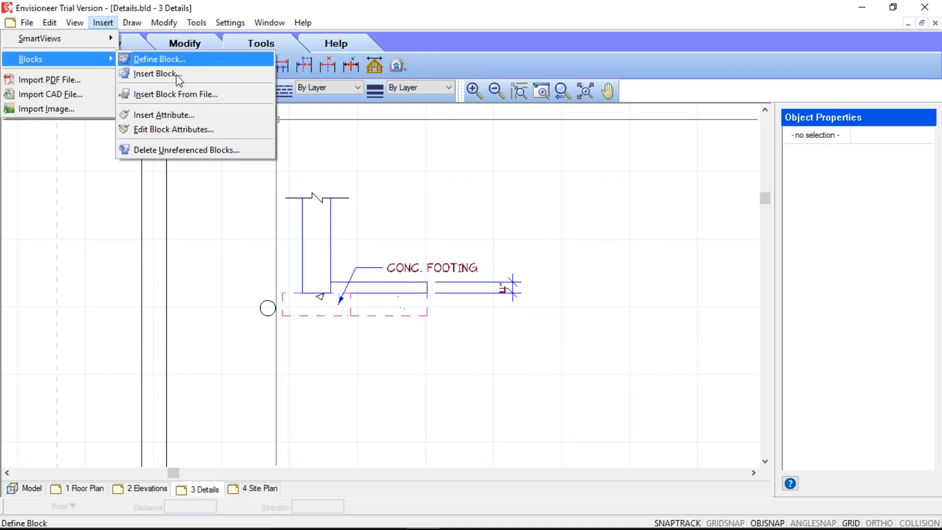
pyautogui.click(177, 75)
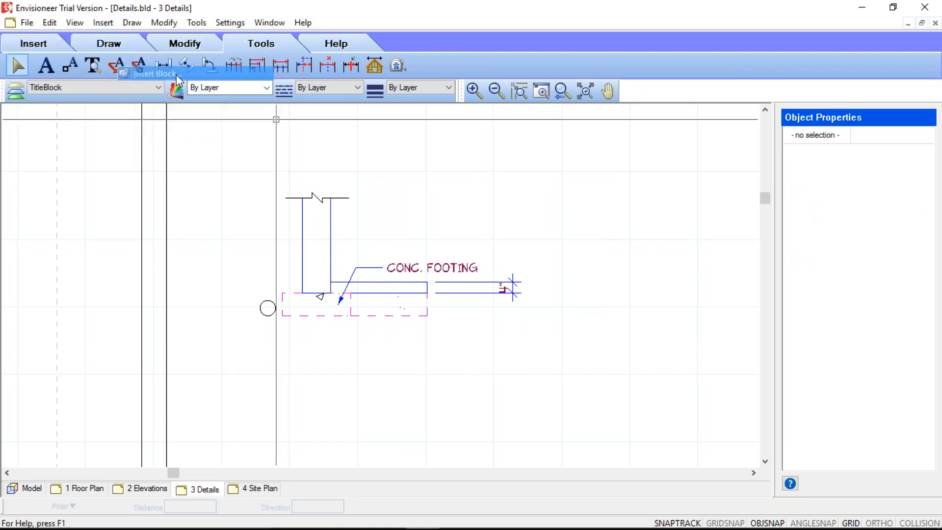
pyautogui.click(550, 257)
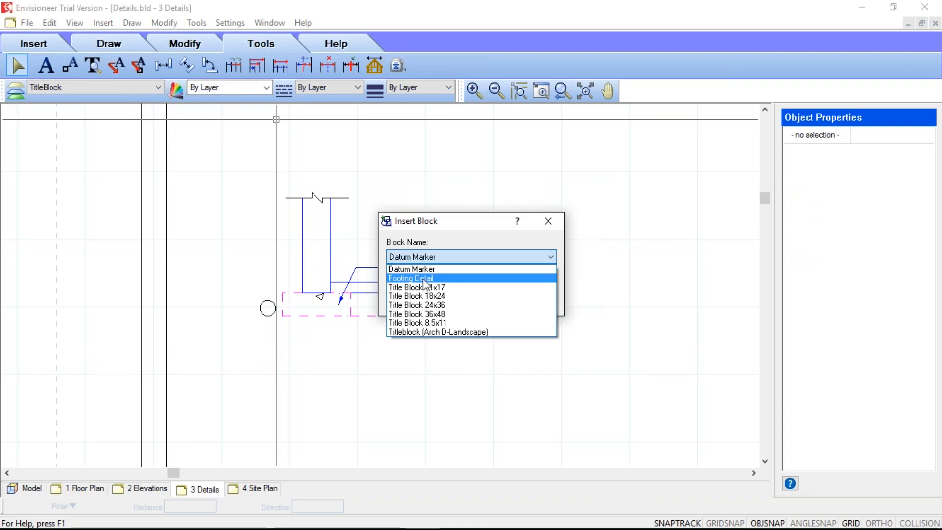
pyautogui.click(425, 279)
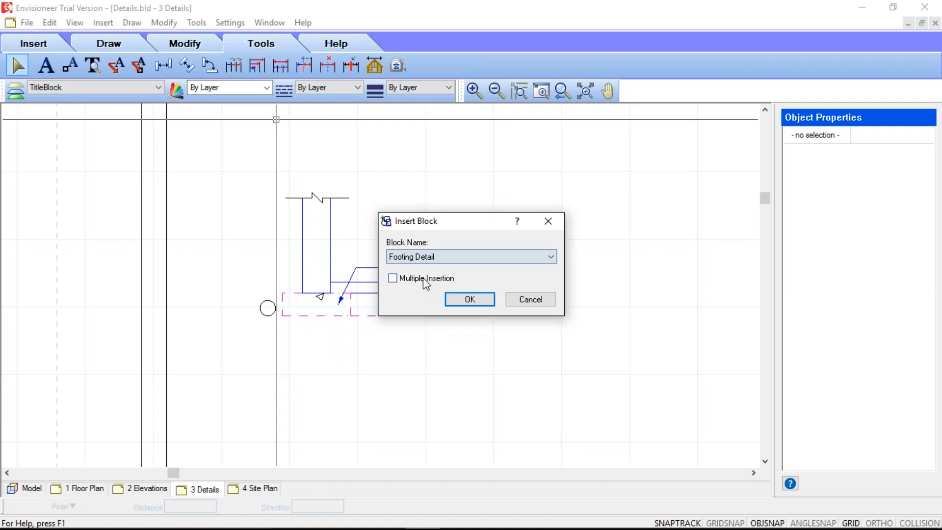
pyautogui.click(468, 307)
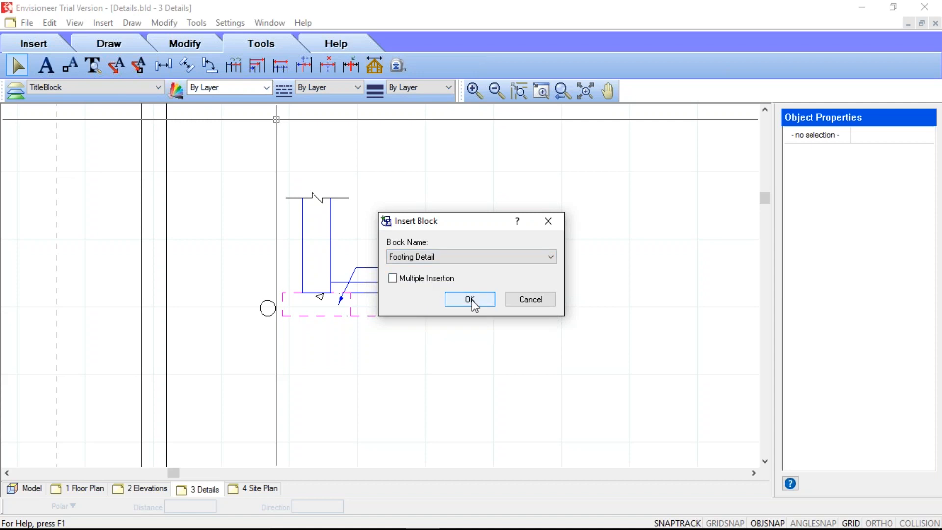
pyautogui.click(472, 300)
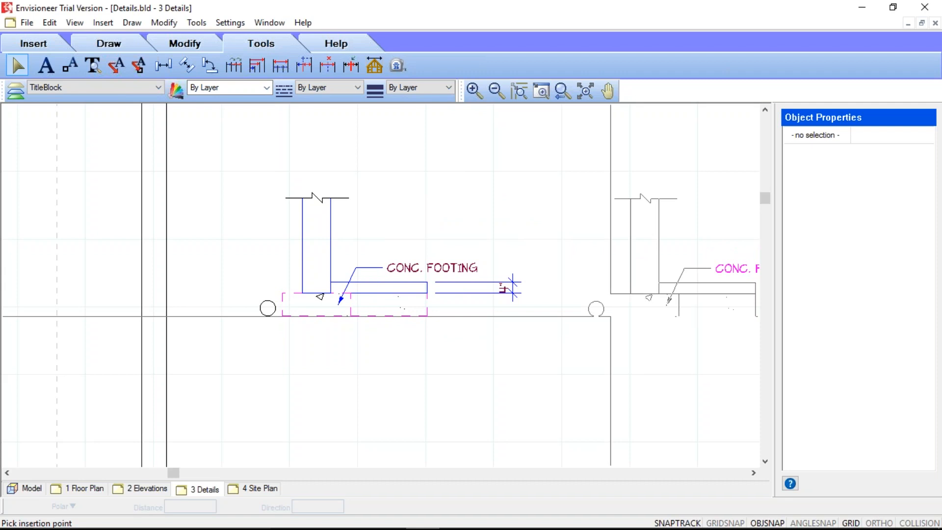
pyautogui.click(614, 314)
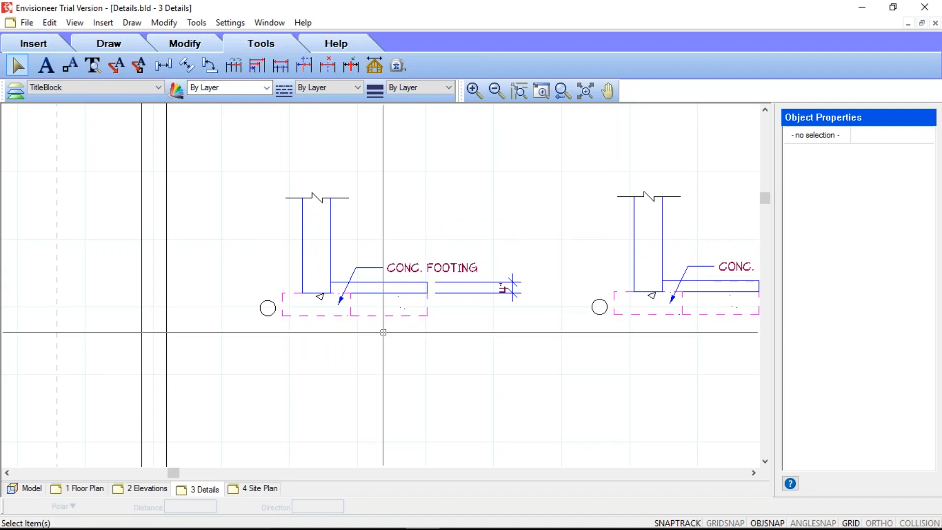
# - Select the inserted footing detail copy to examine its block name and definition properties, and deselect it
pyautogui.scroll(-1, 296, 325)
pyautogui.scroll(-1, 295, 325)
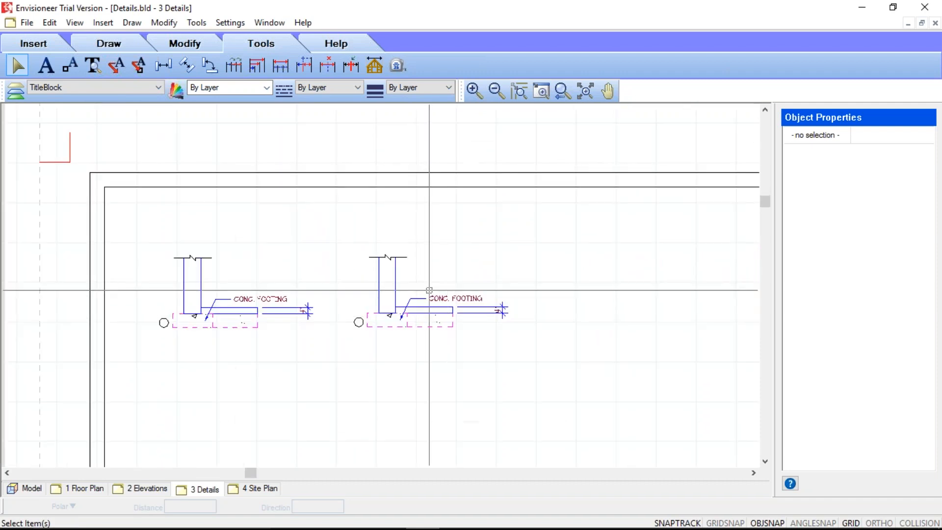
pyautogui.click(394, 276)
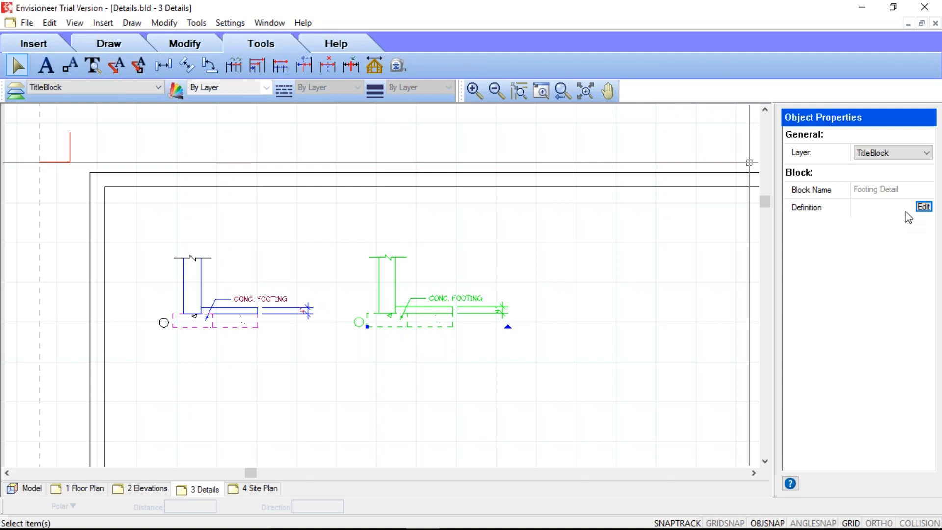
pyautogui.click(556, 307)
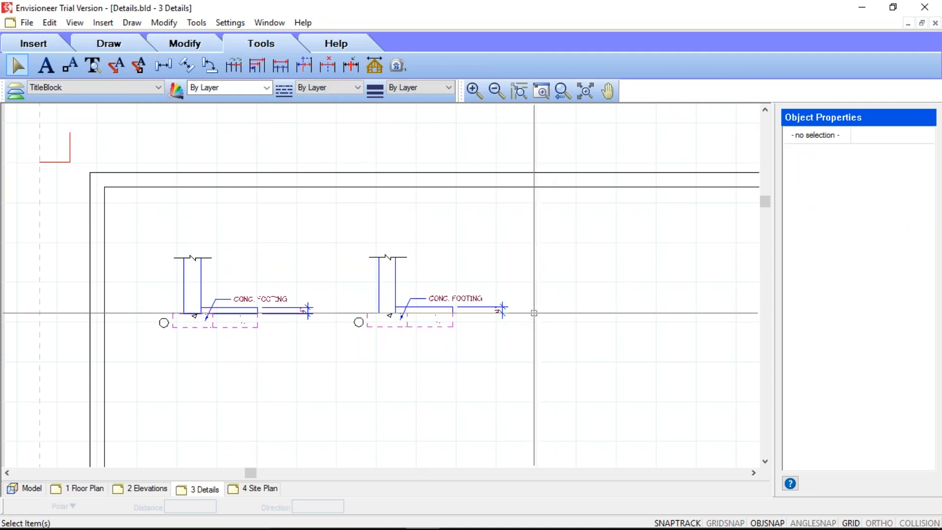
pyautogui.click(487, 311)
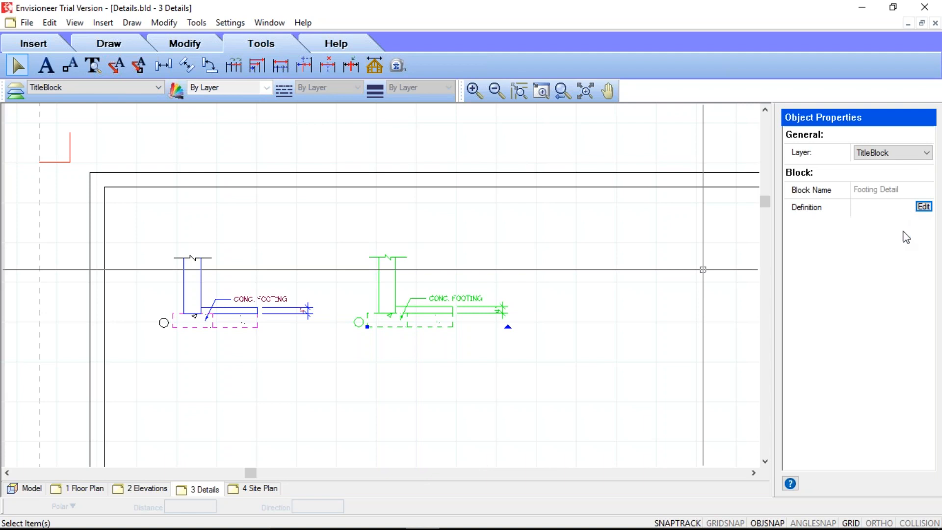
pyautogui.click(603, 282)
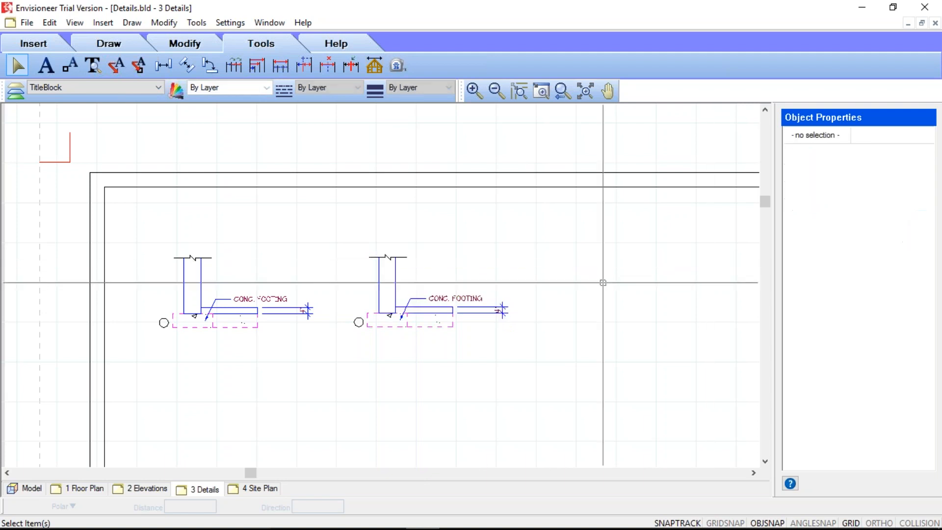
pyautogui.scroll(-3, 200, 270)
pyautogui.scroll(4, 273, 290)
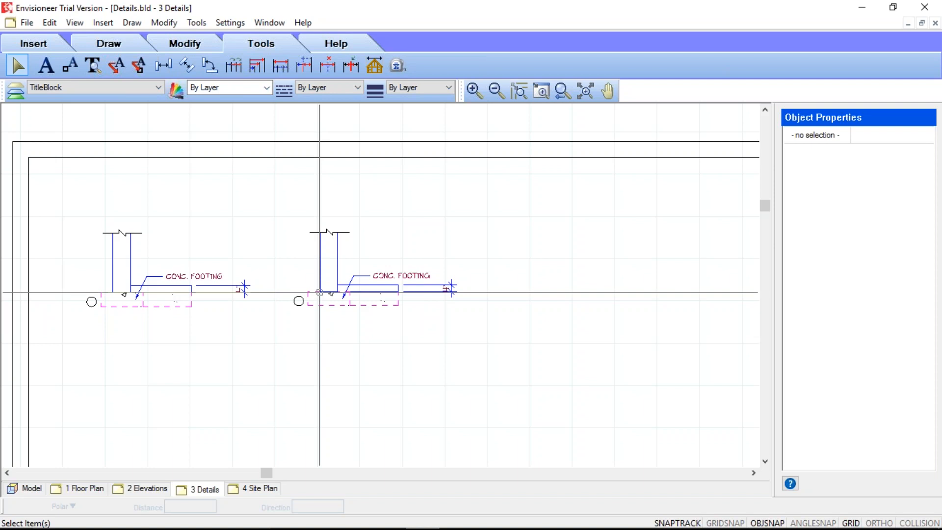
pyautogui.click(107, 23)
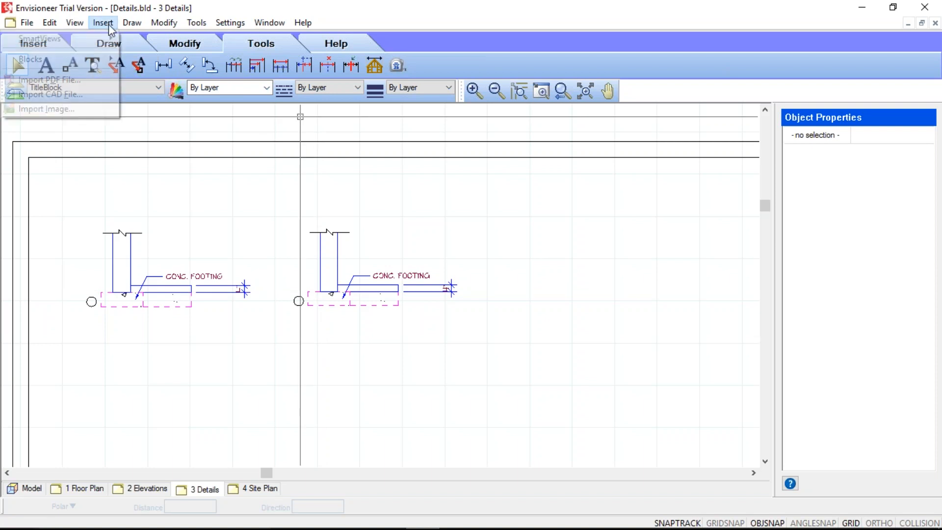
pyautogui.moveTo(101, 59)
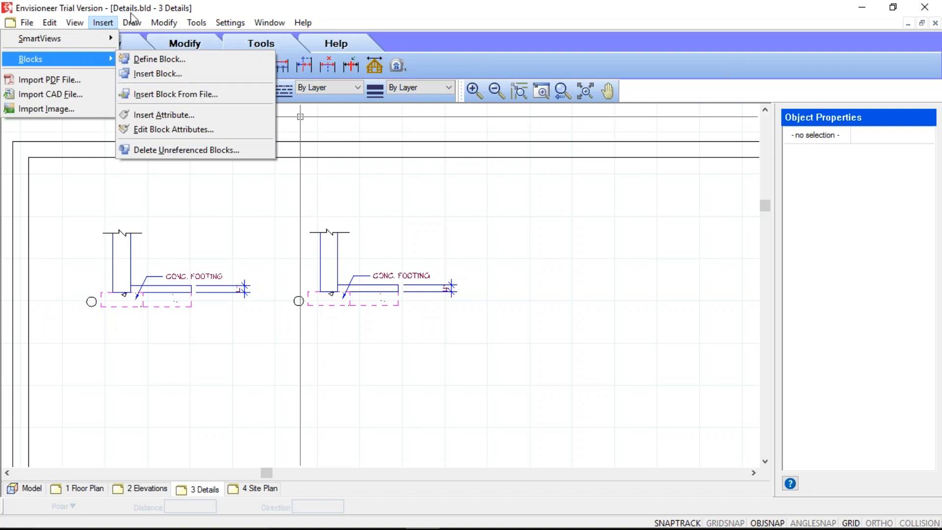
pyautogui.moveTo(49, 23)
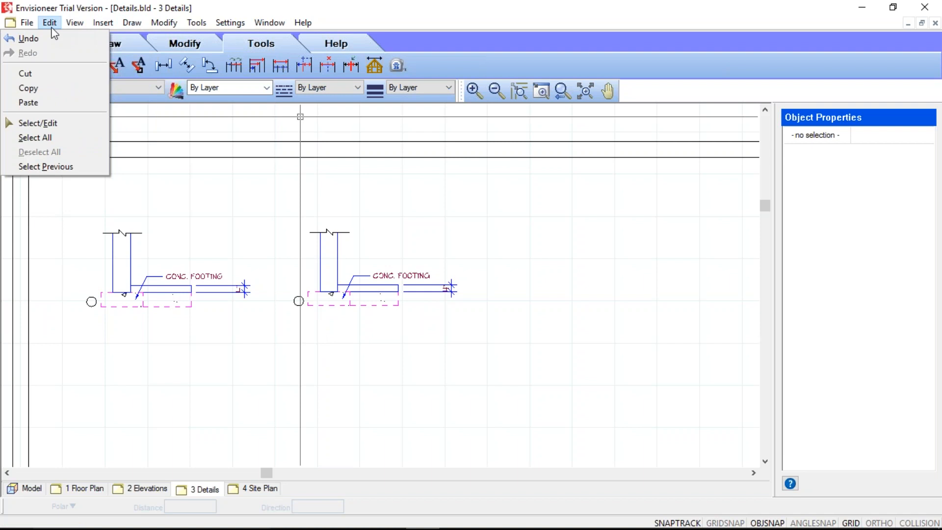
pyautogui.moveTo(102, 22)
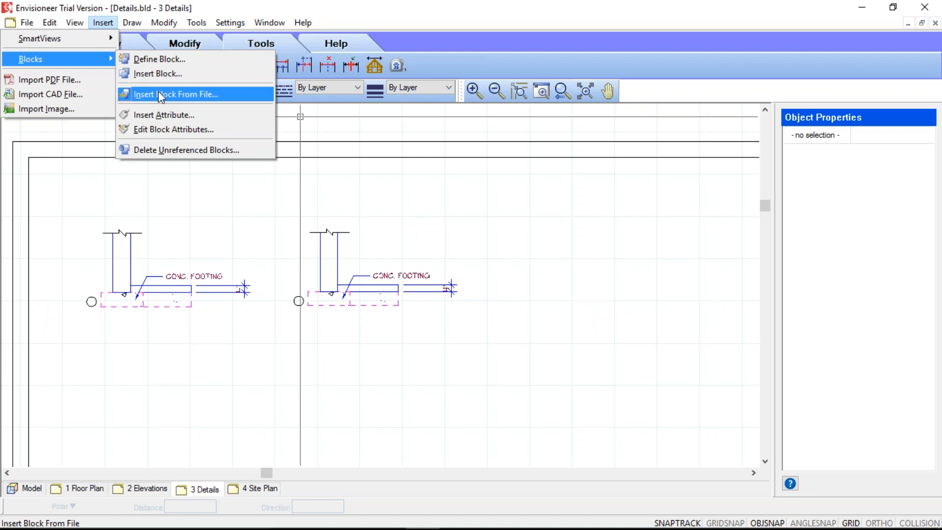
pyautogui.click(222, 9)
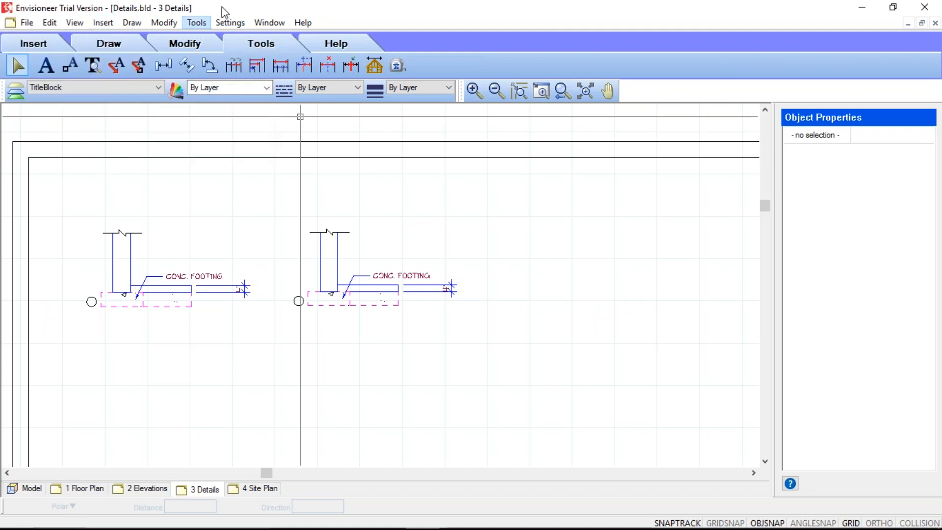
# - Delete the inserted Footing Detail copy and the 24x36 title block from the Details sheet, keeping only the original detail
pyautogui.scroll(-2, 212, 222)
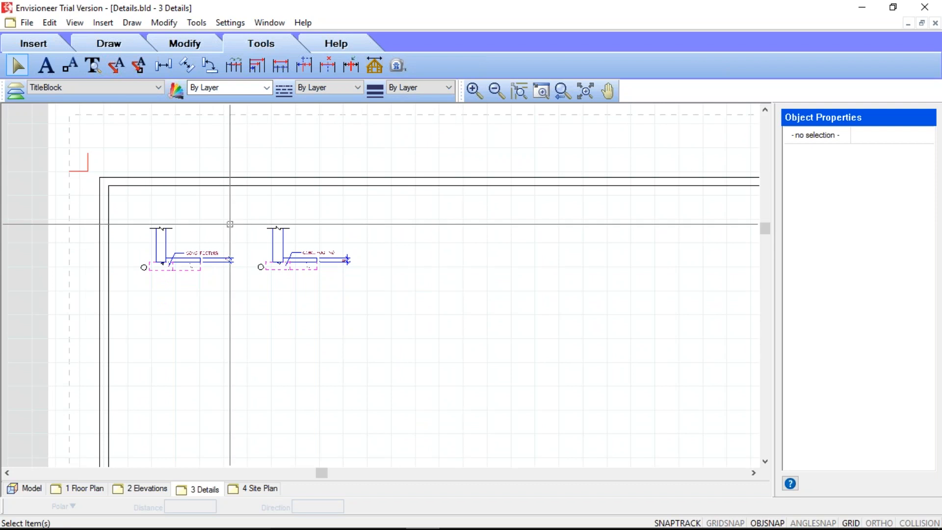
pyautogui.click(284, 234)
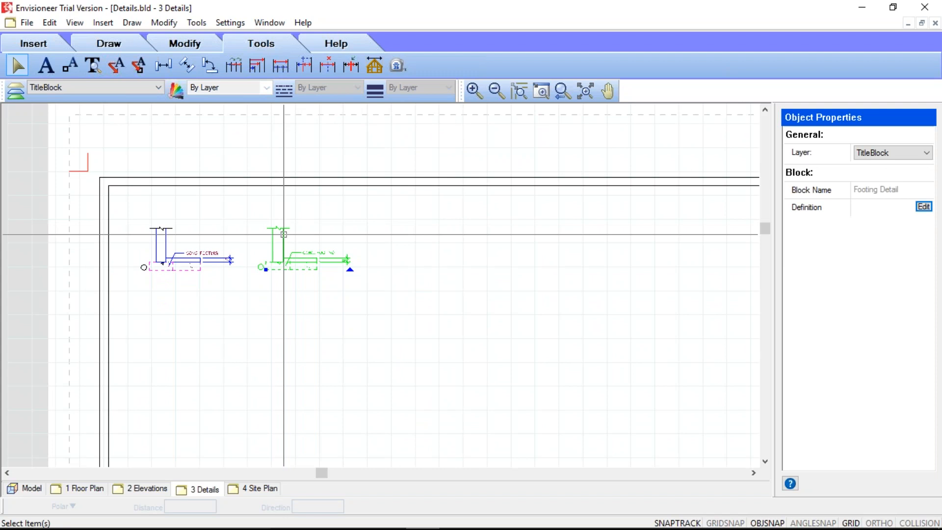
pyautogui.press('Delete')
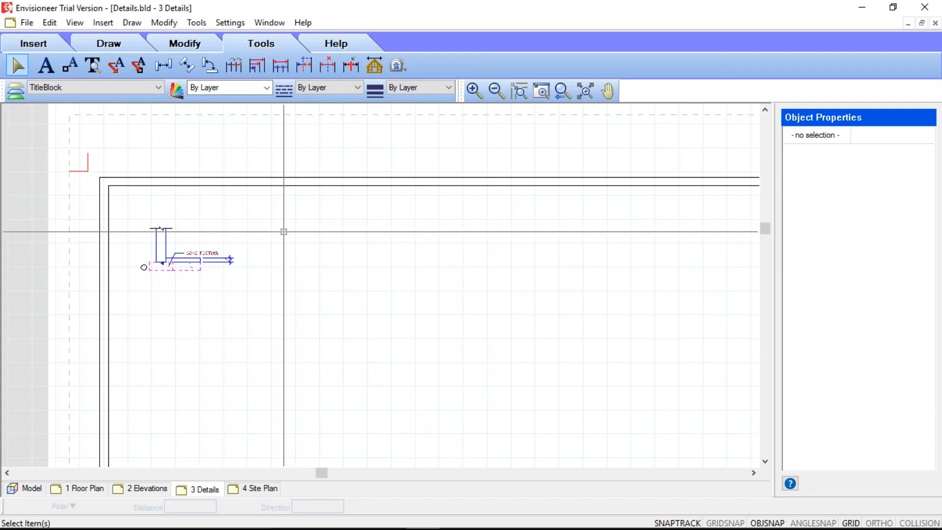
pyautogui.click(284, 186)
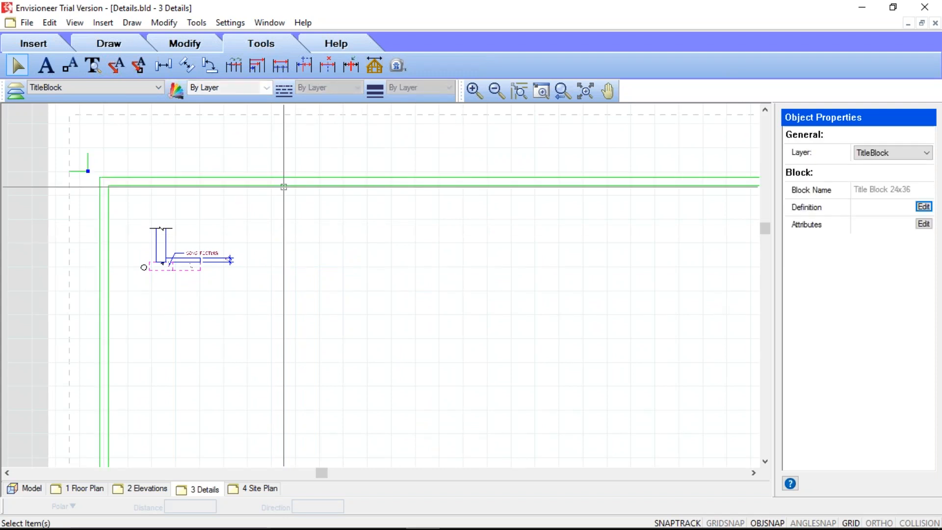
pyautogui.press('Delete')
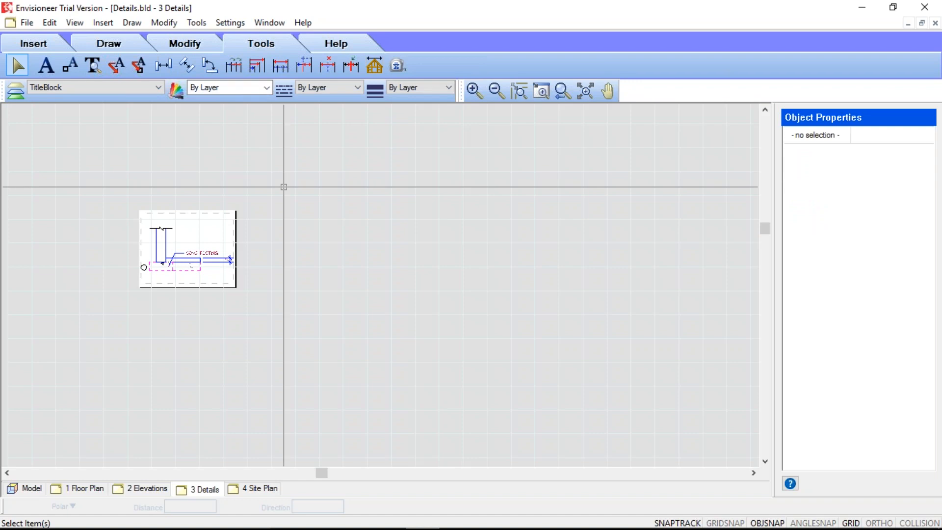
pyautogui.click(585, 90)
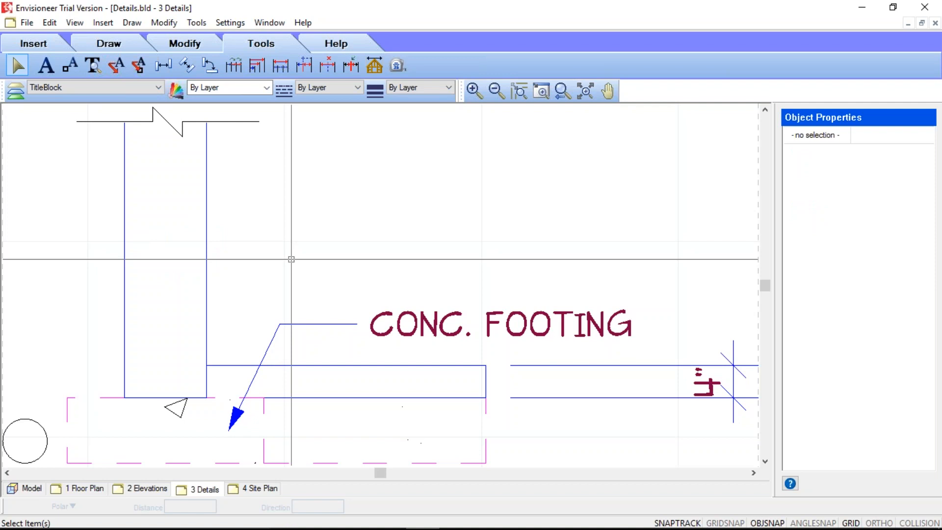
pyautogui.scroll(-3, 291, 259)
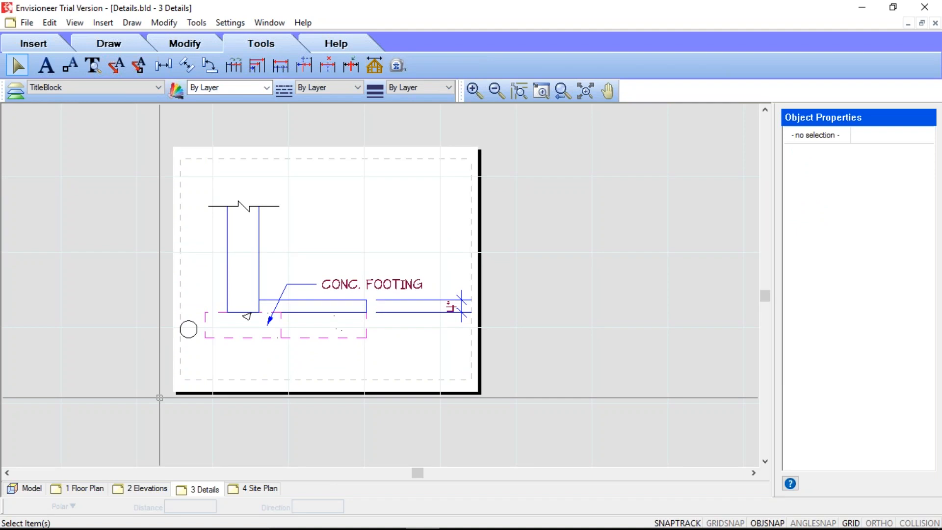
# - Export the Details sheet as a 2D AutoCAD DWG drawing named footingdetail on the Desktop
pyautogui.click(27, 23)
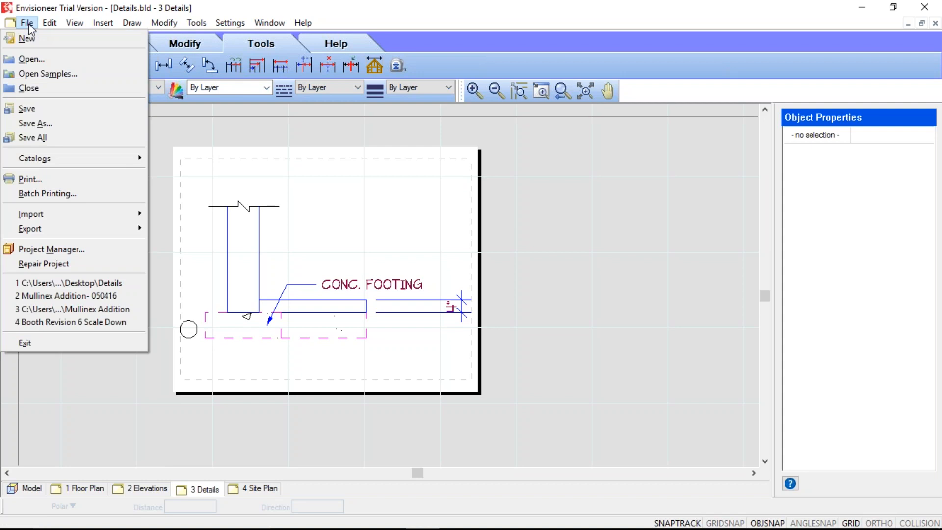
pyautogui.moveTo(56, 229)
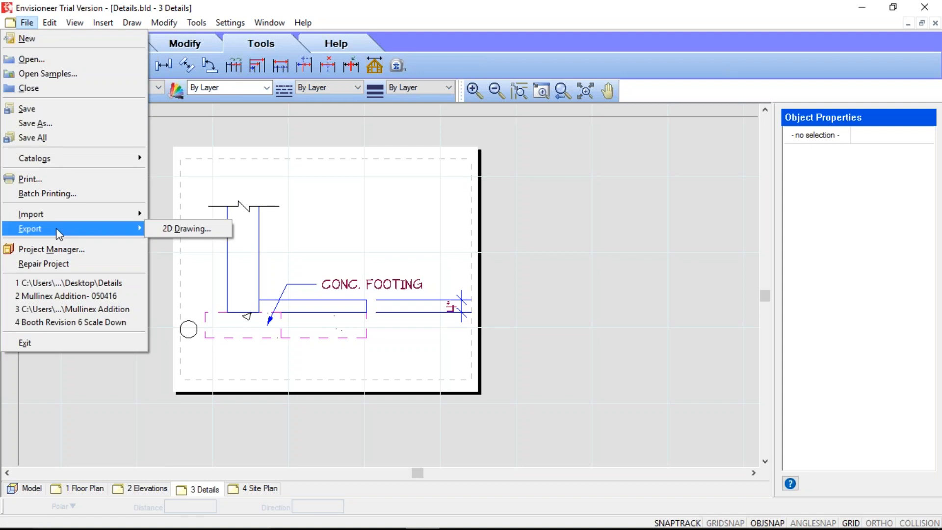
pyautogui.click(186, 231)
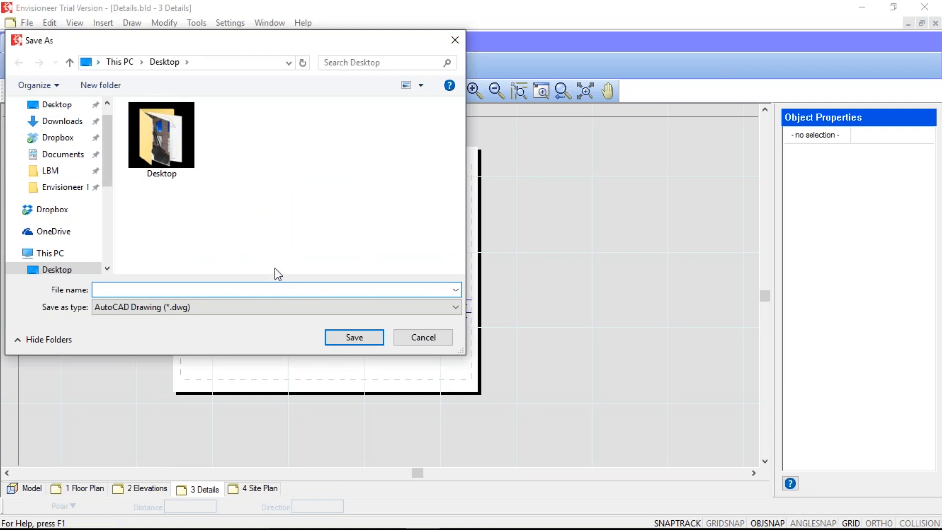
pyautogui.click(310, 313)
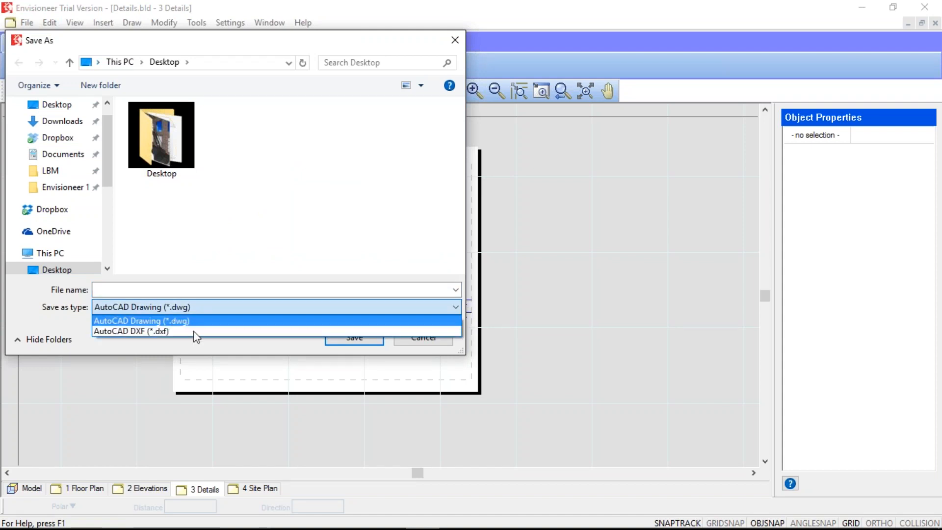
pyautogui.click(184, 294)
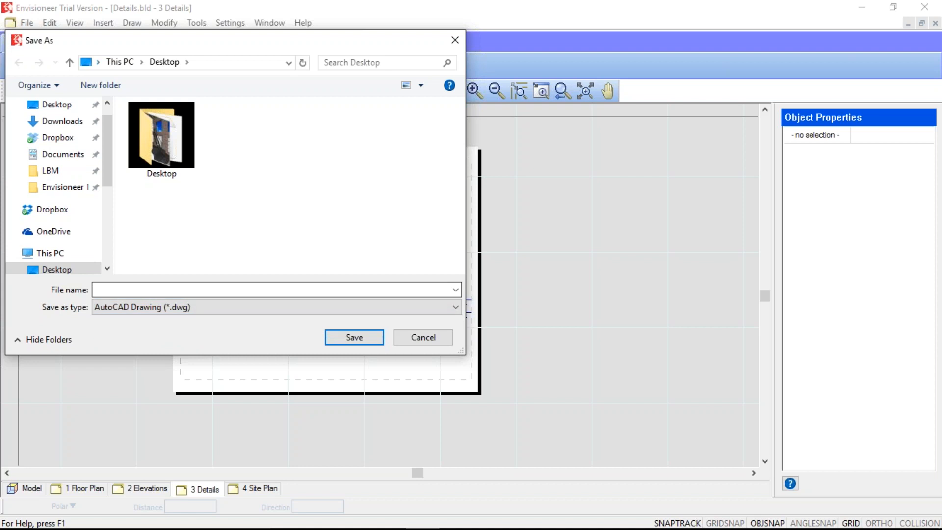
pyautogui.click(184, 292)
pyautogui.write('foo')
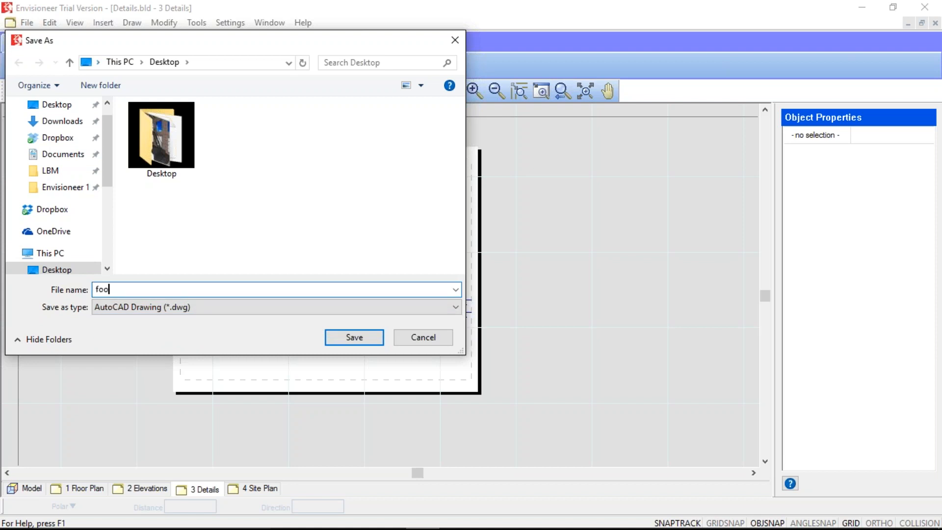
pyautogui.write('tingdetail')
pyautogui.click(368, 335)
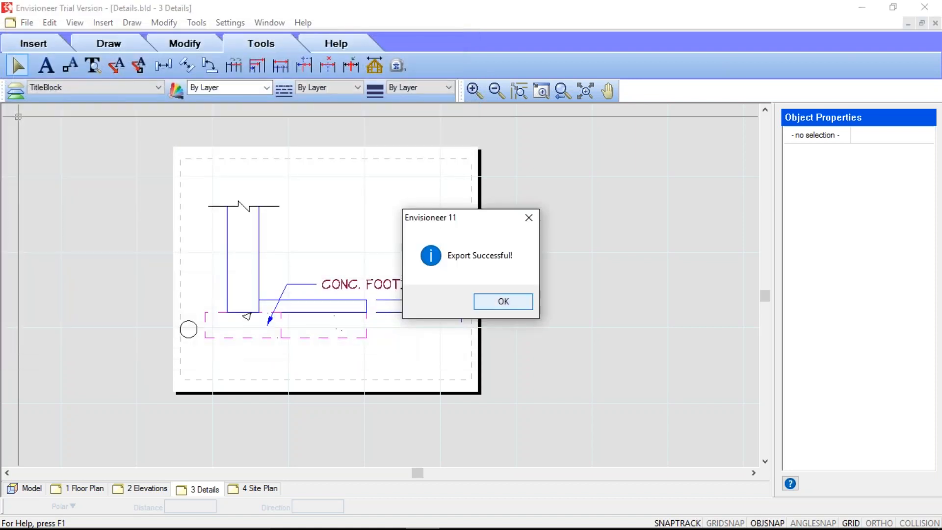
pyautogui.click(497, 301)
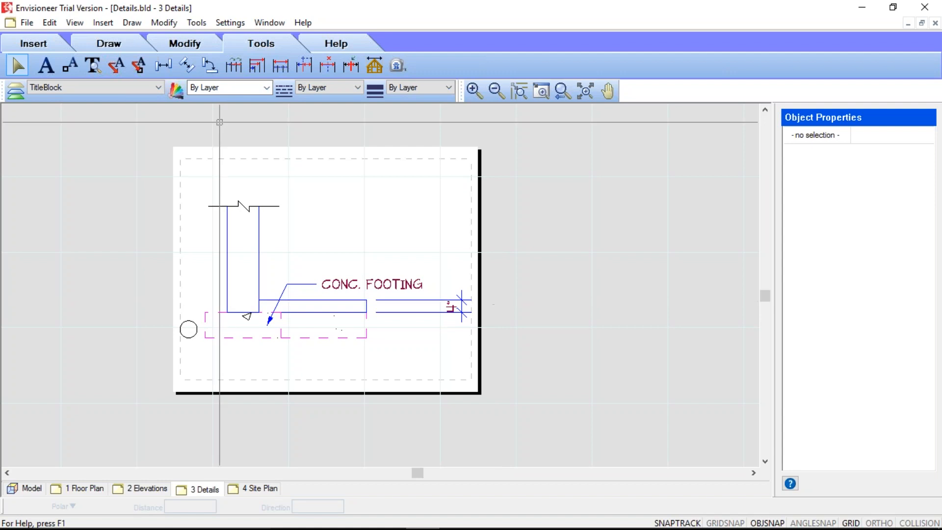
# - Load CMU-FDN-FTG.dwg from the Drafting Objects Details folder for import as a CAD file
pyautogui.click(111, 26)
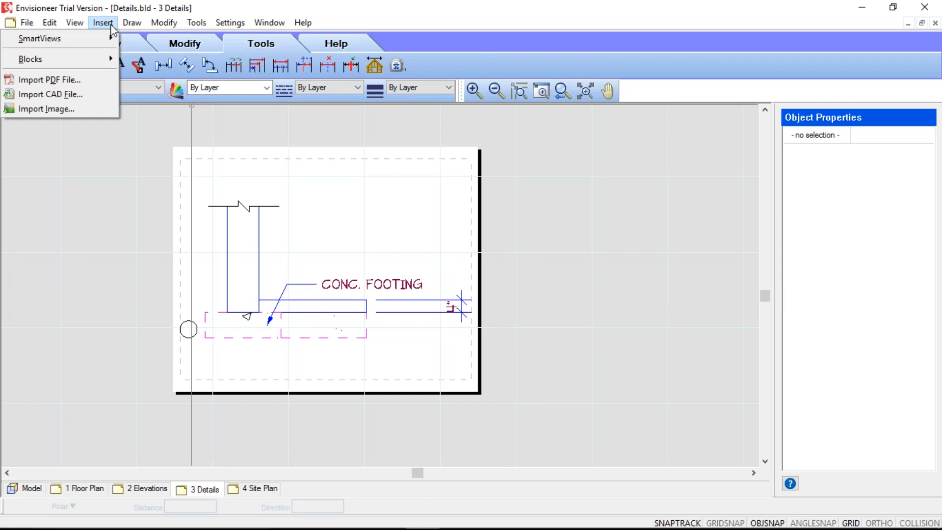
pyautogui.click(61, 95)
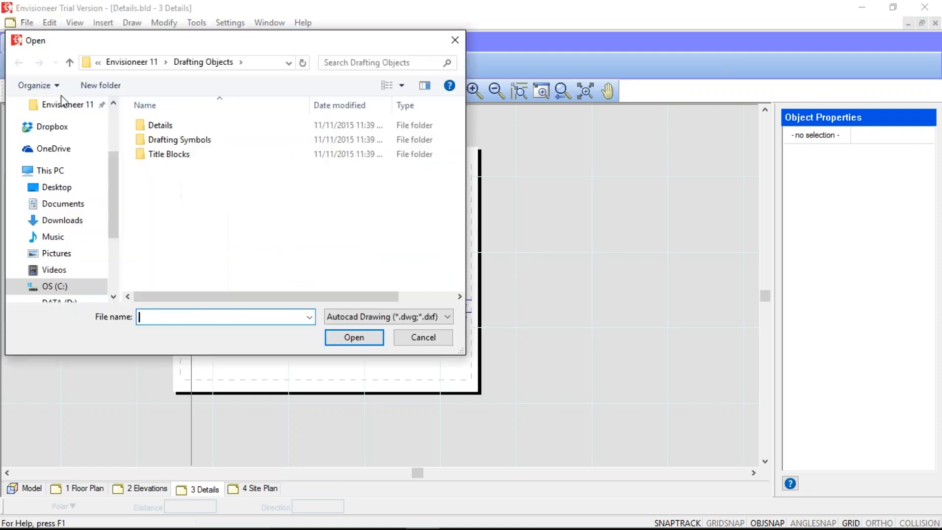
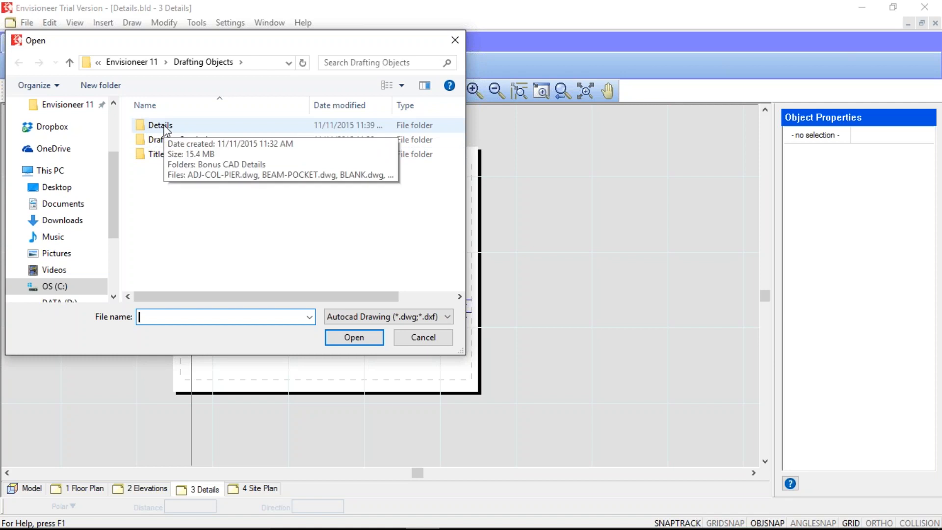
pyautogui.click(165, 128)
pyautogui.doubleClick(165, 129)
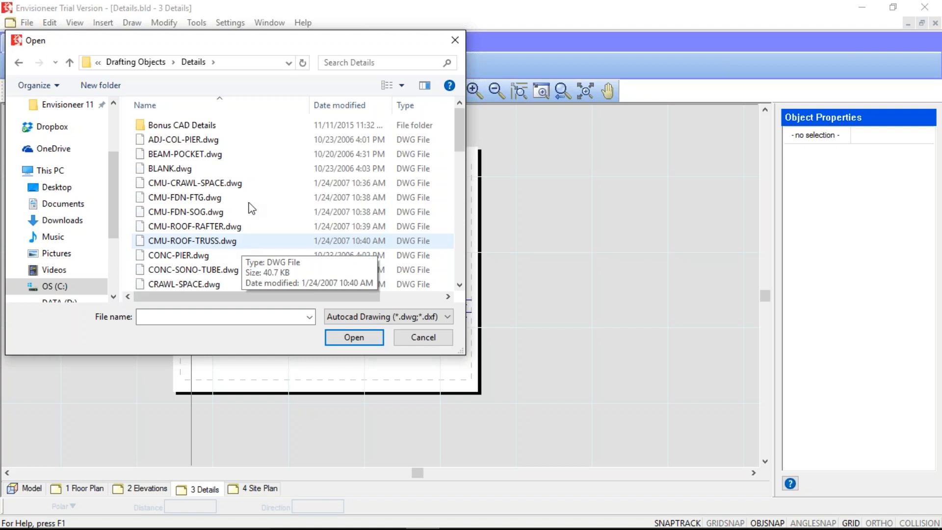
pyautogui.scroll(-1, 458, 127)
pyautogui.moveTo(459, 136)
pyautogui.mouseDown()
pyautogui.moveTo(458, 258)
pyautogui.moveTo(443, 129)
pyautogui.mouseUp()
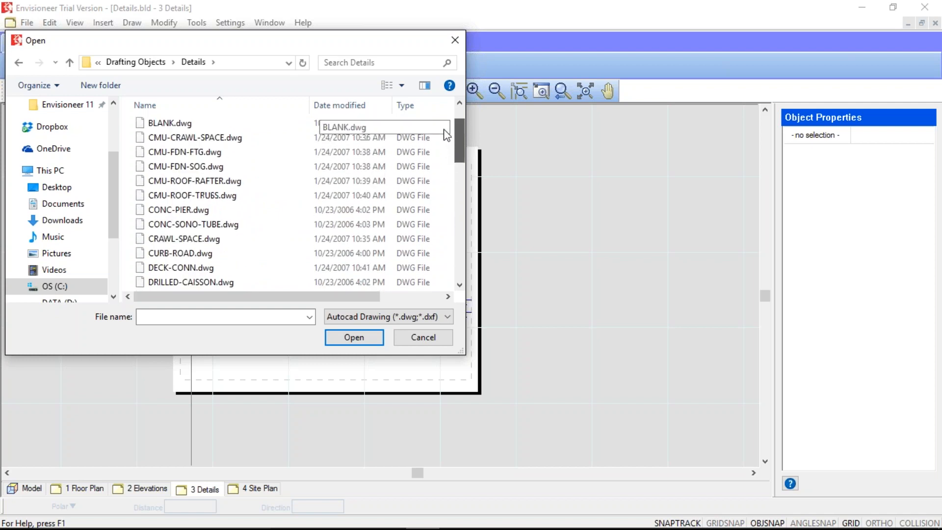
pyautogui.click(199, 153)
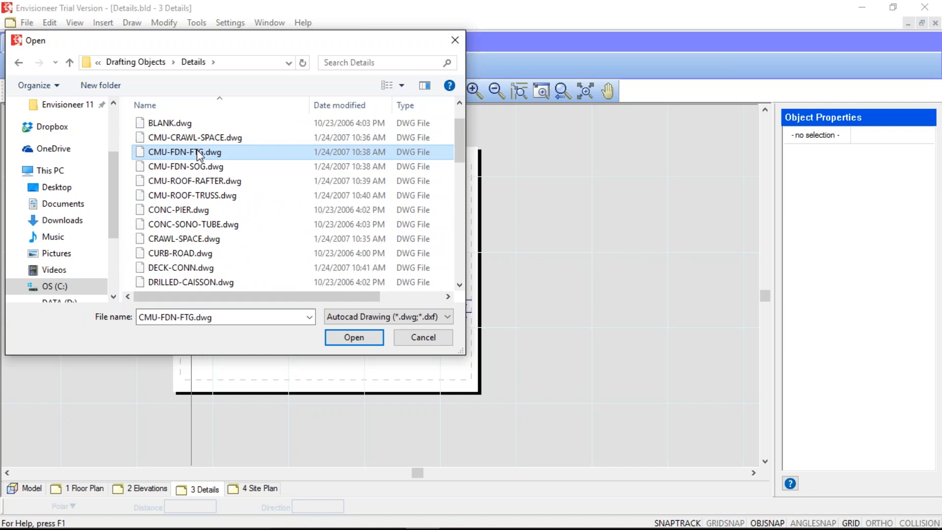
pyautogui.click(354, 337)
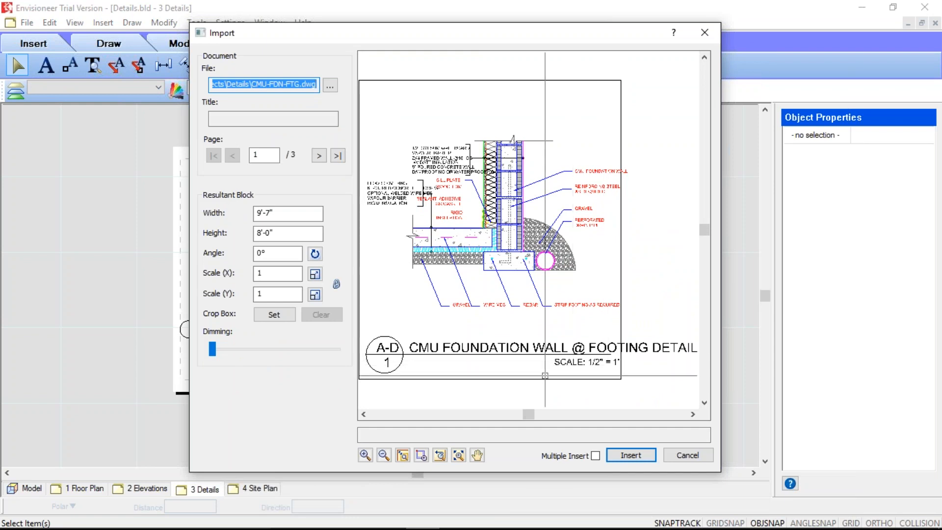
# - Set the import's X and Y scale to 2 and insert the CMU foundation wall detail to the right of the original footing detail
pyautogui.click(277, 273)
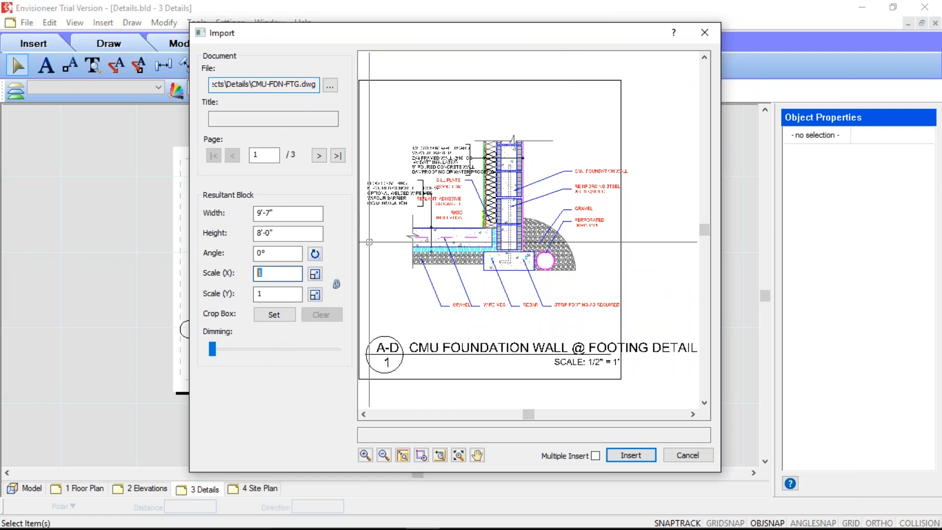
pyautogui.write('2')
pyautogui.press('Tab')
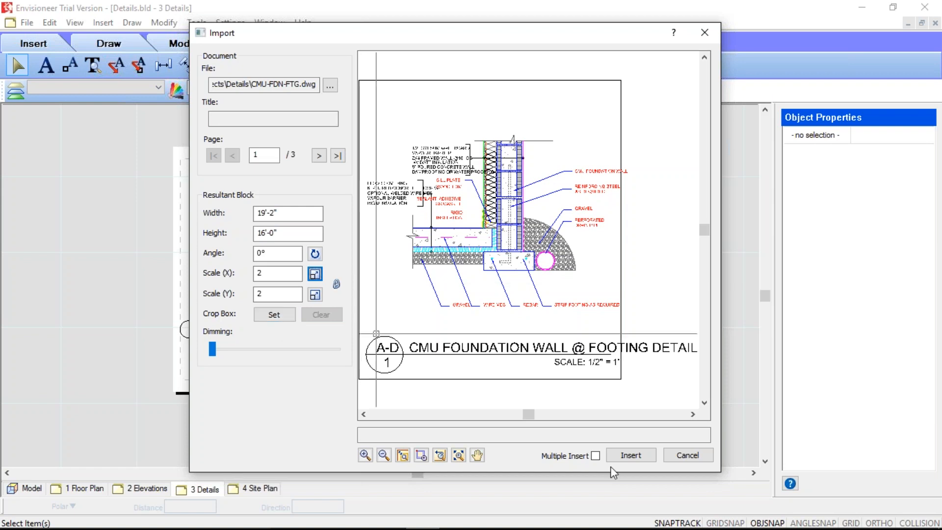
pyautogui.click(639, 457)
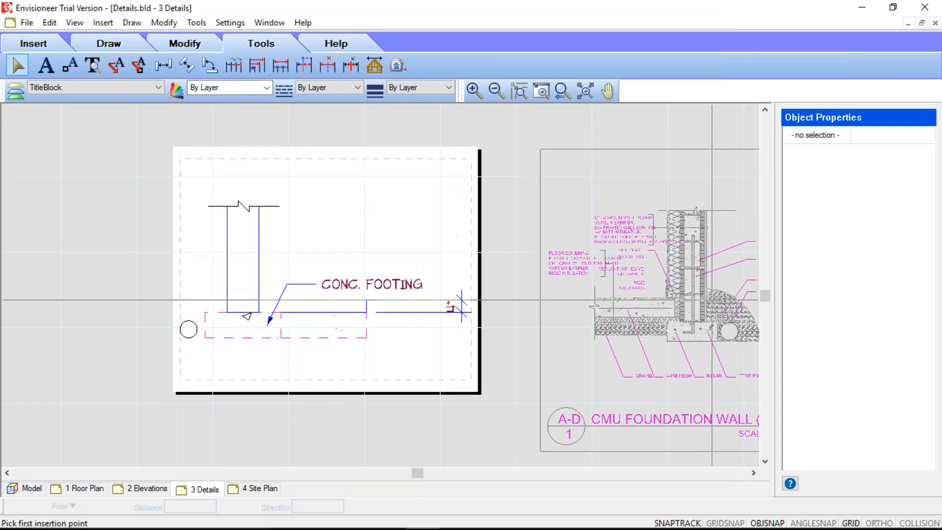
pyautogui.click(715, 302)
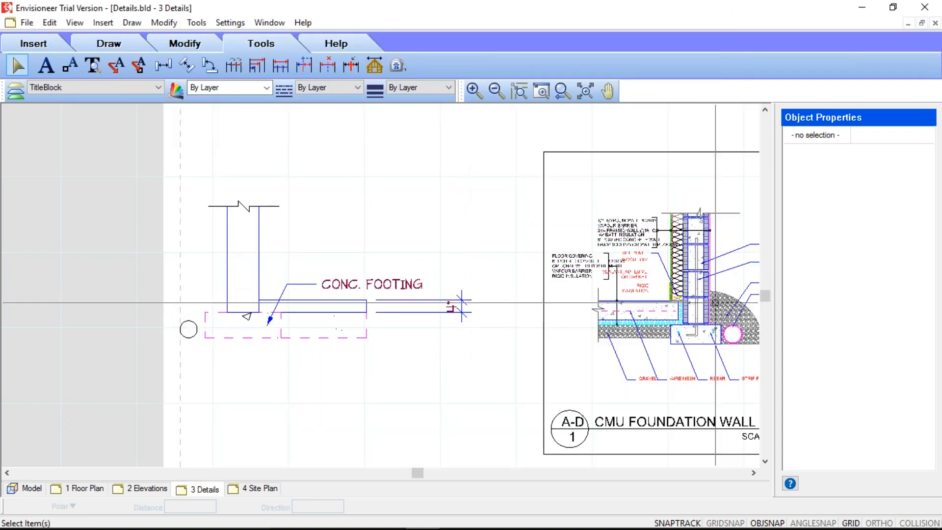
# - Open the imported CMU foundation wall detail's block definition for editing
pyautogui.scroll(-4, 715, 303)
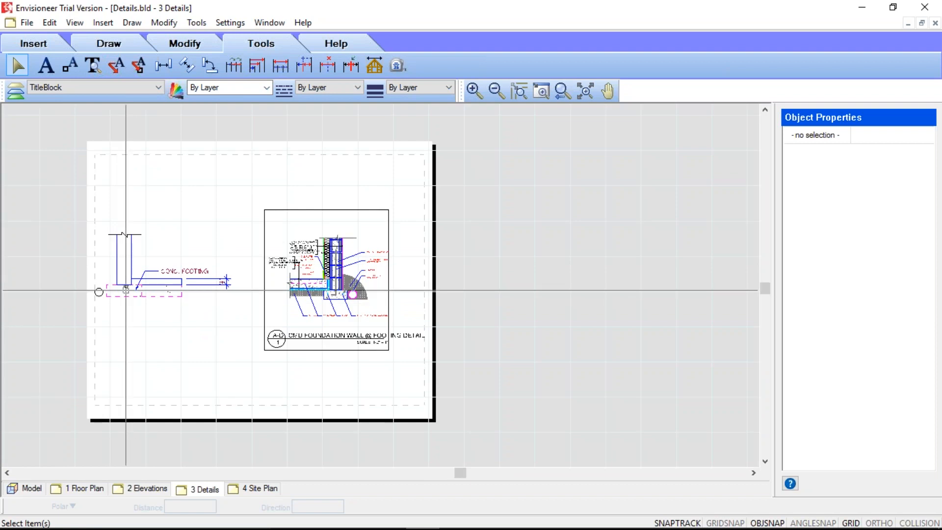
pyautogui.click(296, 209)
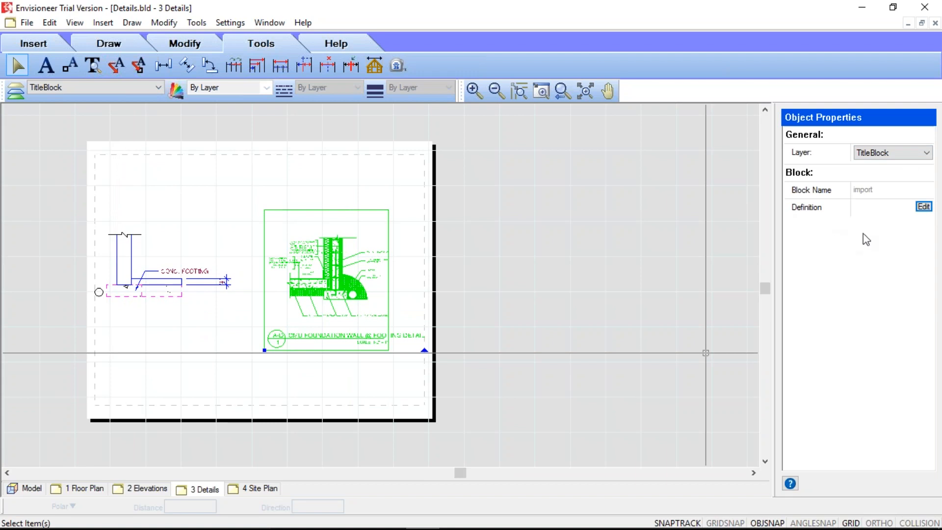
pyautogui.click(923, 207)
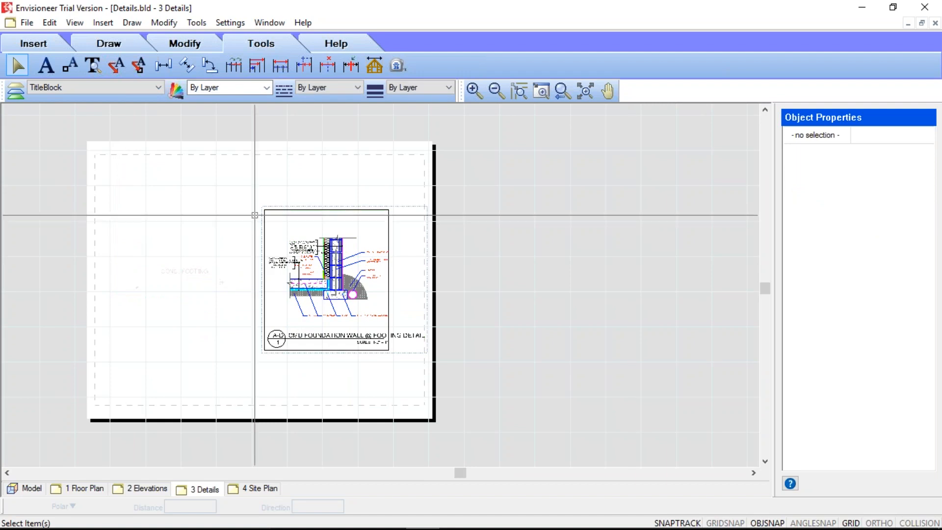
pyautogui.scroll(1, 305, 338)
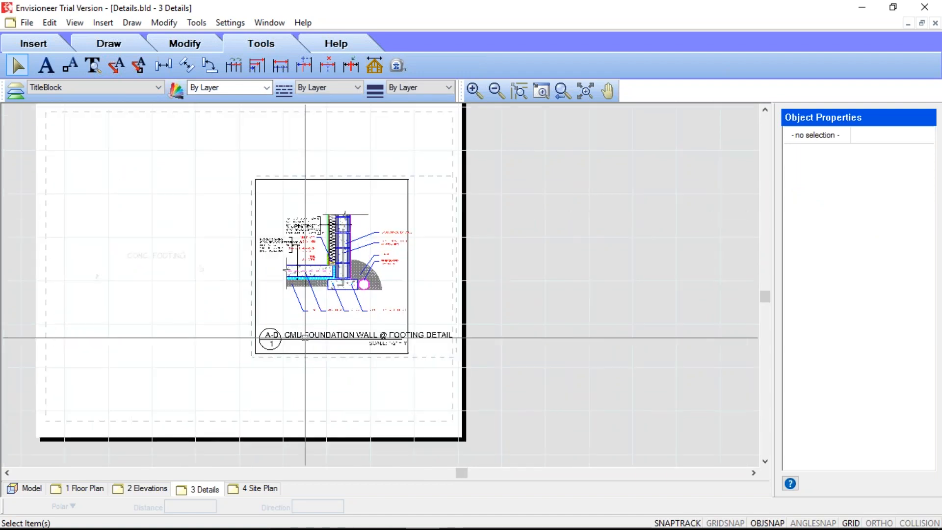
pyautogui.scroll(2, 305, 337)
# - Change the CMU foundation wall note beside the wall to read 8" CMU FOUNDATION WALL
pyautogui.click(378, 201)
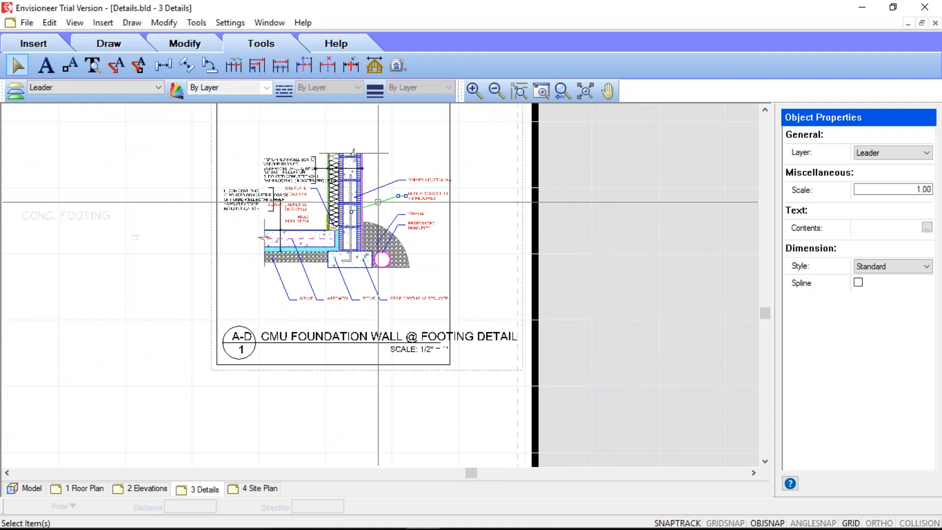
pyautogui.click(426, 186)
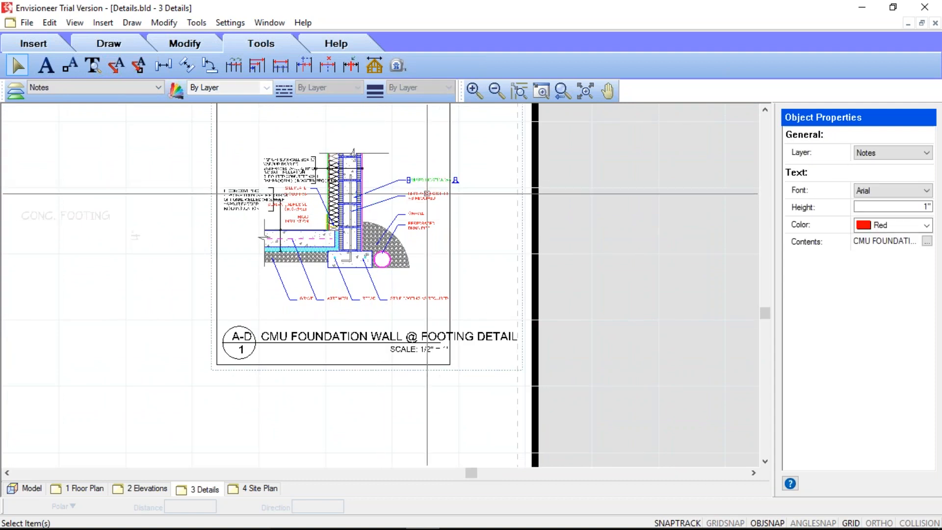
pyautogui.doubleClick(426, 194)
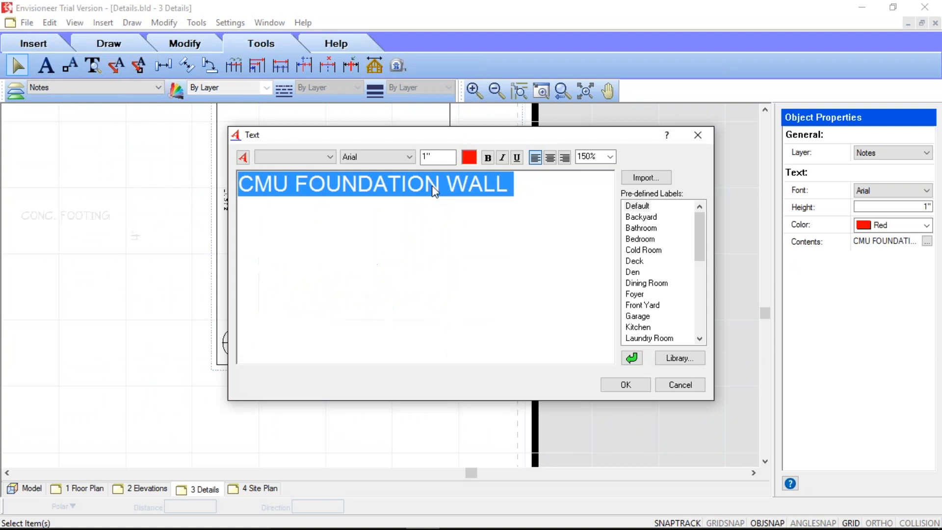
pyautogui.click(240, 188)
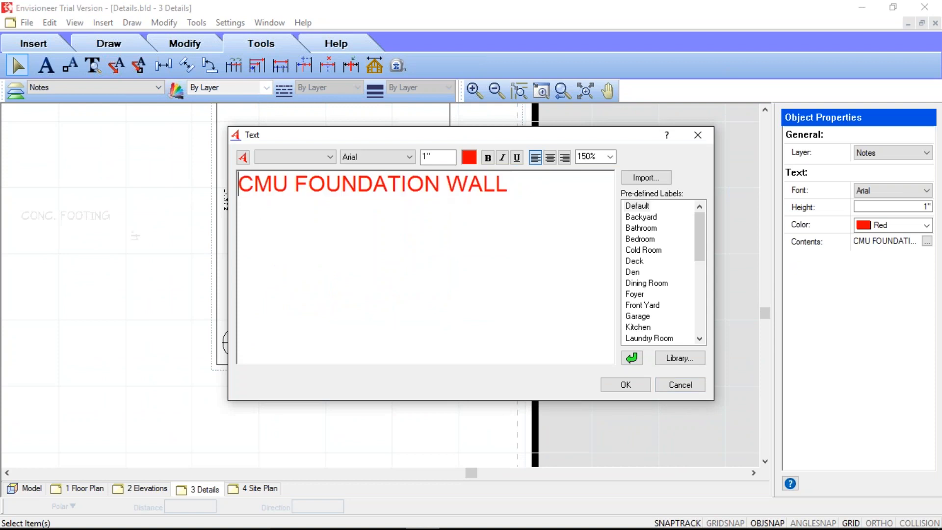
pyautogui.write('8"')
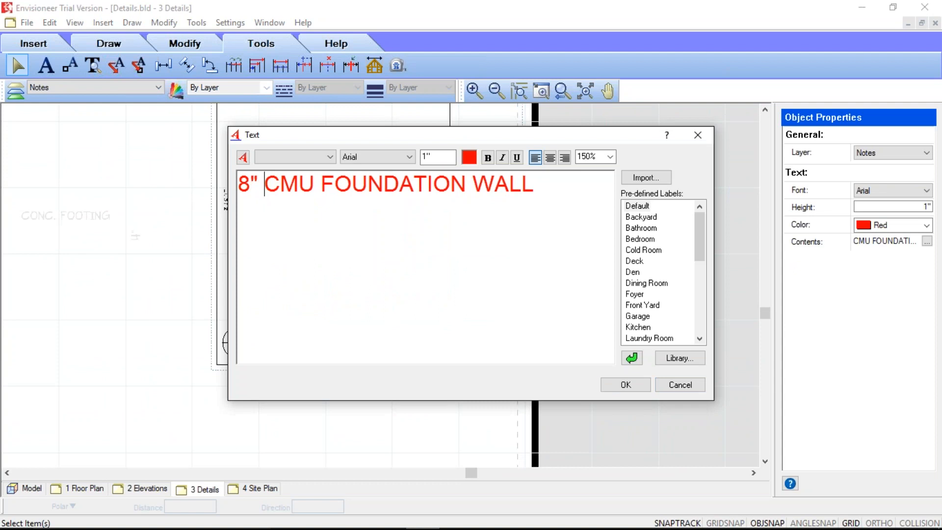
pyautogui.click(626, 385)
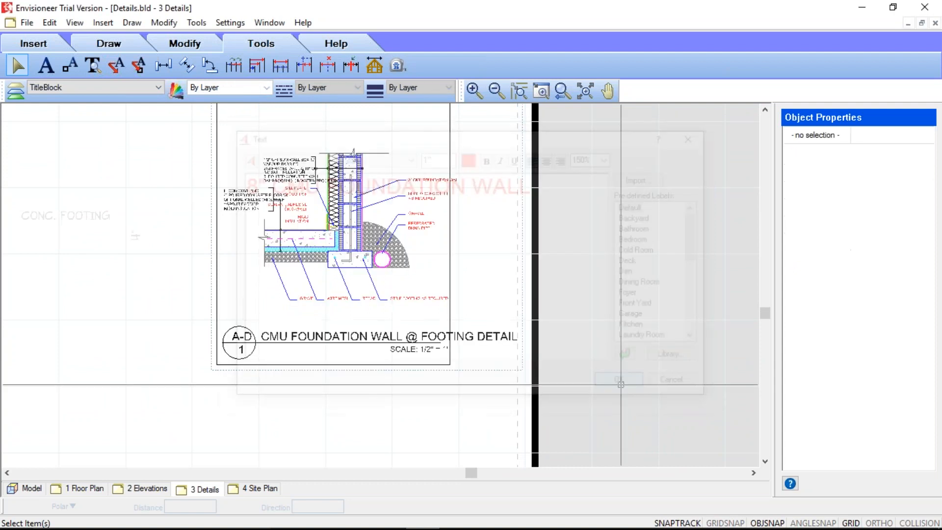
pyautogui.scroll(5, 432, 180)
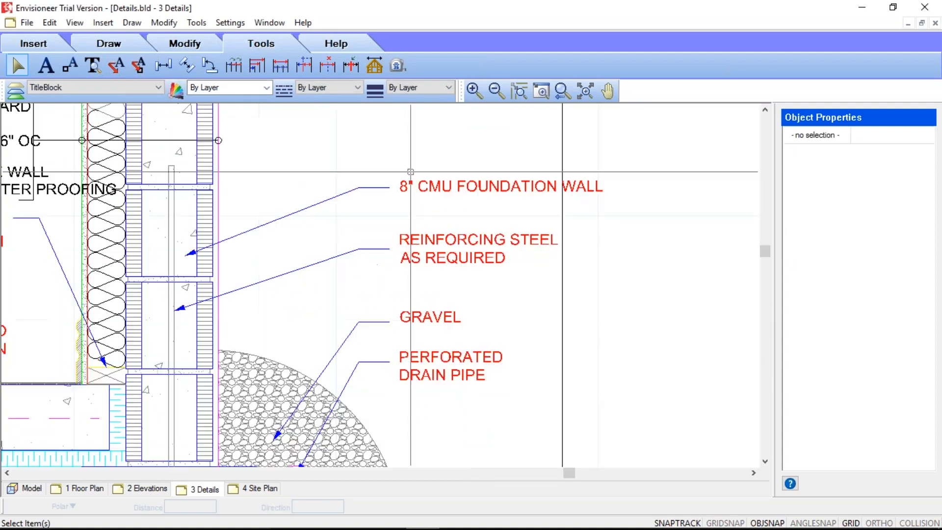
pyautogui.scroll(-2, 387, 194)
pyautogui.scroll(-2, 388, 224)
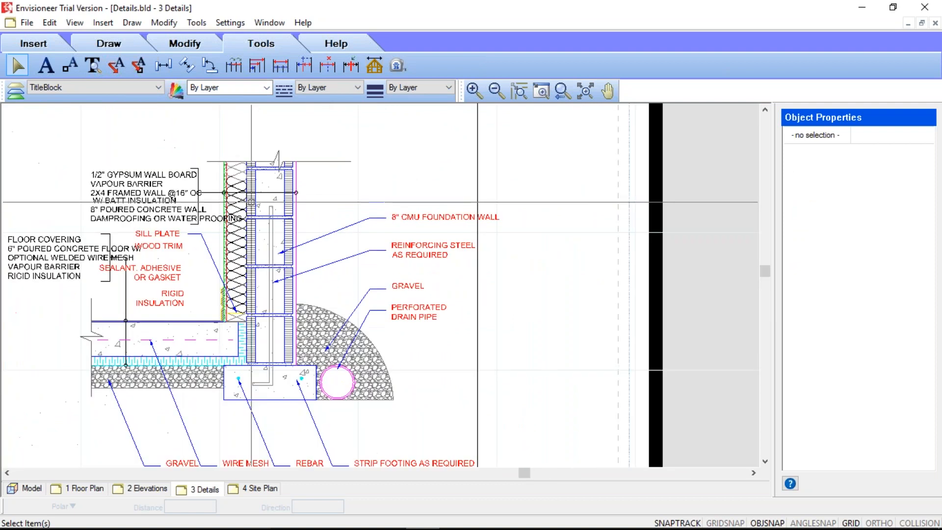
pyautogui.moveTo(300, 299); pyautogui.dragTo(396, 259, button='middle')
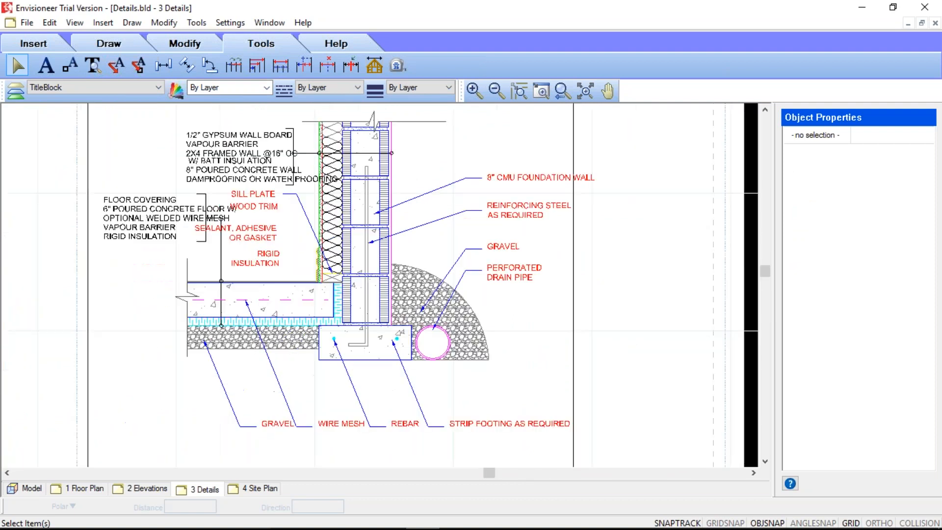
pyautogui.scroll(-2, 396, 259)
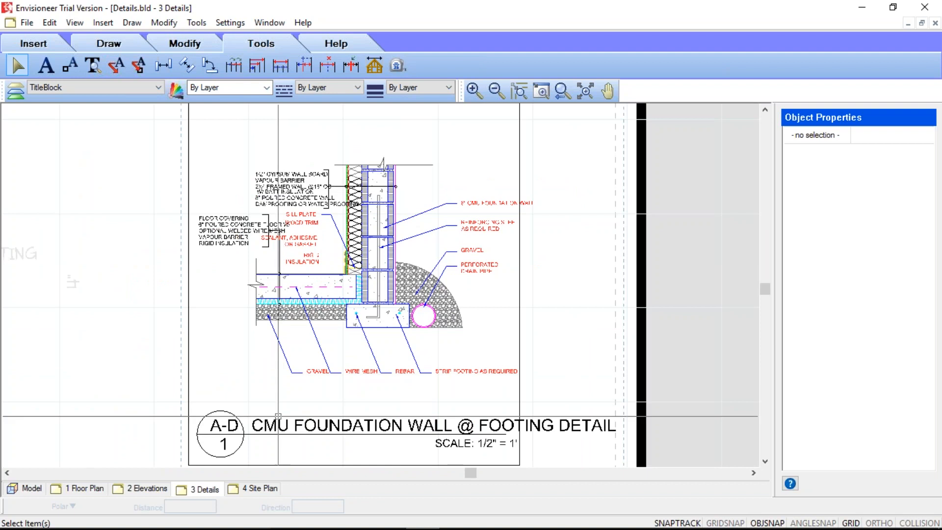
pyautogui.click(278, 288)
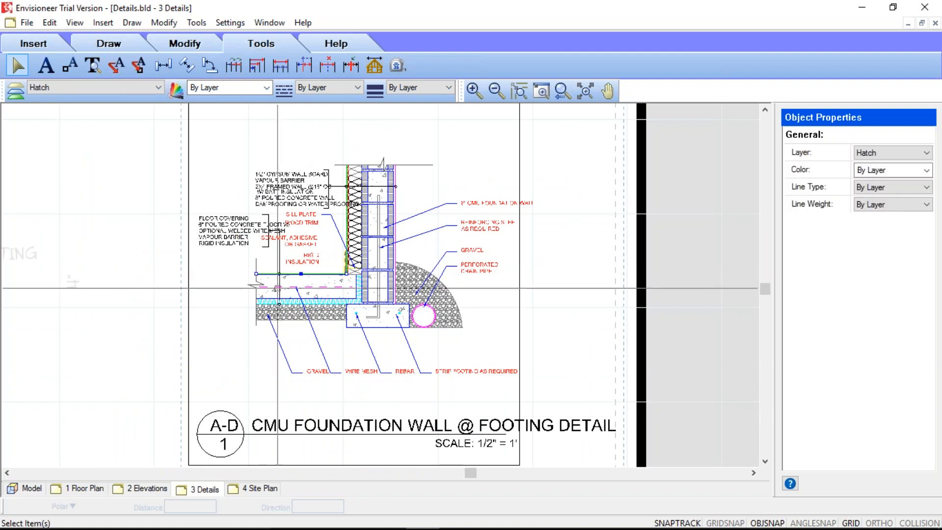
pyautogui.click(278, 288)
pyautogui.click(174, 313)
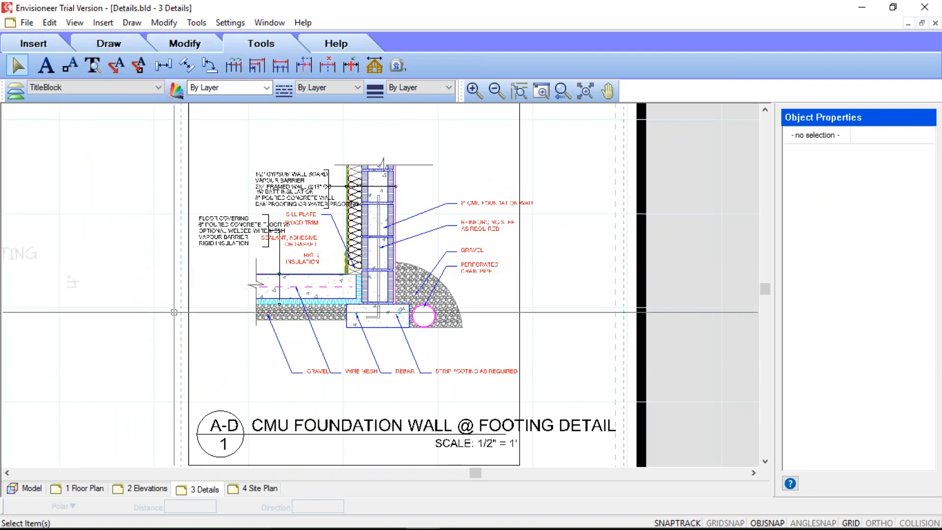
# - Move the right border line of the CMU detail's frame outward until it clears the end of the title text
pyautogui.scroll(-2, 174, 313)
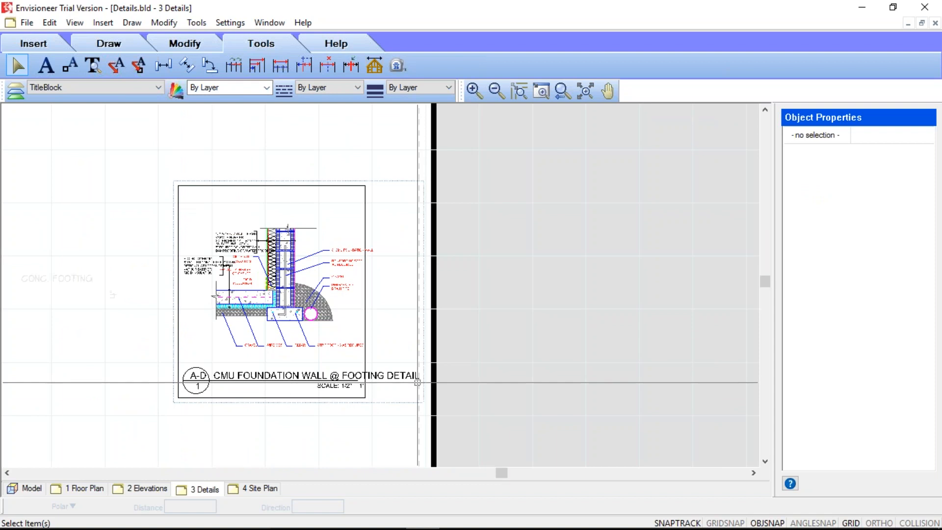
pyautogui.click(363, 356)
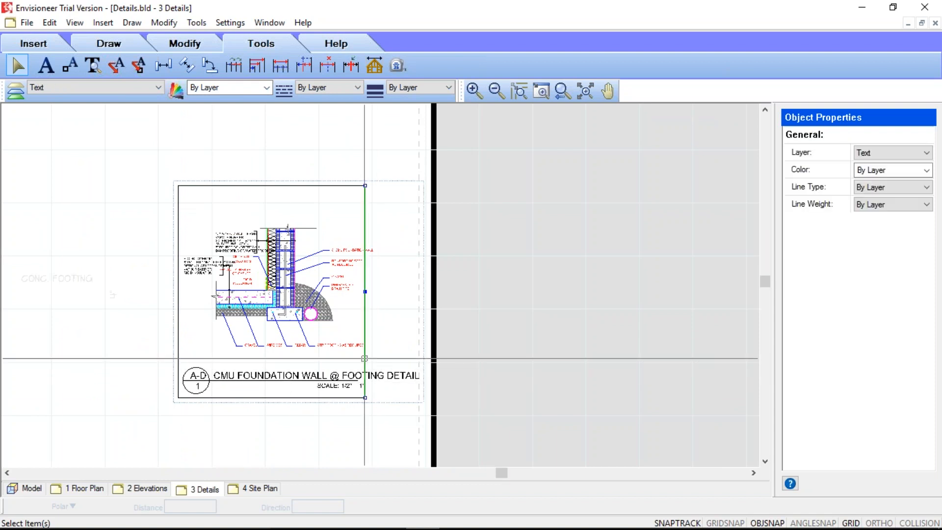
pyautogui.moveTo(367, 293); pyautogui.dragTo(416, 289)
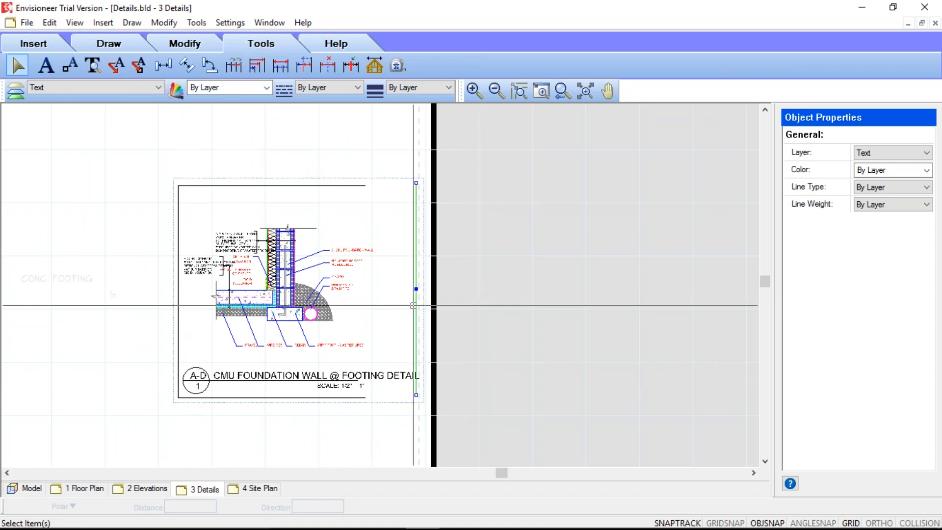
pyautogui.press('Right')
pyautogui.press('Right')
pyautogui.press('Right')
pyautogui.press('Right')
pyautogui.press('Right')
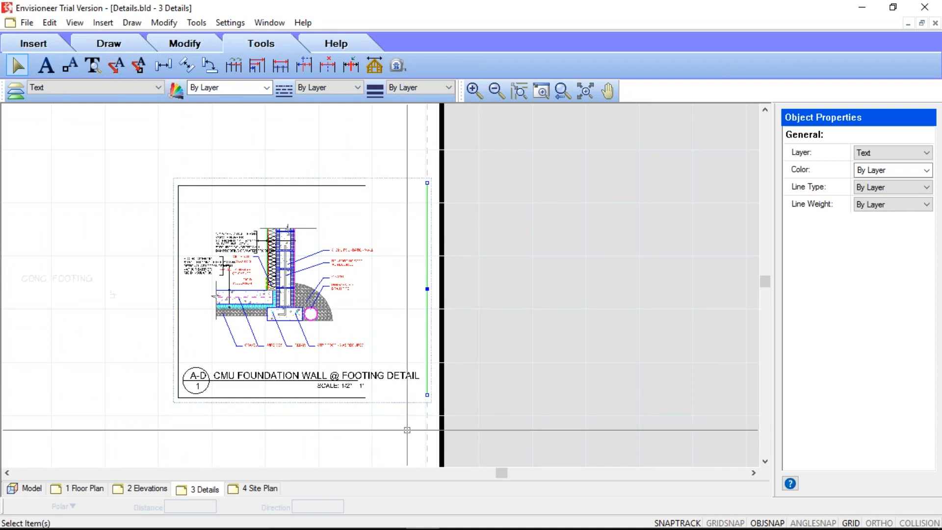
# - Fillet the top and bottom frame lines to the moved right border line to close the frame, and finish editing the block
pyautogui.click(184, 44)
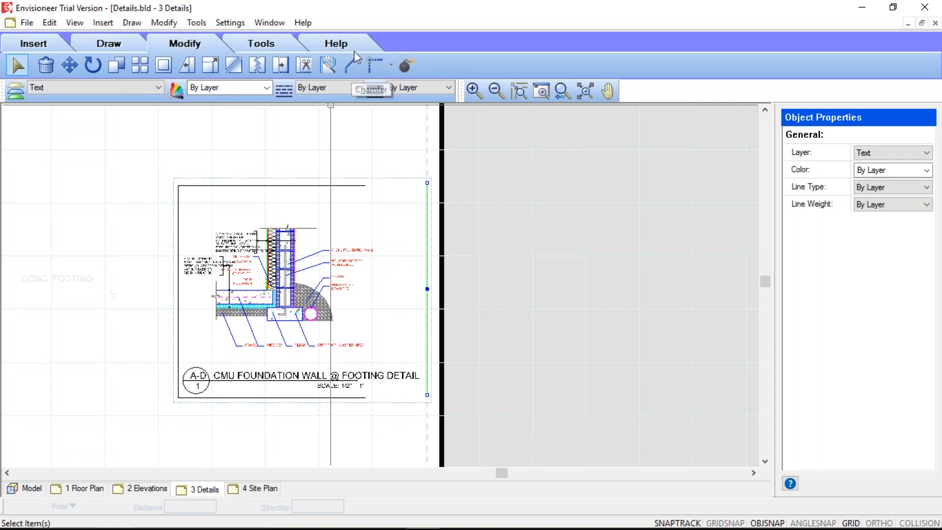
pyautogui.click(377, 63)
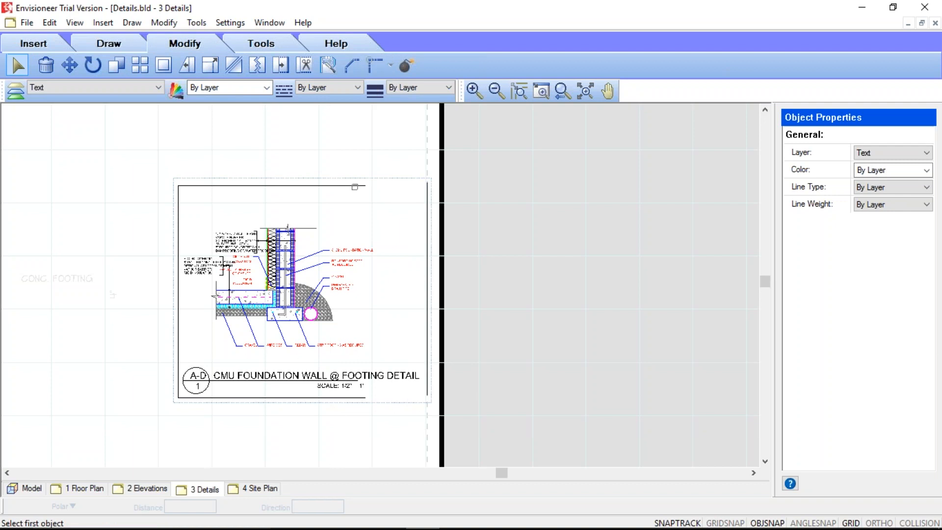
pyautogui.click(355, 187)
pyautogui.click(426, 197)
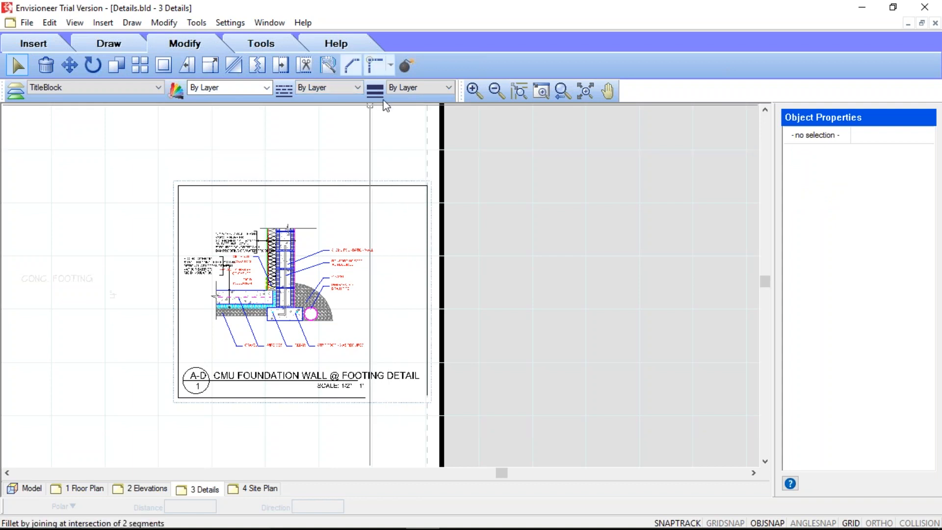
pyautogui.click(376, 68)
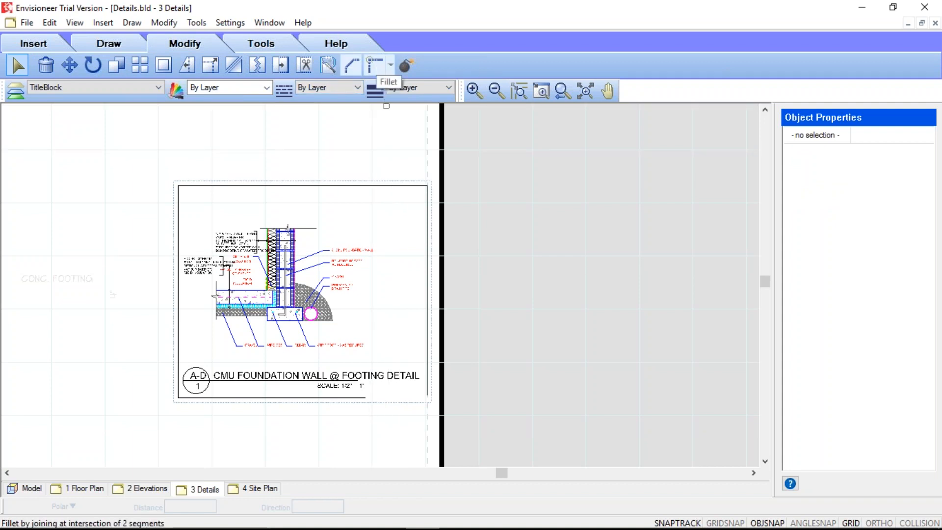
pyautogui.click(426, 382)
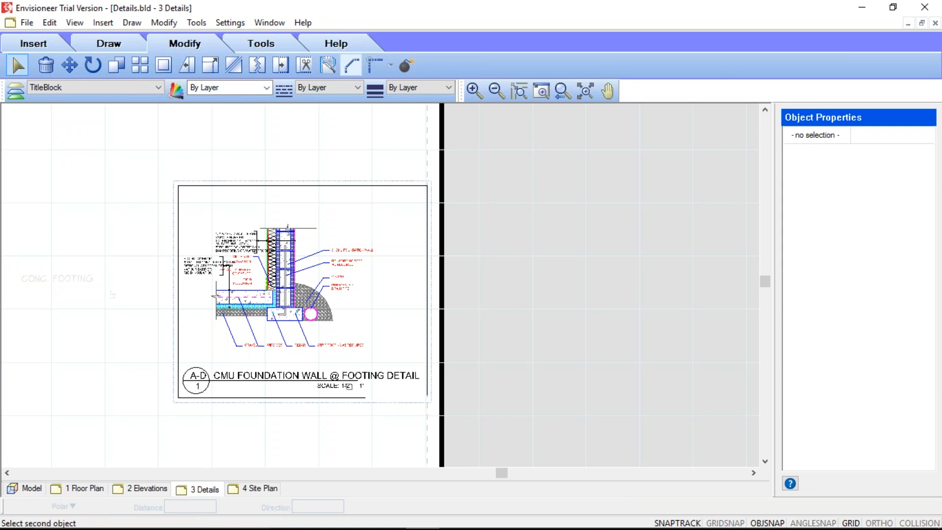
pyautogui.click(354, 397)
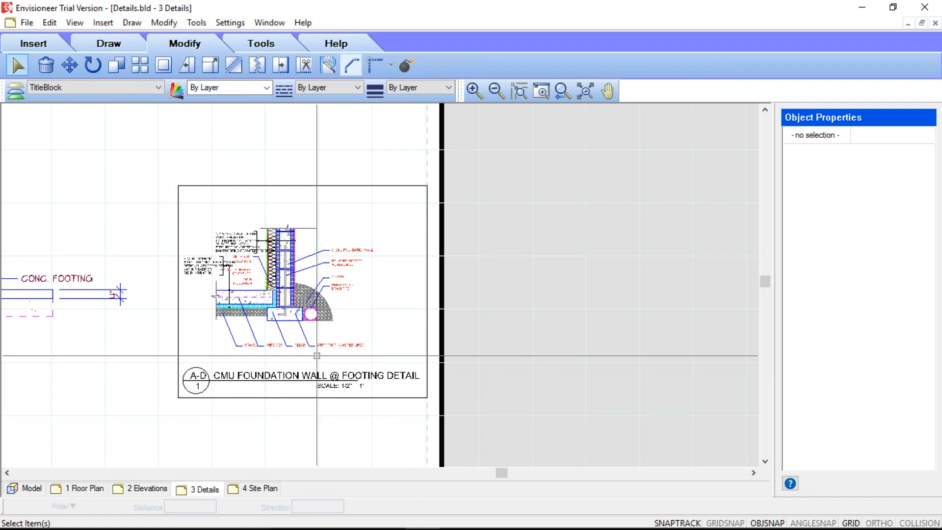
pyautogui.click(329, 187)
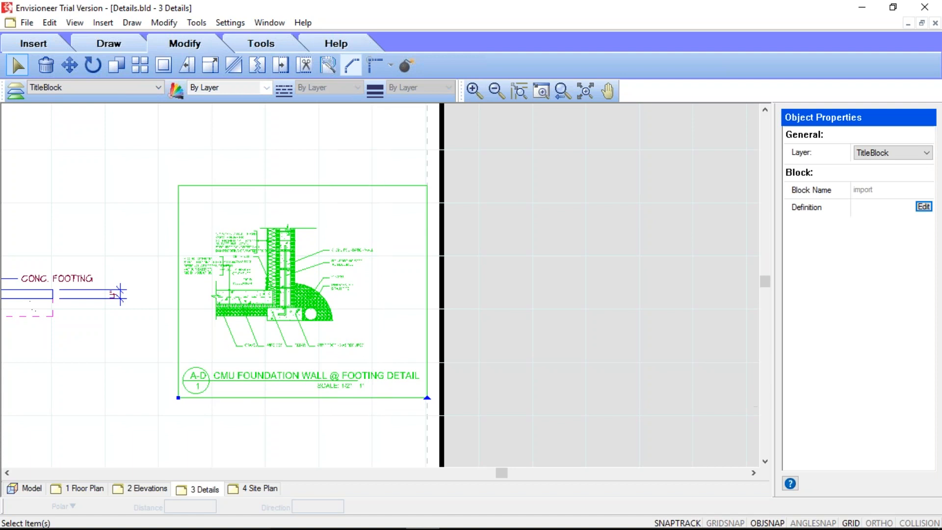
pyautogui.click(572, 340)
pyautogui.scroll(-2, 571, 340)
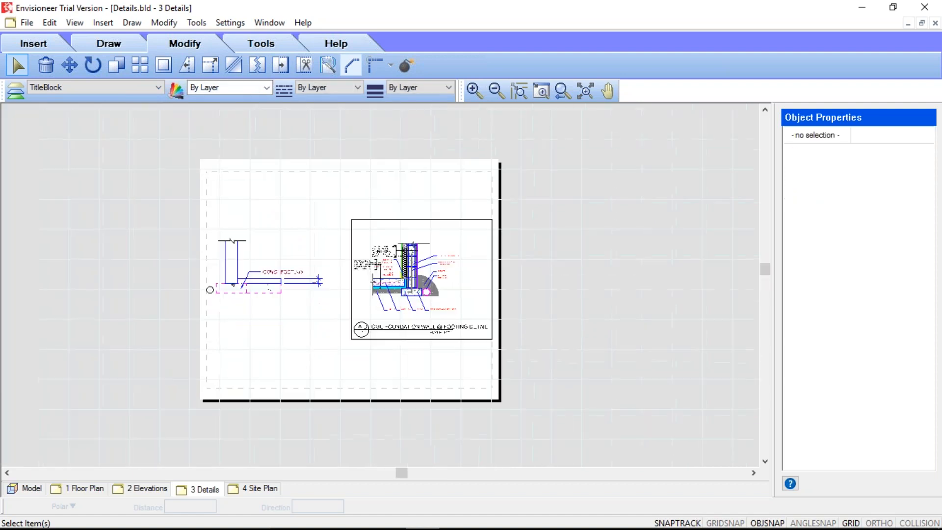
# - Start inserting a Section1 view on the Details sheet and zoom its preview to the floor and wall junction right of the stairs
pyautogui.click(33, 44)
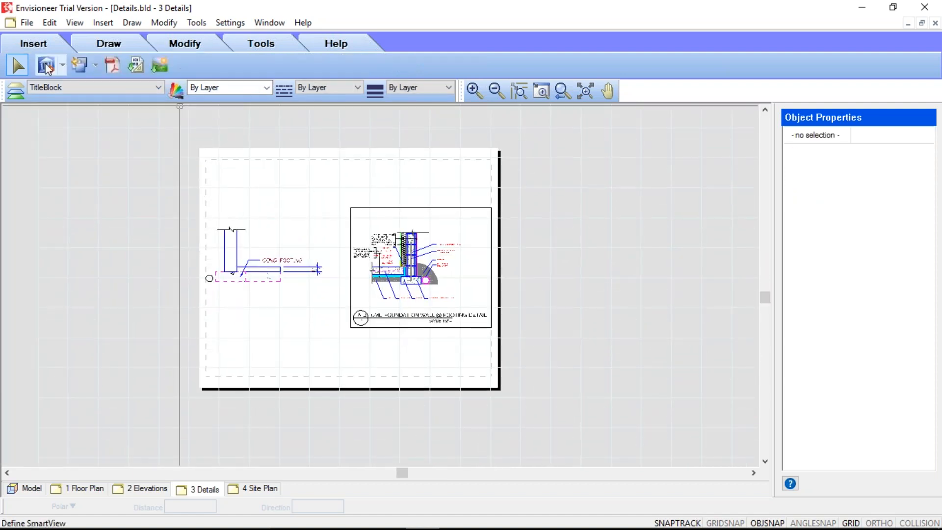
pyautogui.click(46, 64)
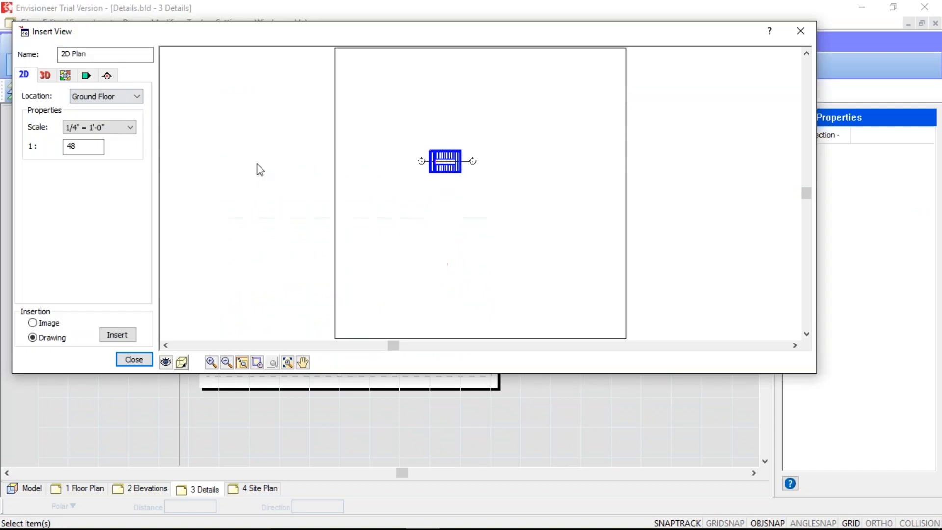
pyautogui.click(106, 76)
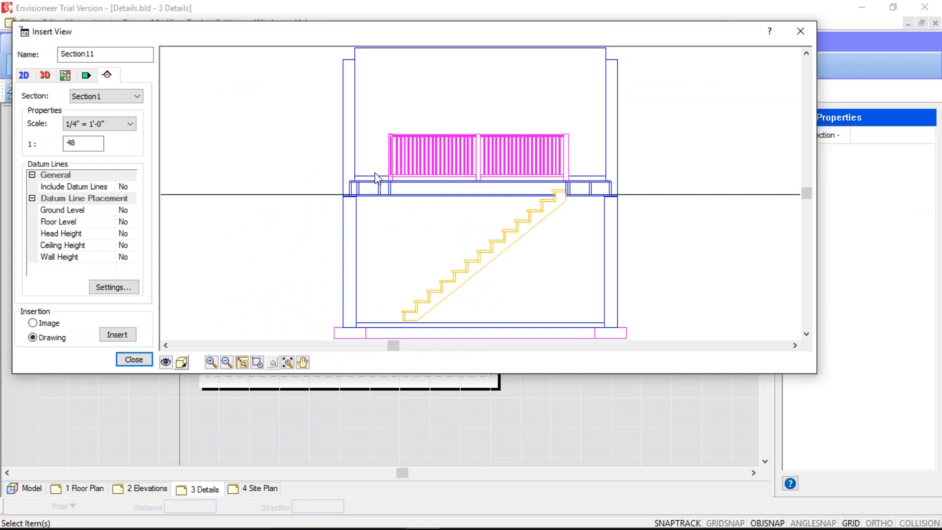
pyautogui.click(257, 363)
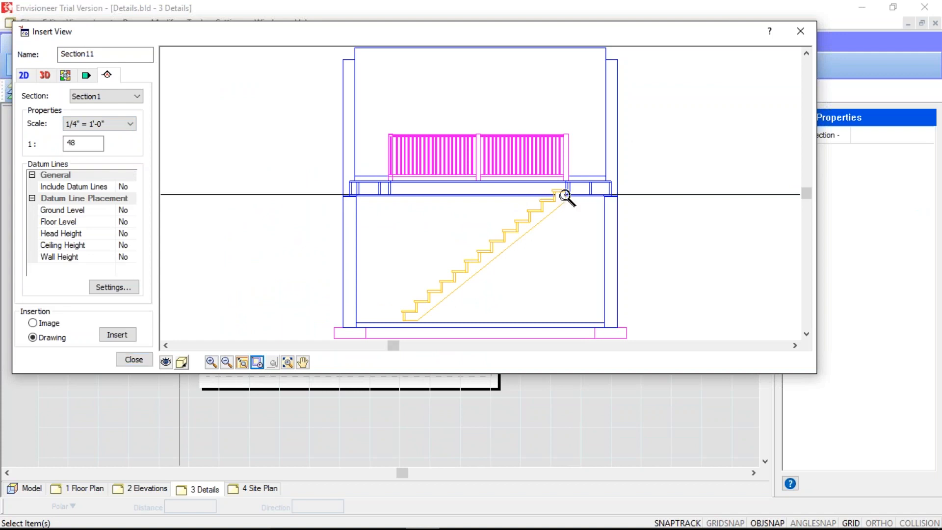
pyautogui.moveTo(636, 104); pyautogui.dragTo(542, 211)
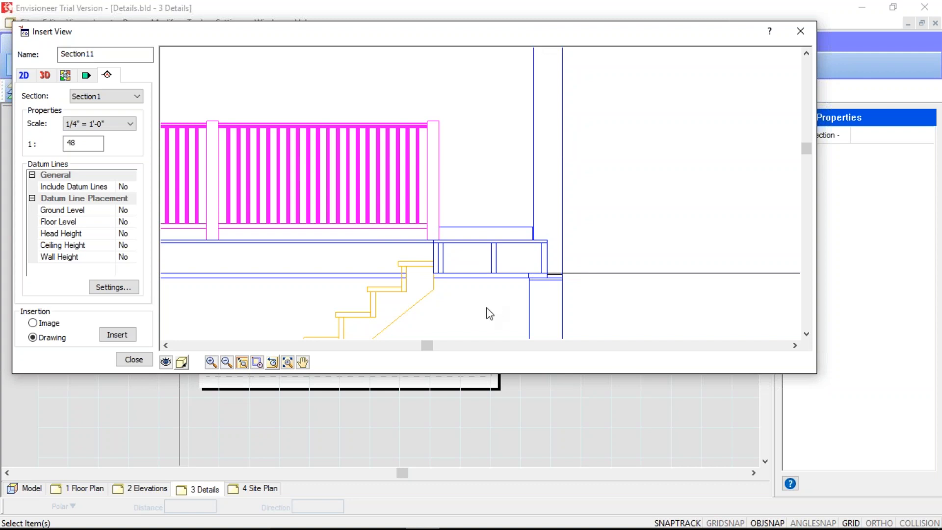
# - Turn on wall framing in the section's view filter, then unlock roof framing and turn on its display too
pyautogui.click(166, 362)
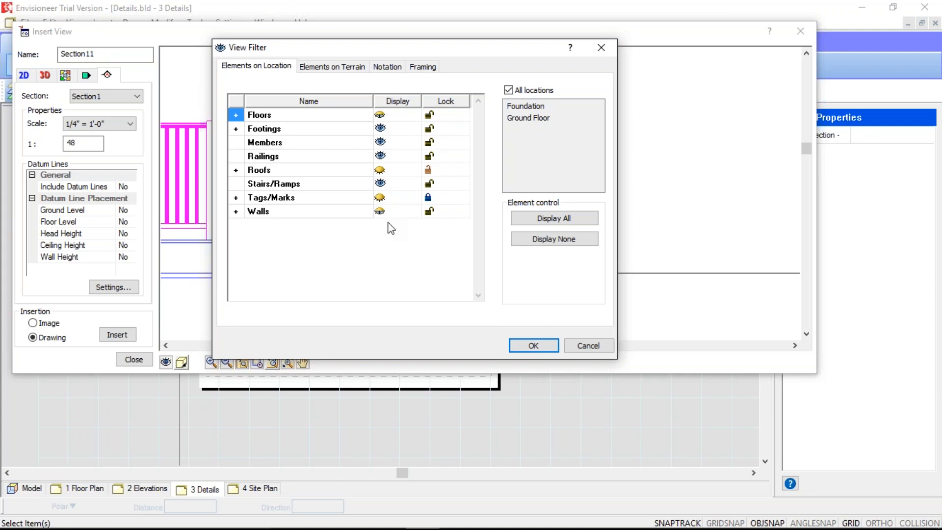
pyautogui.click(236, 211)
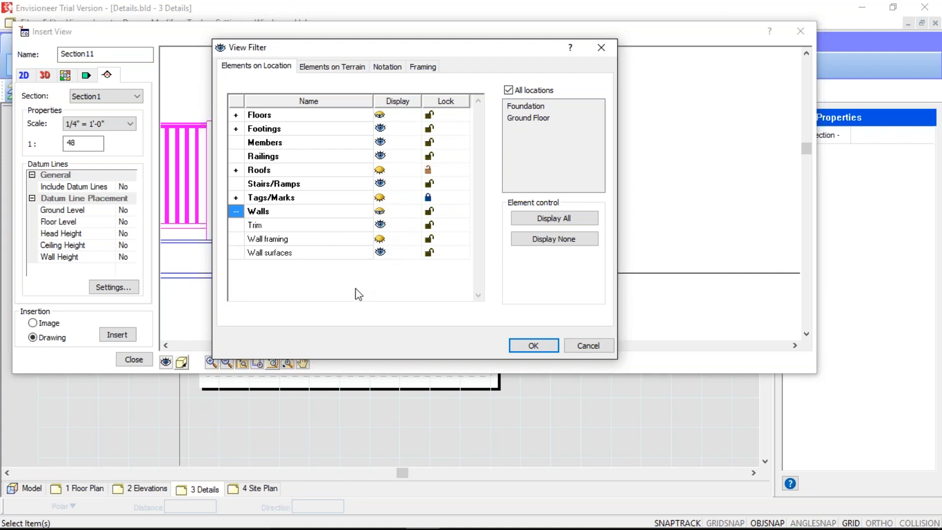
pyautogui.click(381, 239)
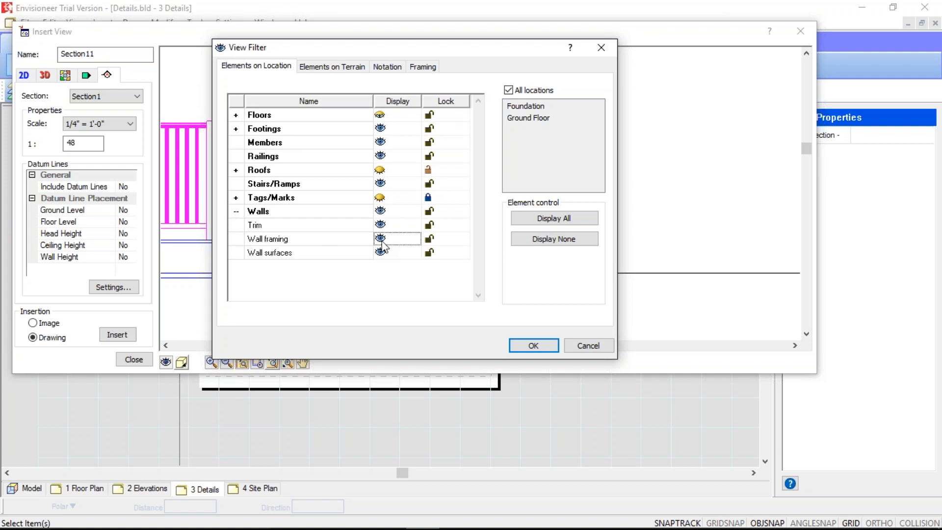
pyautogui.click(380, 169)
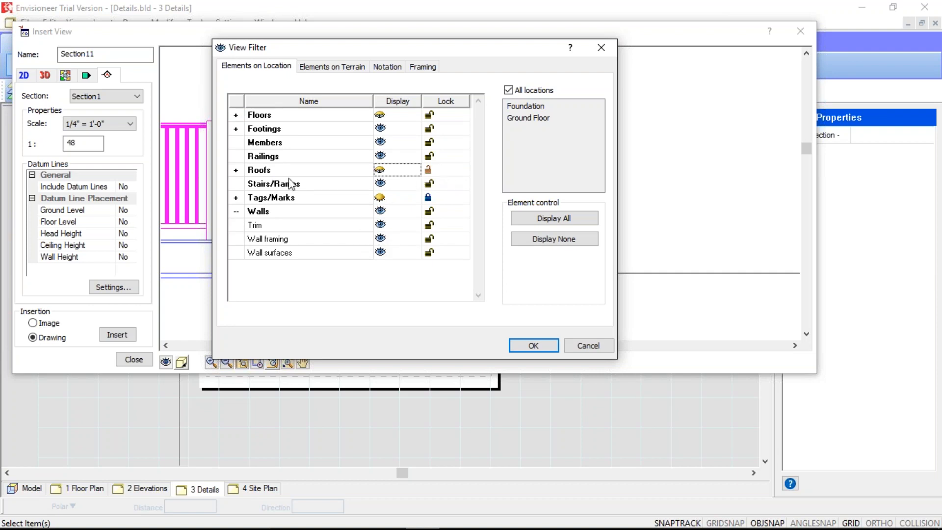
pyautogui.click(235, 170)
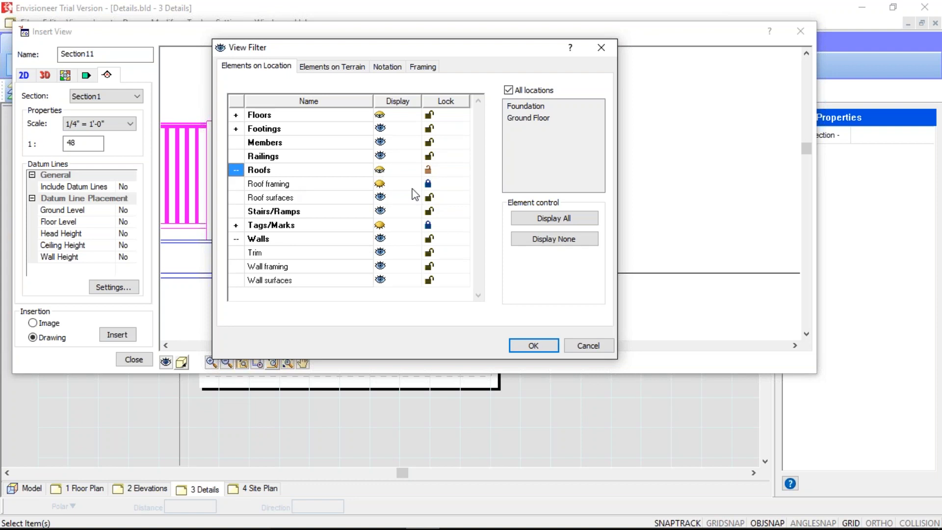
pyautogui.click(428, 187)
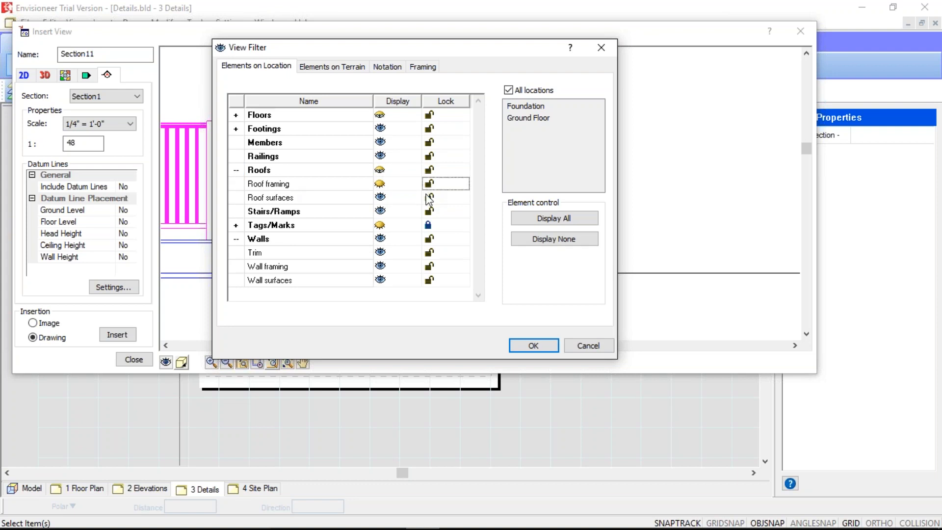
pyautogui.click(381, 185)
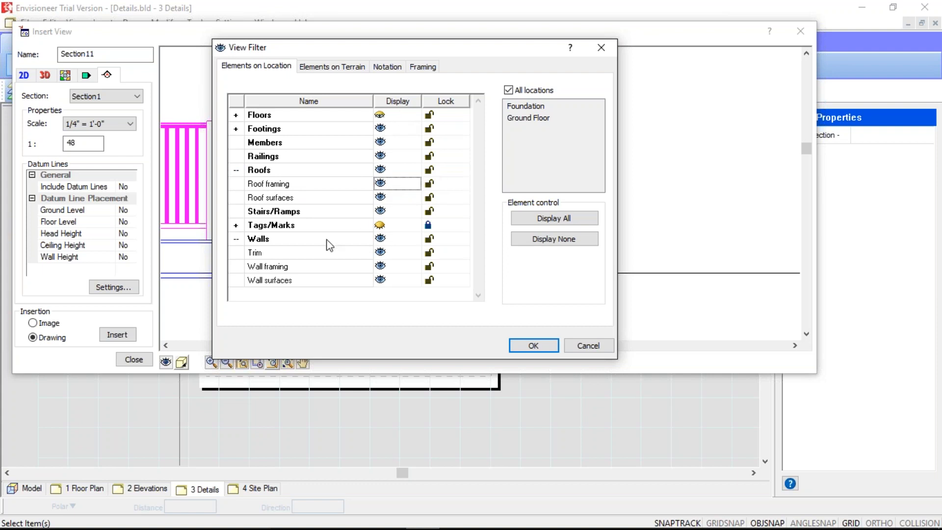
# - Hide the terrain in the section's view filter and apply the filter changes
pyautogui.click(349, 68)
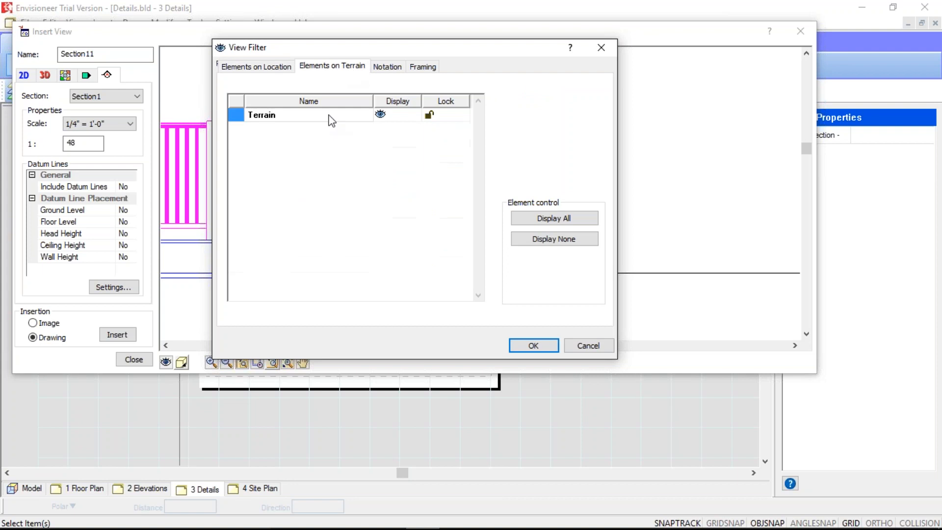
pyautogui.click(380, 115)
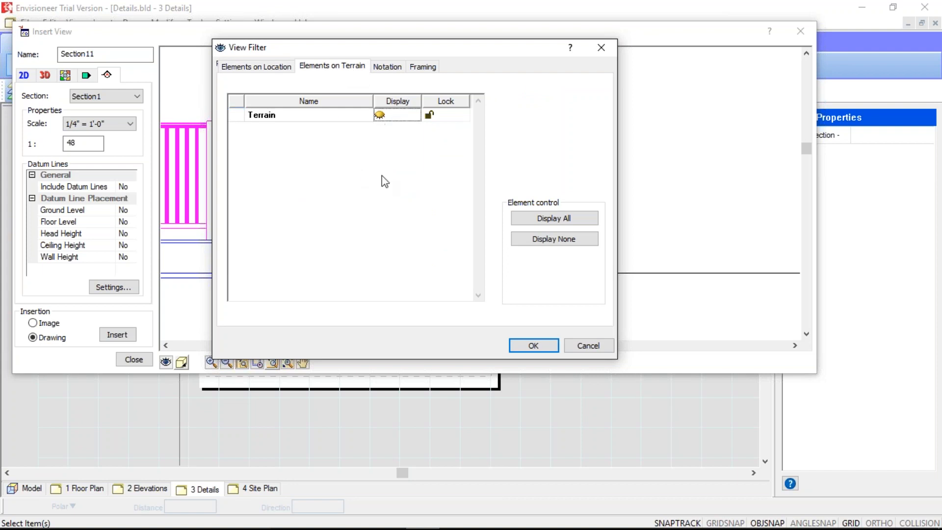
pyautogui.click(538, 345)
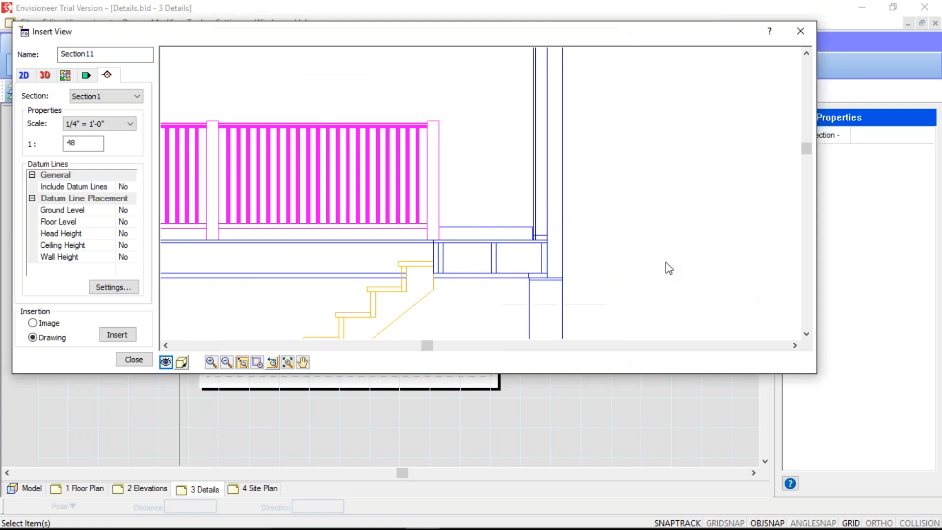
# - Set the section scale to 1/2" = 1'-0" and insert it as a drawing to the right of the CMU foundation wall detail
pyautogui.moveTo(666, 262); pyautogui.dragTo(596, 247, button='middle')
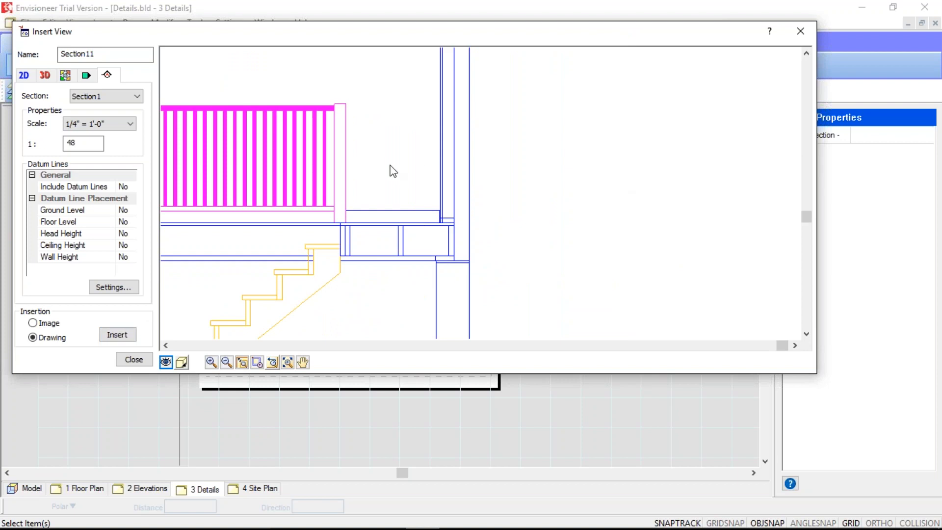
pyautogui.click(131, 124)
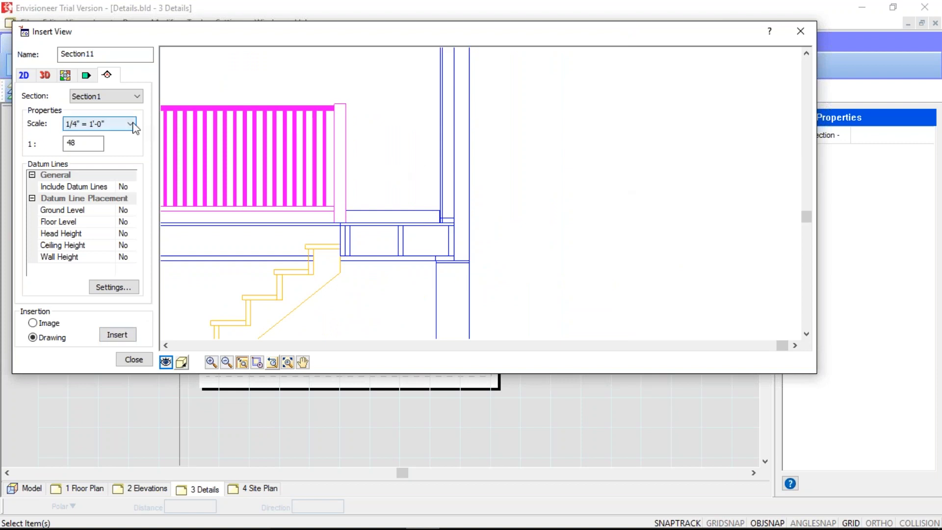
pyautogui.click(98, 190)
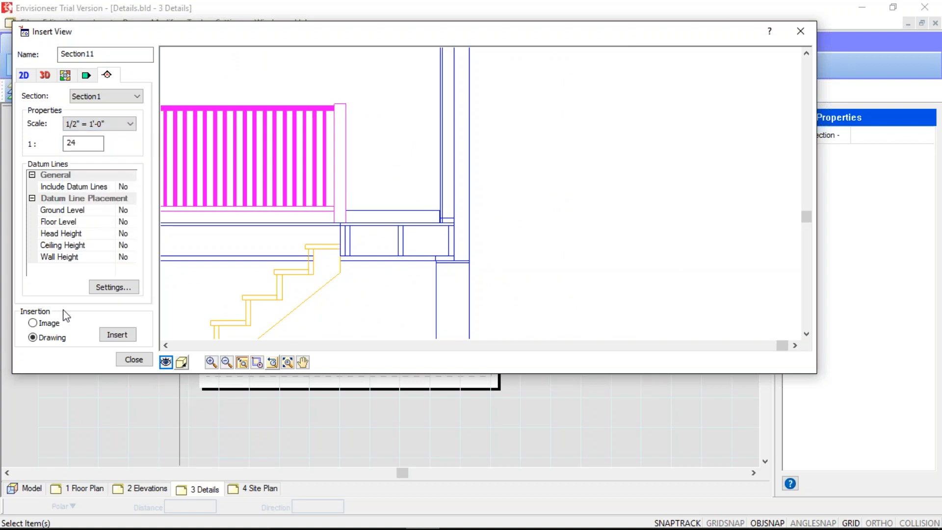
pyautogui.click(118, 335)
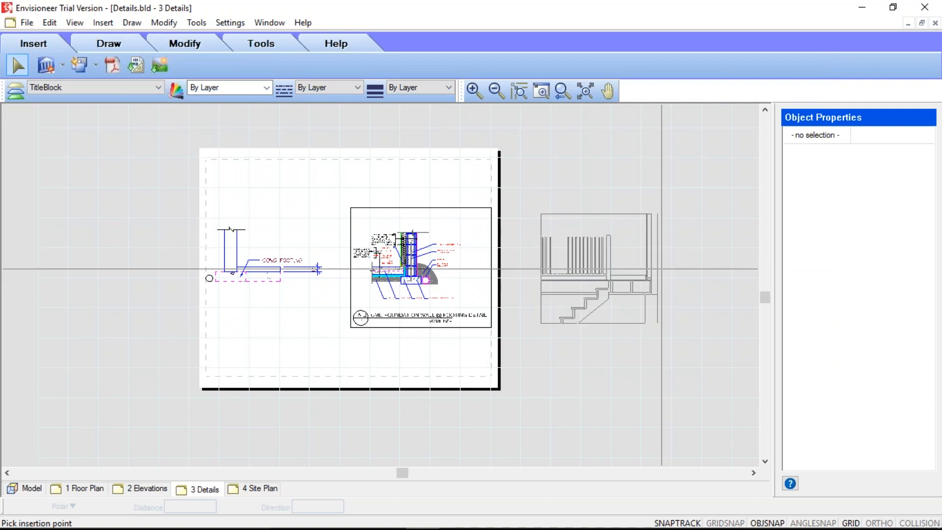
pyautogui.click(660, 269)
pyautogui.hscroll(5, 711, 330)
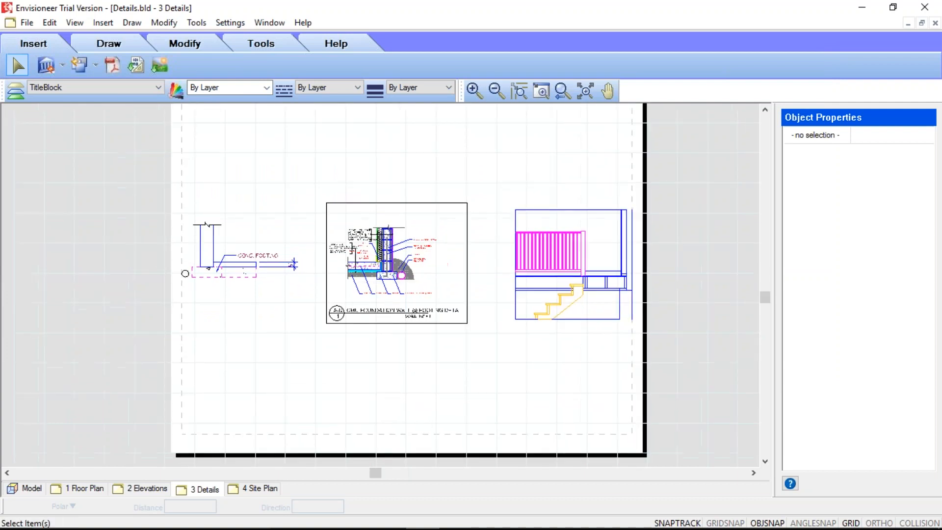
# - Examine the inserted section view, including its floor joists and the junction of floor and wall beside the stairs
pyautogui.scroll(3, 506, 257)
pyautogui.scroll(-1, 408, 227)
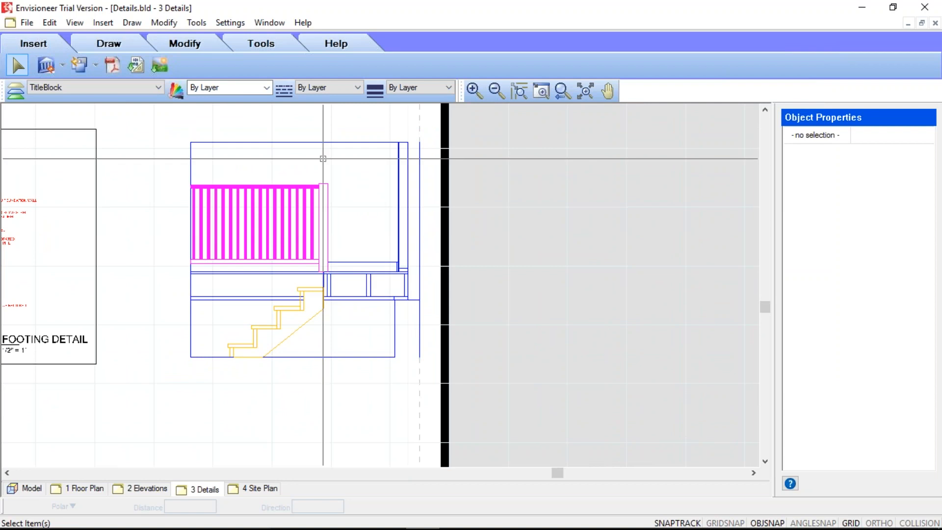
pyautogui.click(396, 275)
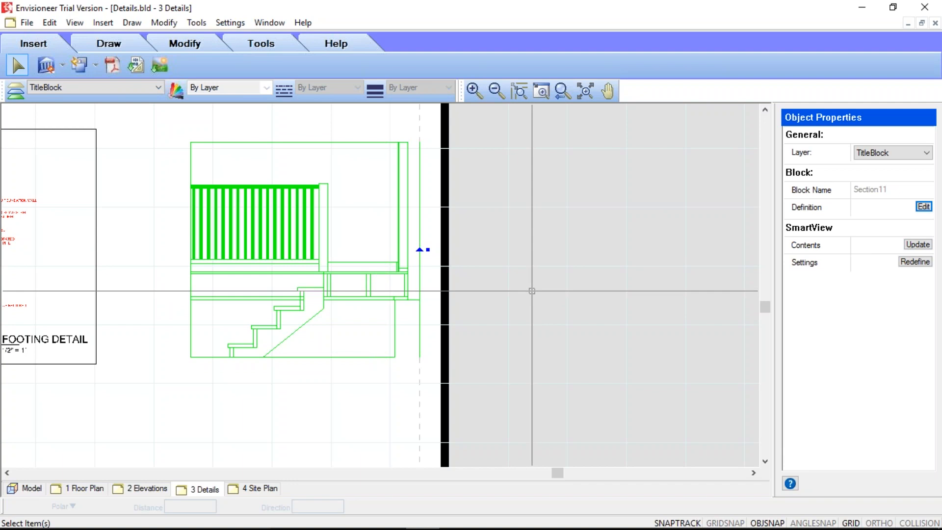
pyautogui.click(524, 294)
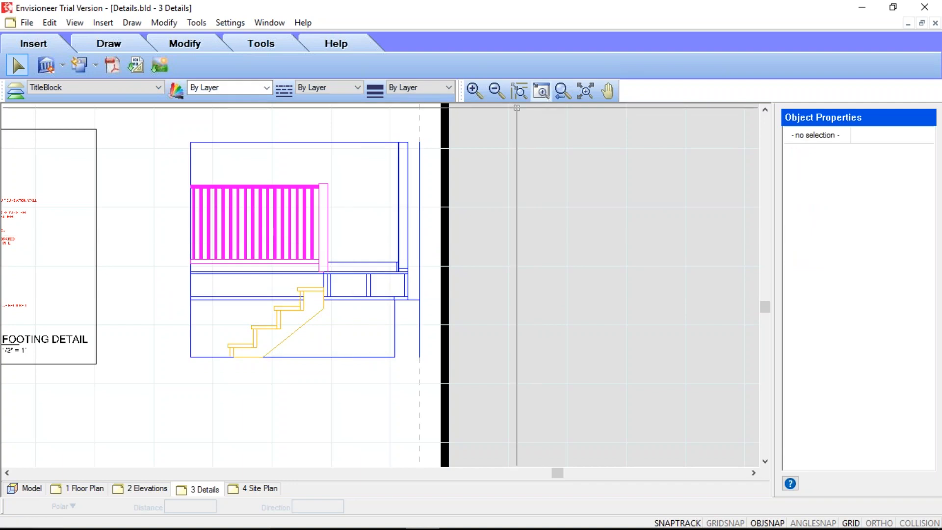
pyautogui.click(542, 93)
pyautogui.click(292, 332)
pyautogui.click(428, 249)
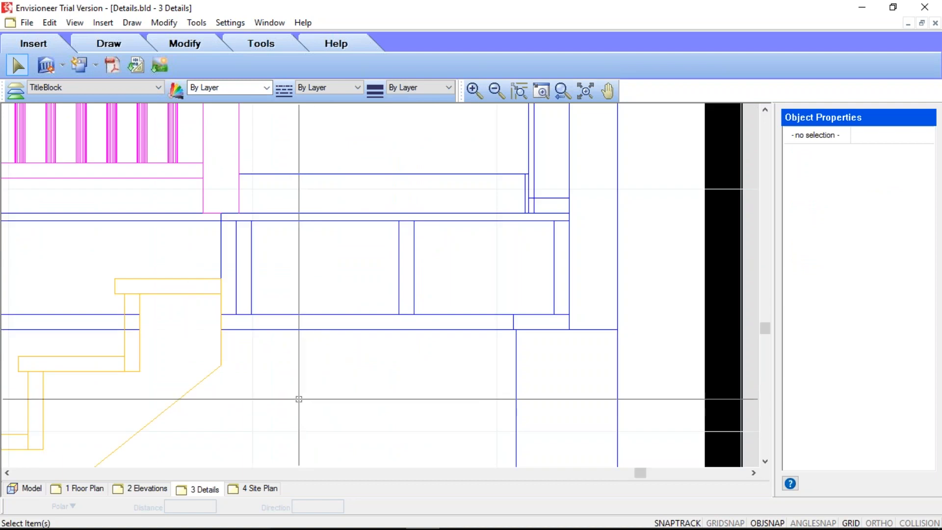
pyautogui.click(562, 91)
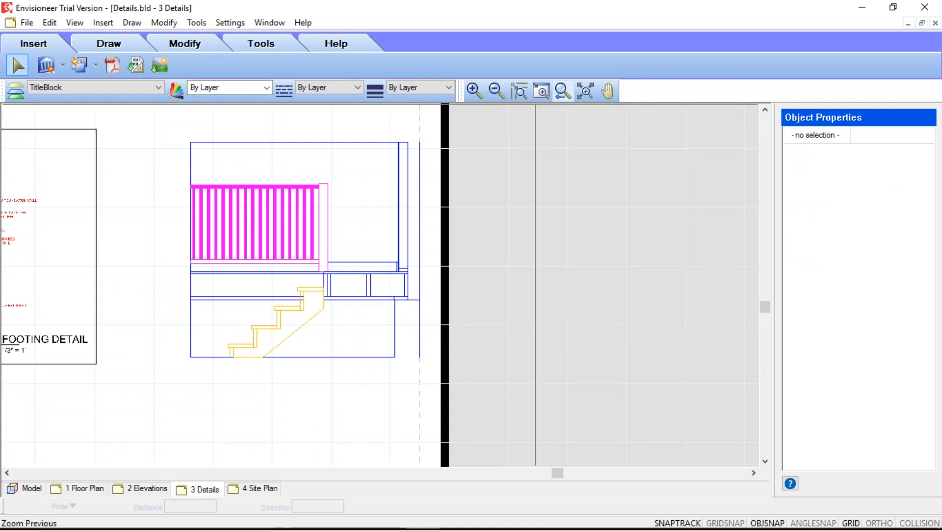
# - Fill the section's exterior wall cavity with Batt Insulation from the top of the bottom plate to the view's upper edge
pyautogui.scroll(3, 359, 143)
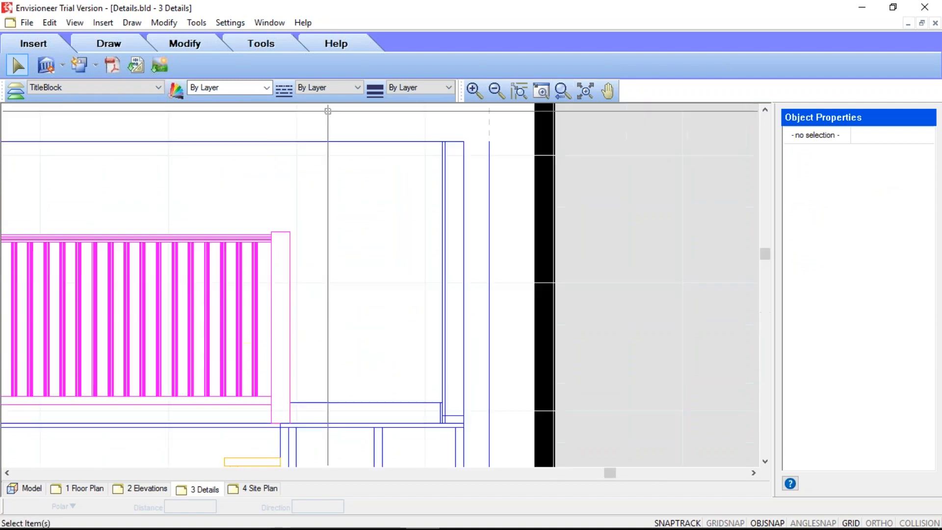
pyautogui.click(109, 44)
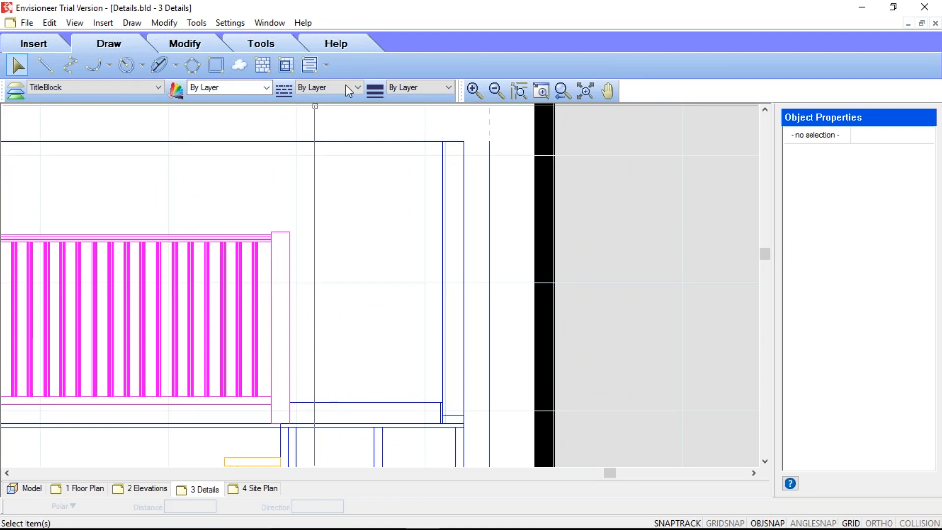
pyautogui.click(328, 64)
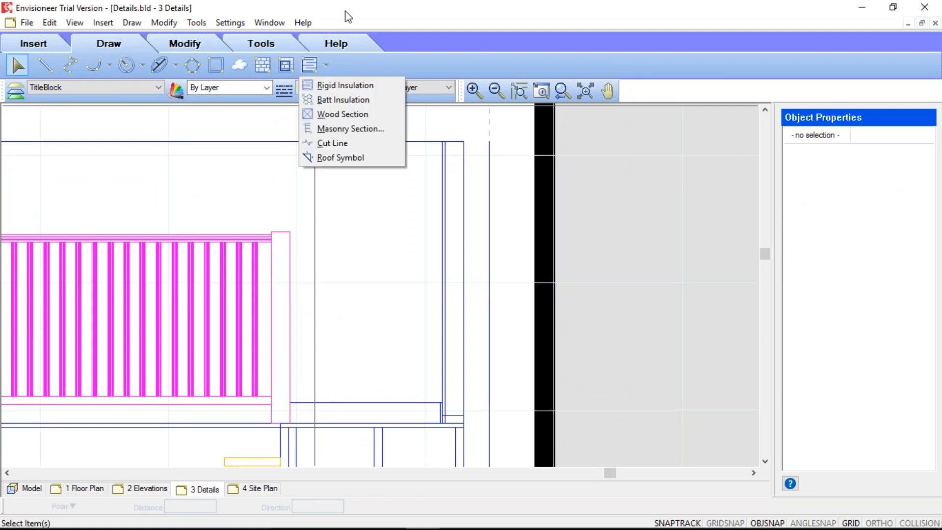
pyautogui.click(328, 104)
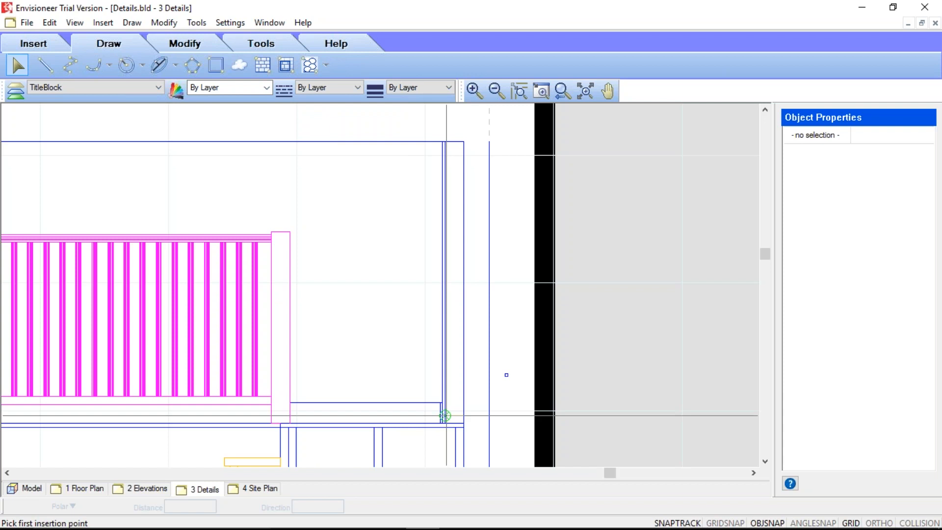
pyautogui.click(445, 415)
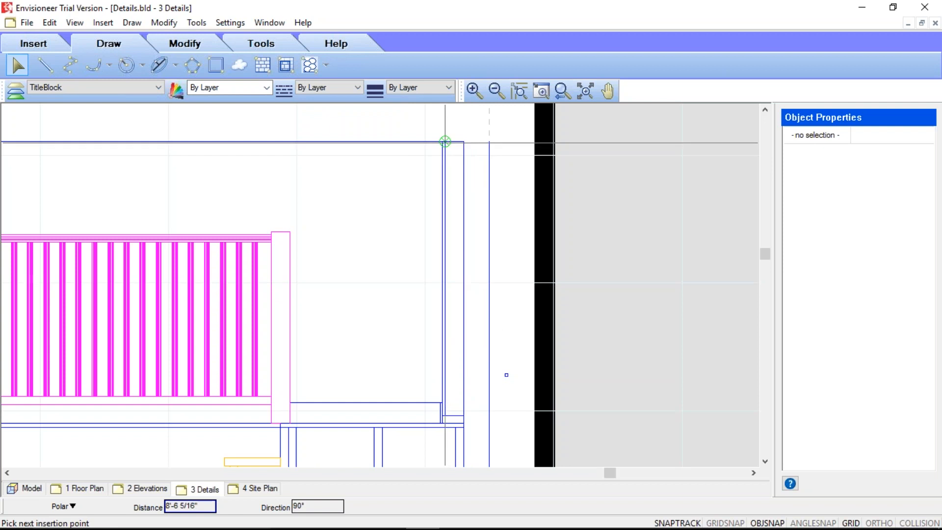
pyautogui.click(445, 142)
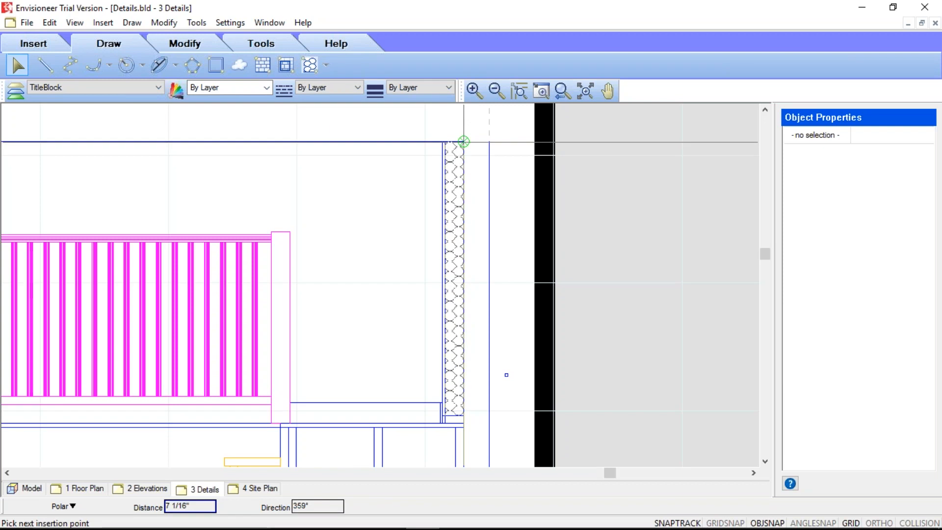
pyautogui.click(464, 142)
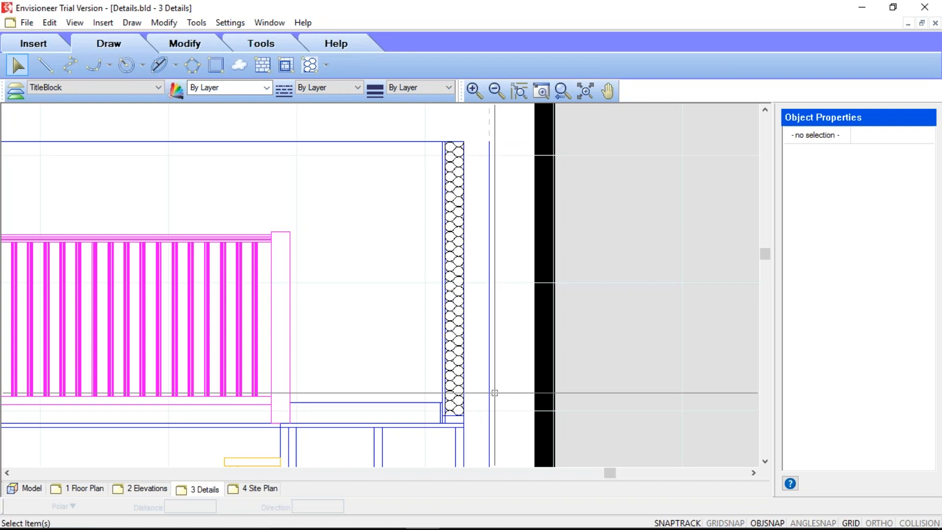
# - Draw a Wood Section symbol over the floor joist nearest the stairs, spanning the joist's height and width
pyautogui.scroll(-2, 498, 356)
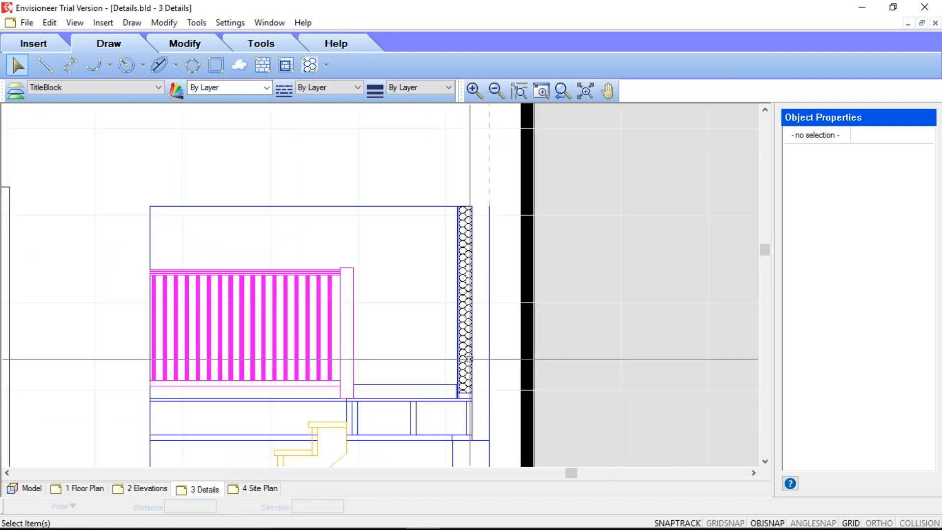
pyautogui.scroll(1, 468, 359)
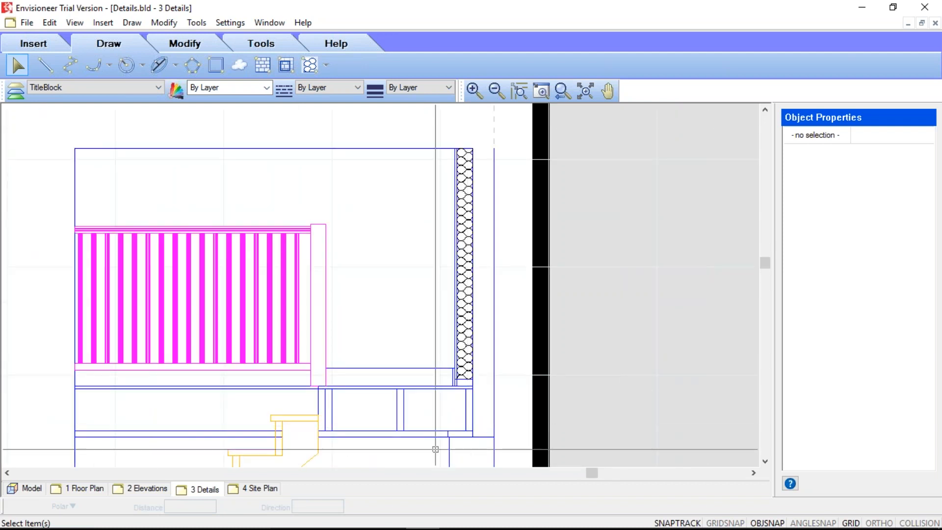
pyautogui.scroll(2, 397, 456)
pyautogui.scroll(2, 397, 456)
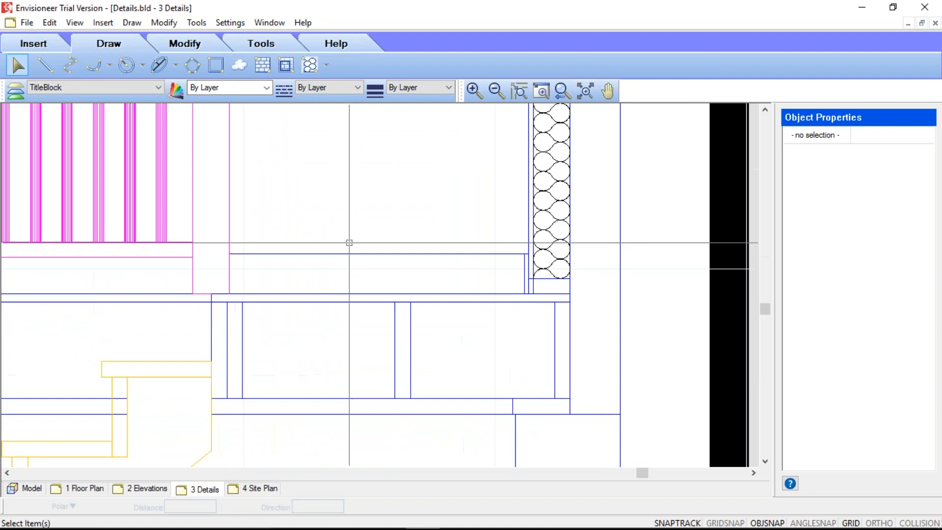
pyautogui.click(325, 64)
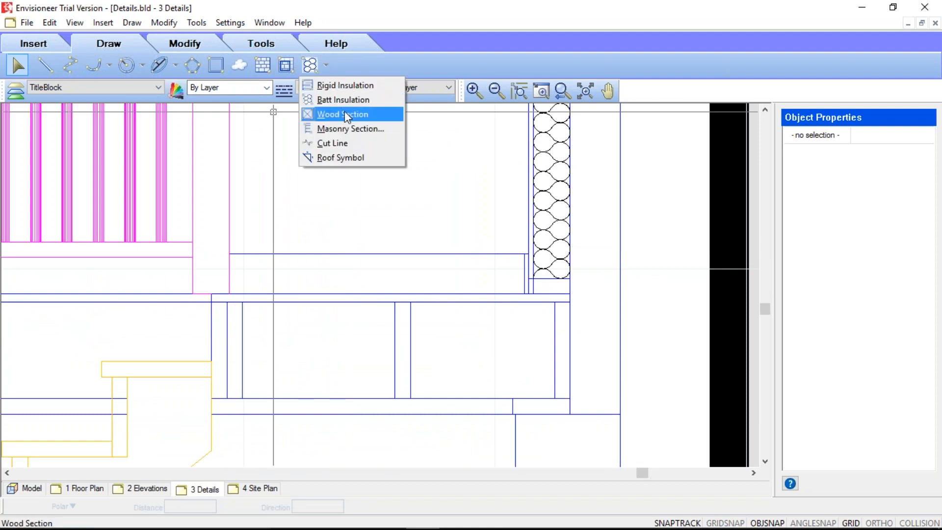
pyautogui.click(346, 115)
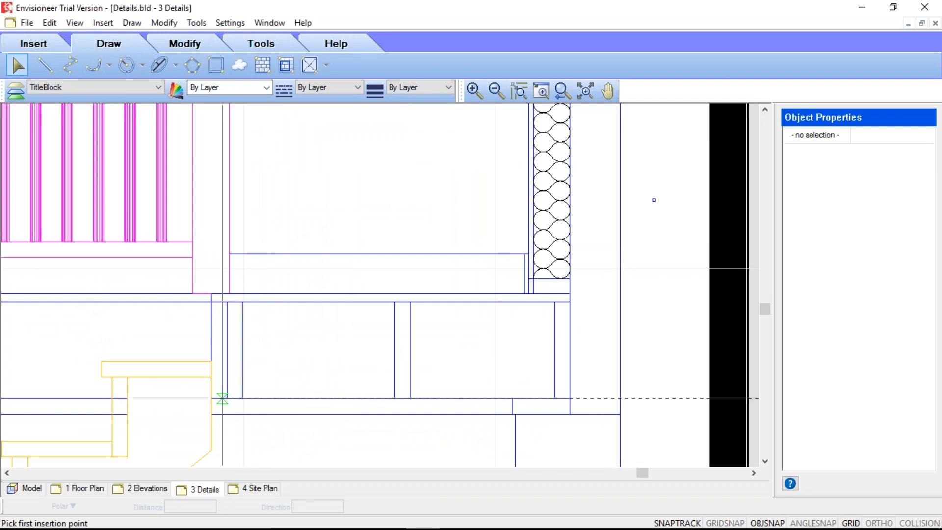
pyautogui.click(227, 398)
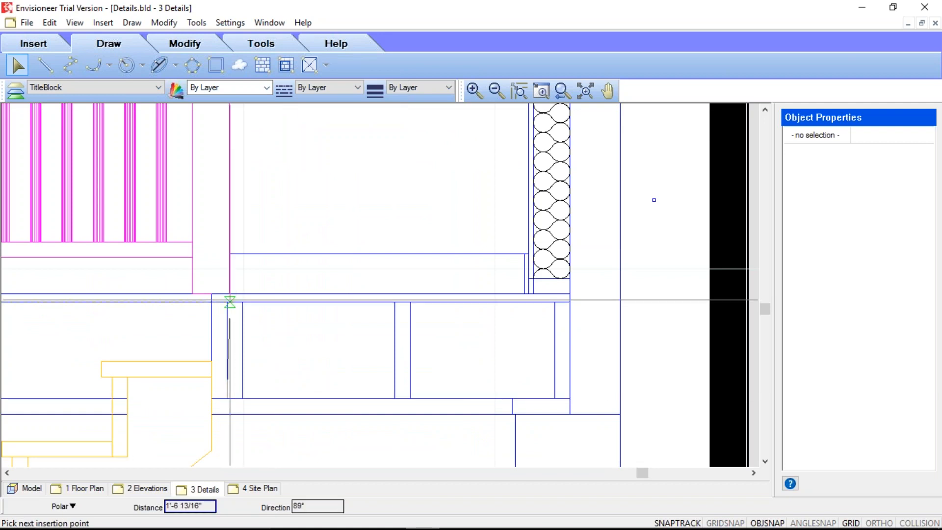
pyautogui.click(227, 298)
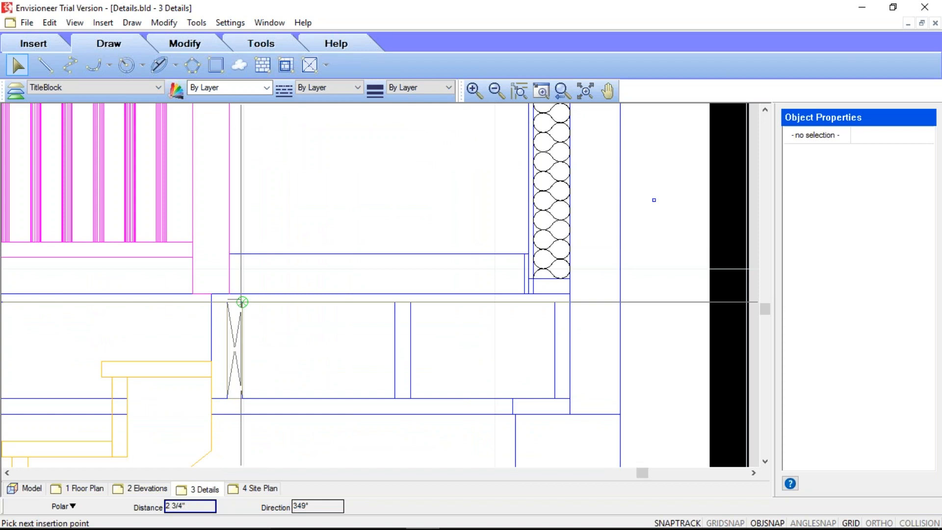
pyautogui.click(242, 301)
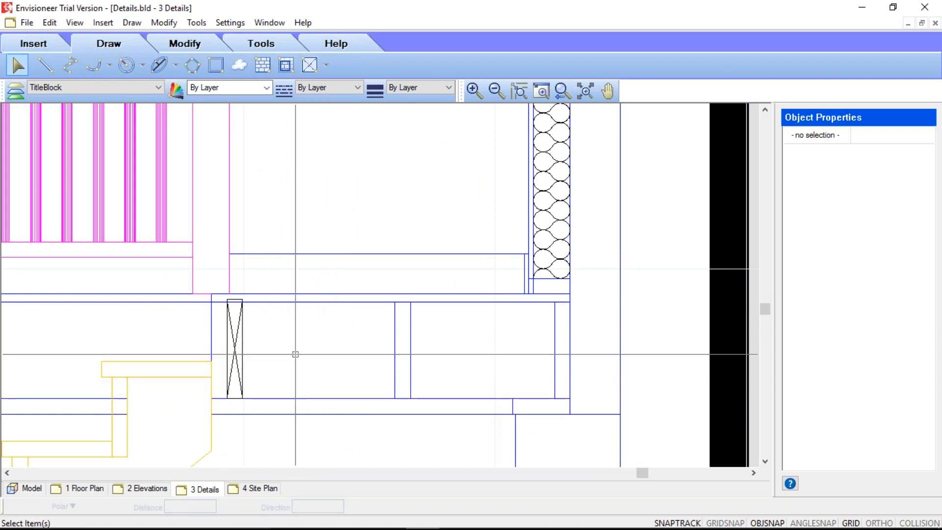
# - Draw Wood Section symbols over the exterior wall's bottom plate and over the sill plate on top of the foundation wall
pyautogui.click(310, 68)
pyautogui.click(533, 293)
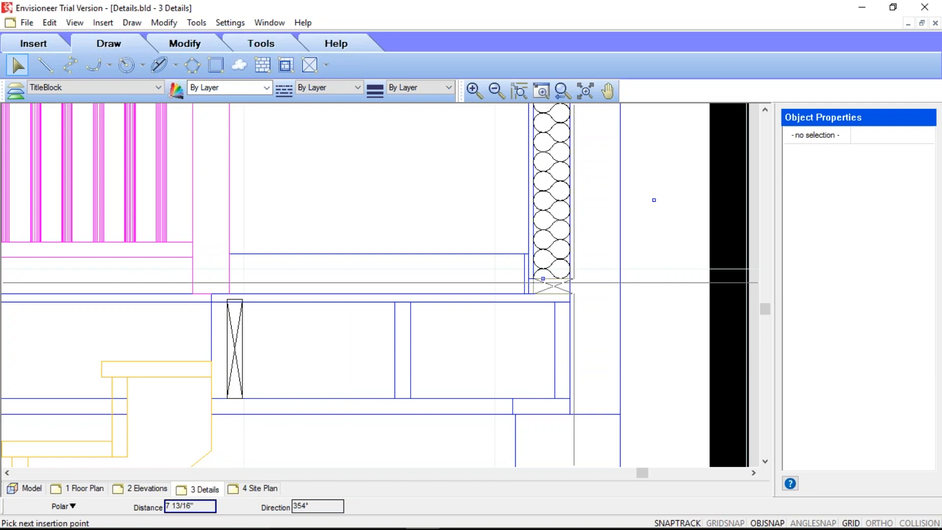
pyautogui.click(569, 277)
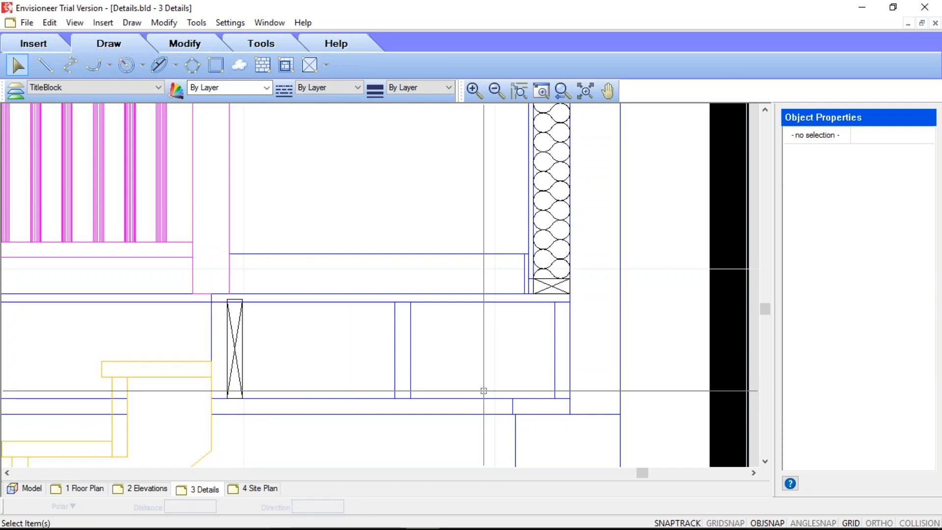
pyautogui.click(309, 64)
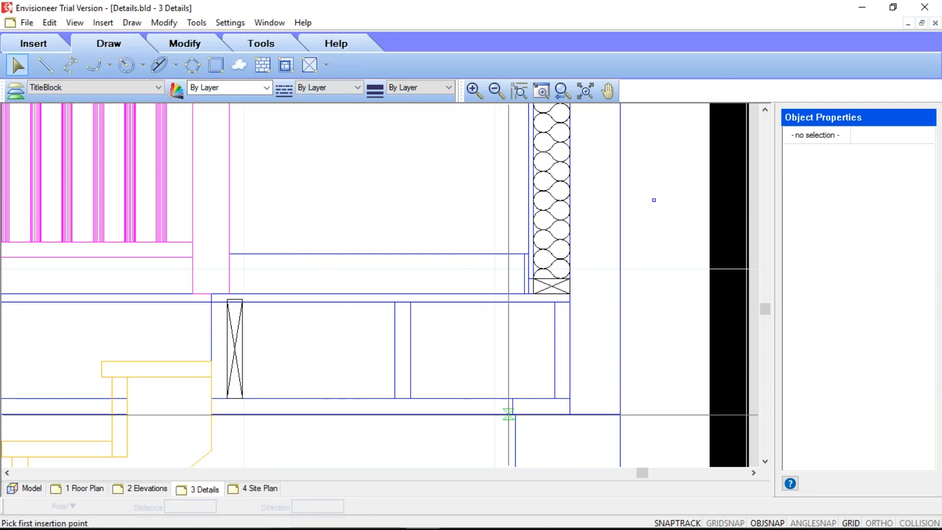
pyautogui.click(512, 399)
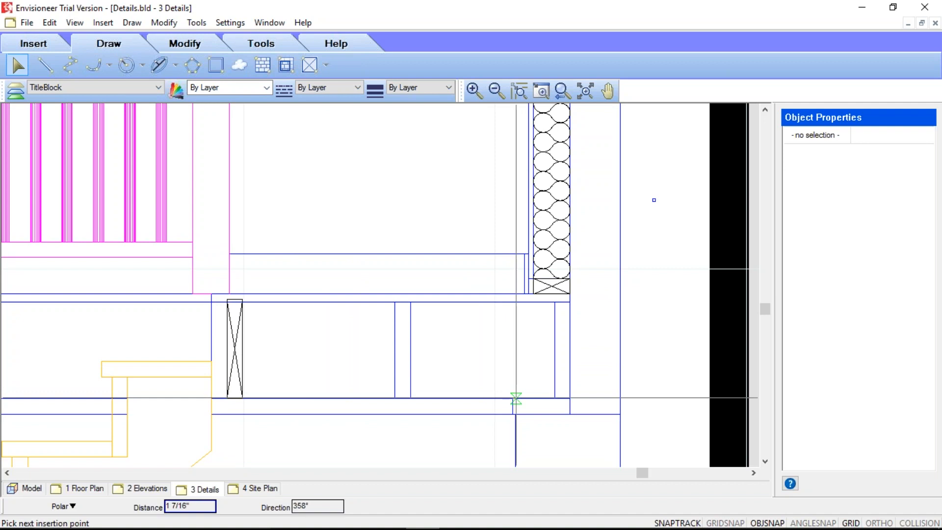
pyautogui.click(569, 399)
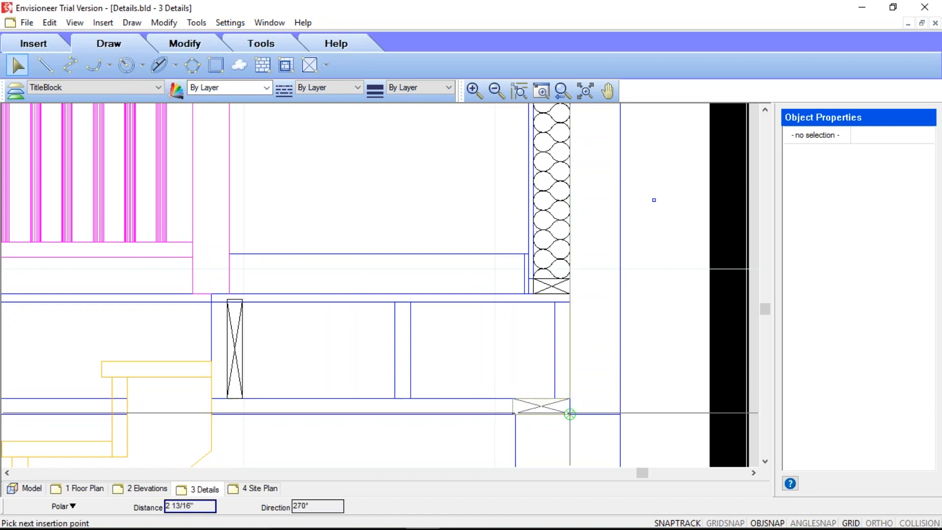
pyautogui.click(570, 413)
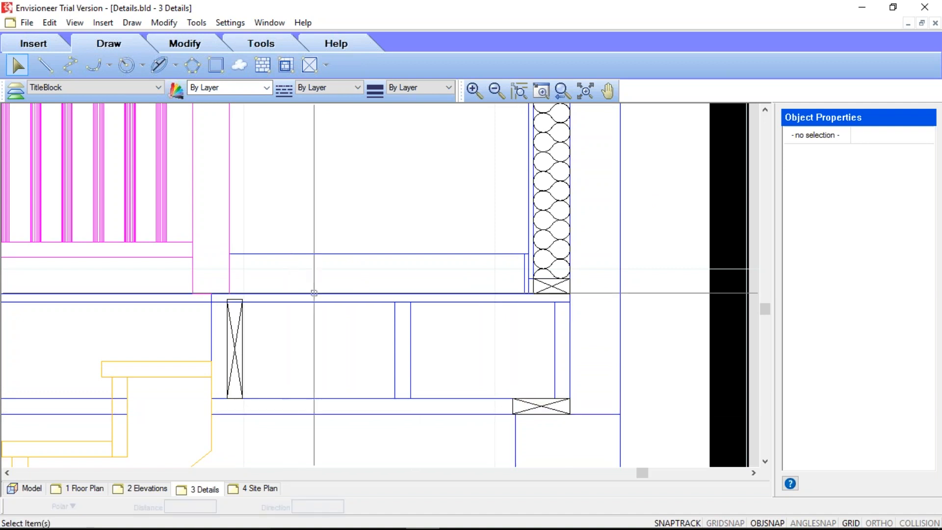
# - Fill the brick veneer outside the insulated wall, from foundation ledge to view top, with a Brick 45° cross hatched polygon hatch including its boundary line
pyautogui.scroll(-1, 315, 432)
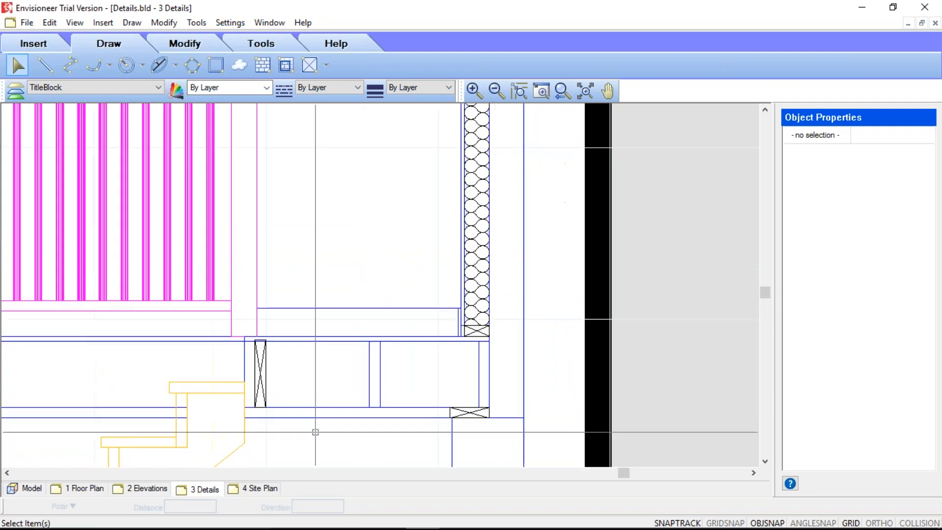
pyautogui.scroll(-1, 316, 432)
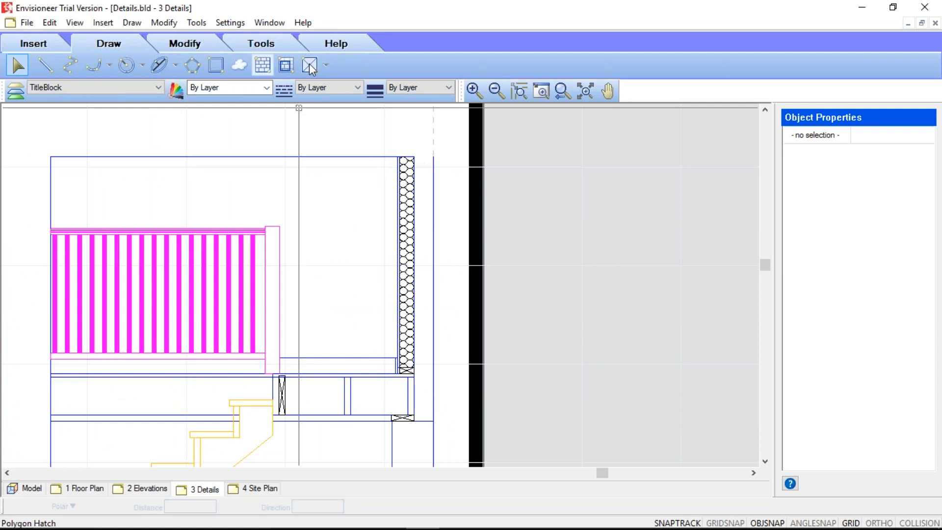
pyautogui.click(326, 65)
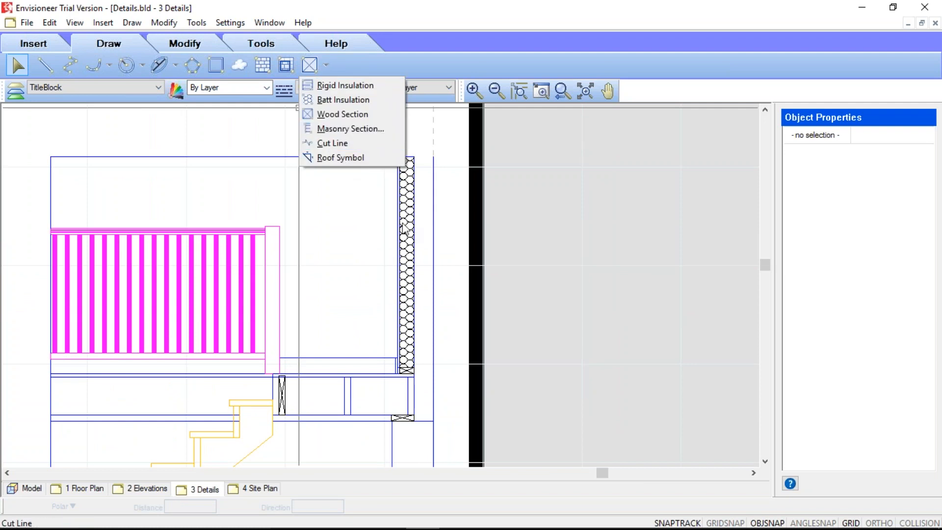
pyautogui.click(267, 69)
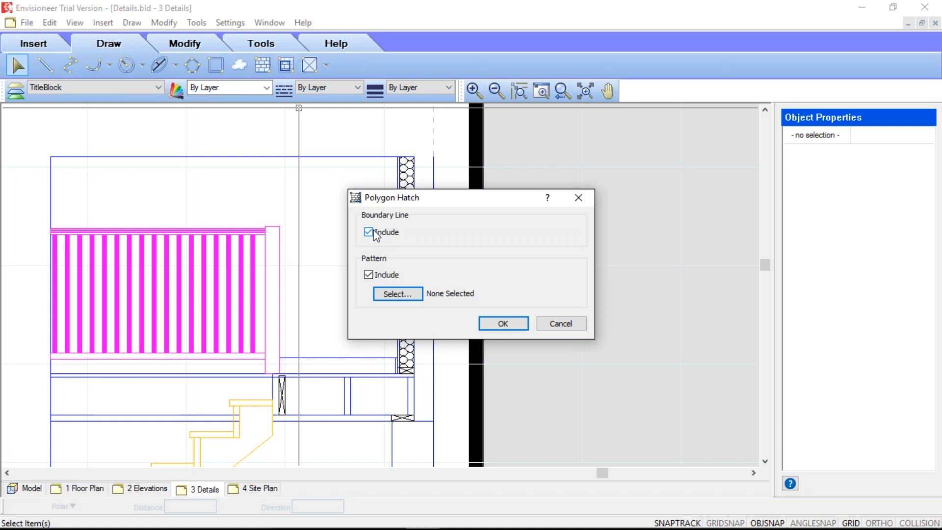
pyautogui.click(414, 294)
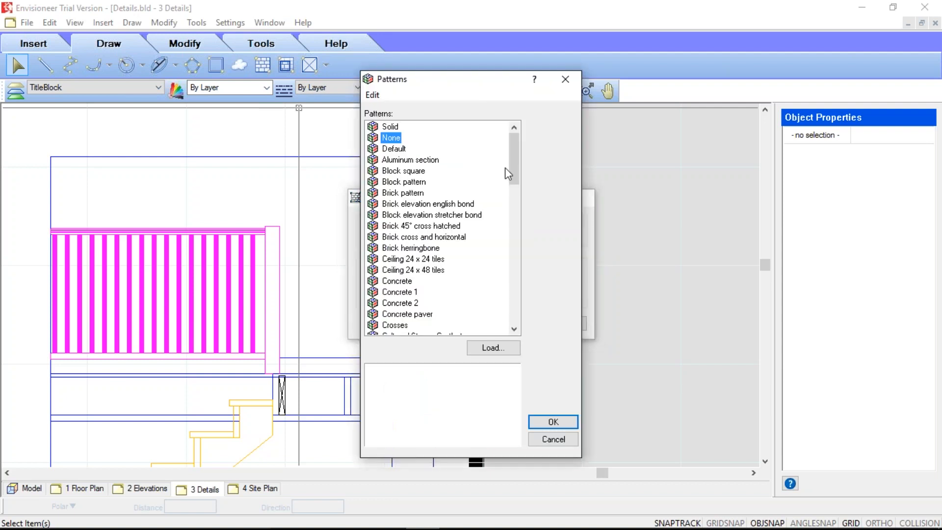
pyautogui.click(396, 227)
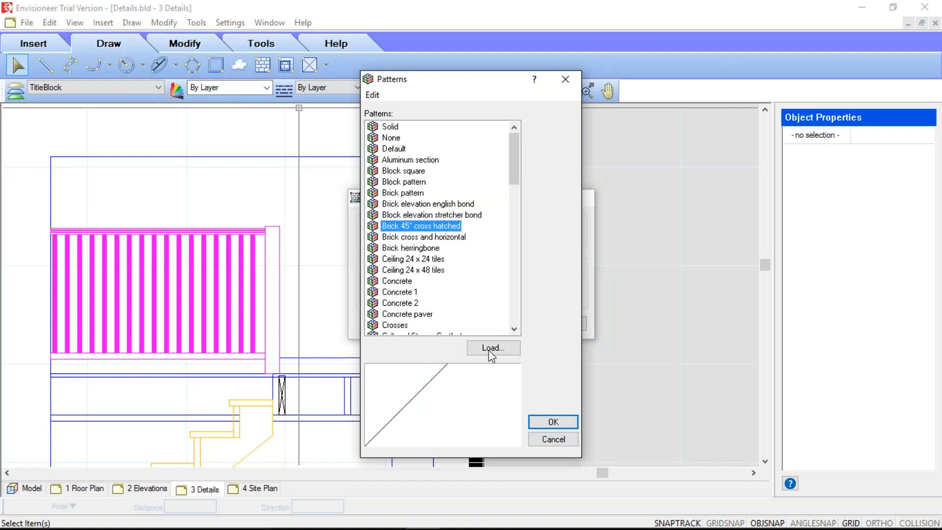
pyautogui.click(550, 421)
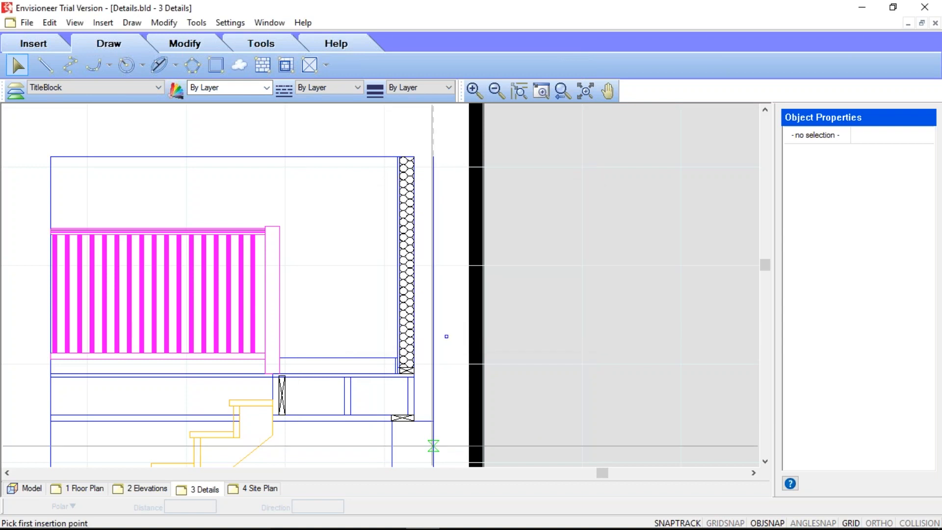
pyautogui.click(433, 421)
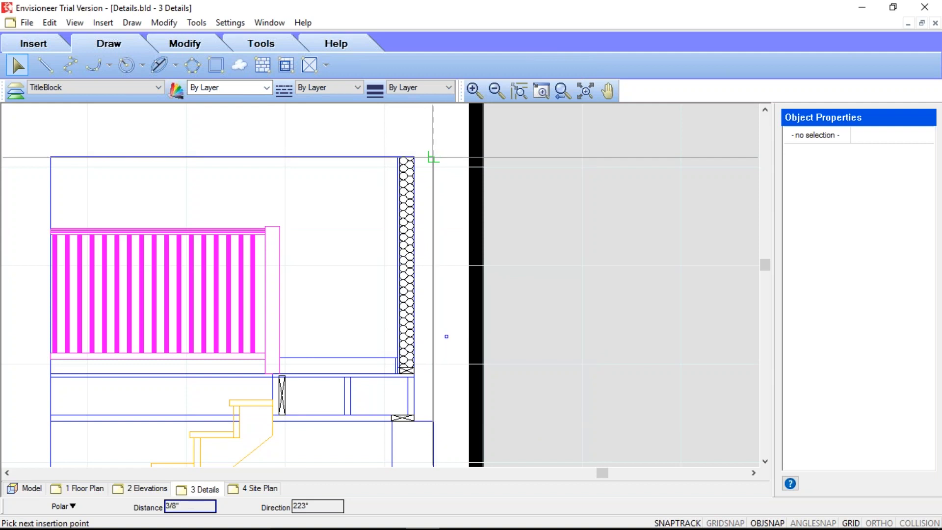
pyautogui.click(418, 157)
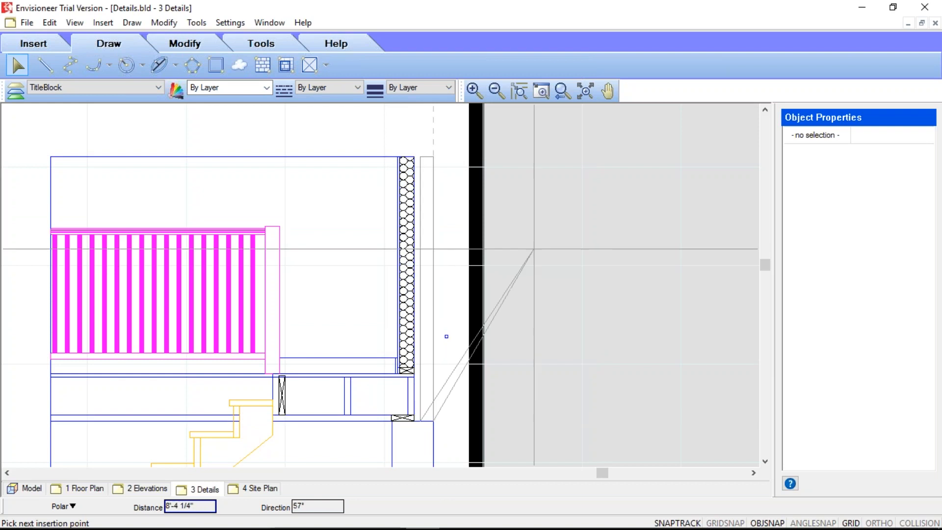
pyautogui.rightClick(536, 251)
pyautogui.click(588, 259)
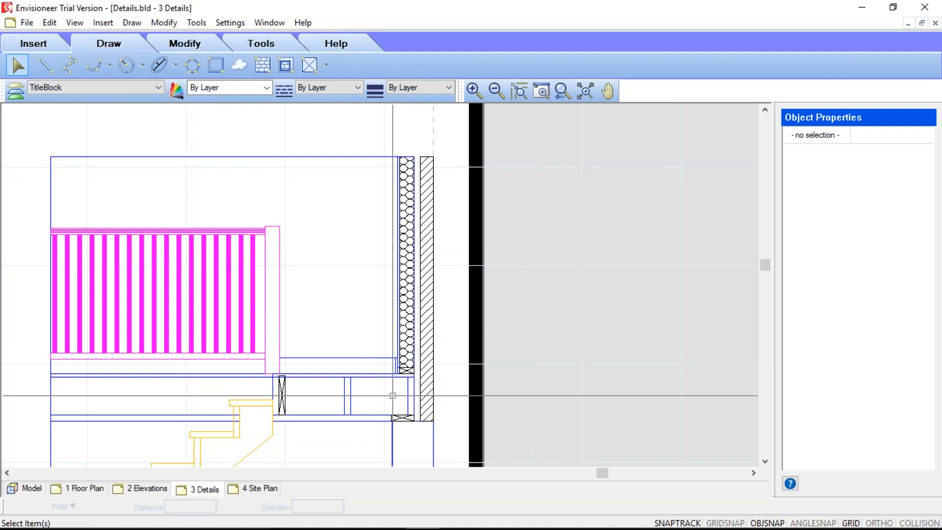
# - Start a footing outline in the blank lower-left area of the Details sheet with a horizontal line 2' long, using orthogonal drawing
pyautogui.scroll(-2, 438, 274)
pyautogui.scroll(-2, 498, 311)
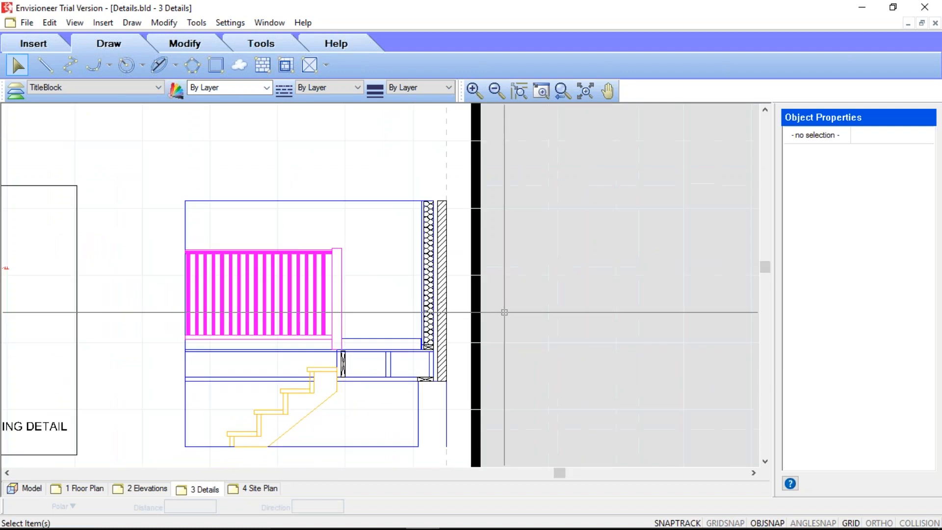
pyautogui.moveTo(510, 393); pyautogui.dragTo(546, 359, button='middle')
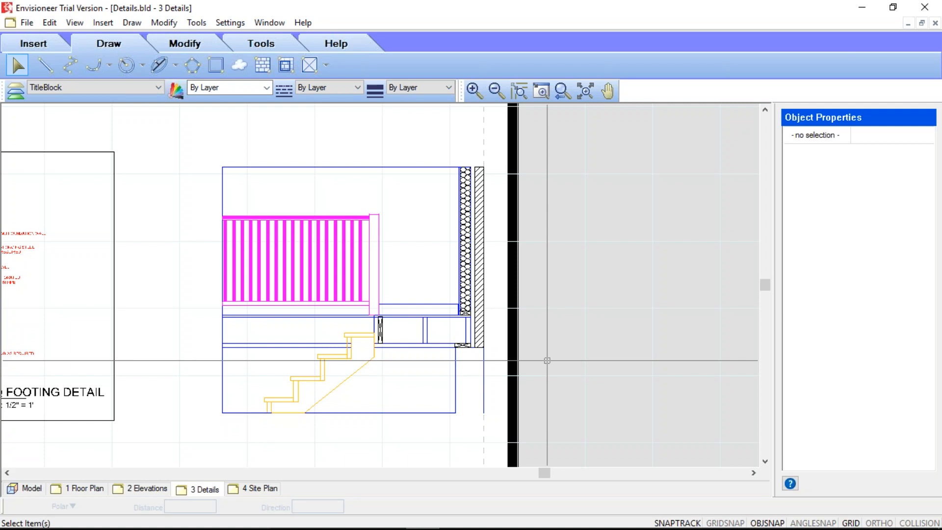
pyautogui.scroll(-3, 573, 262)
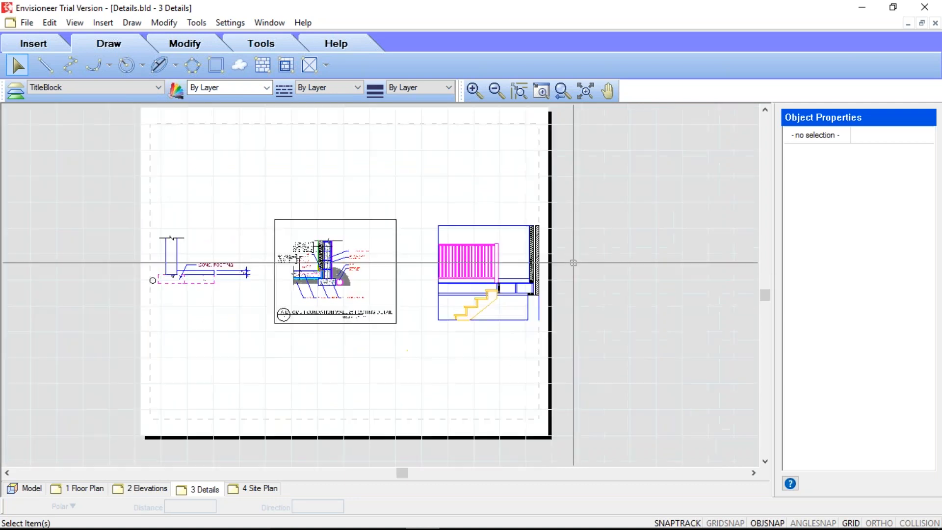
pyautogui.moveTo(573, 263); pyautogui.dragTo(692, 163, button='middle')
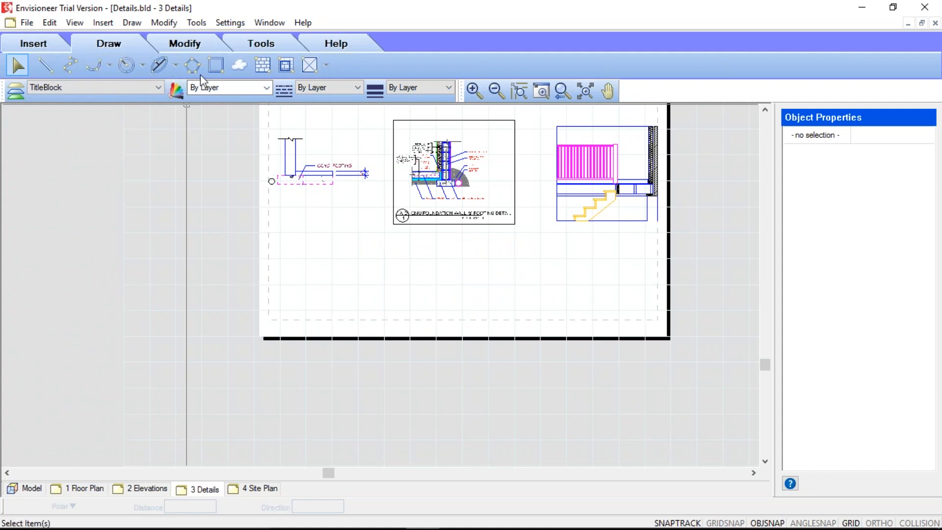
pyautogui.click(214, 67)
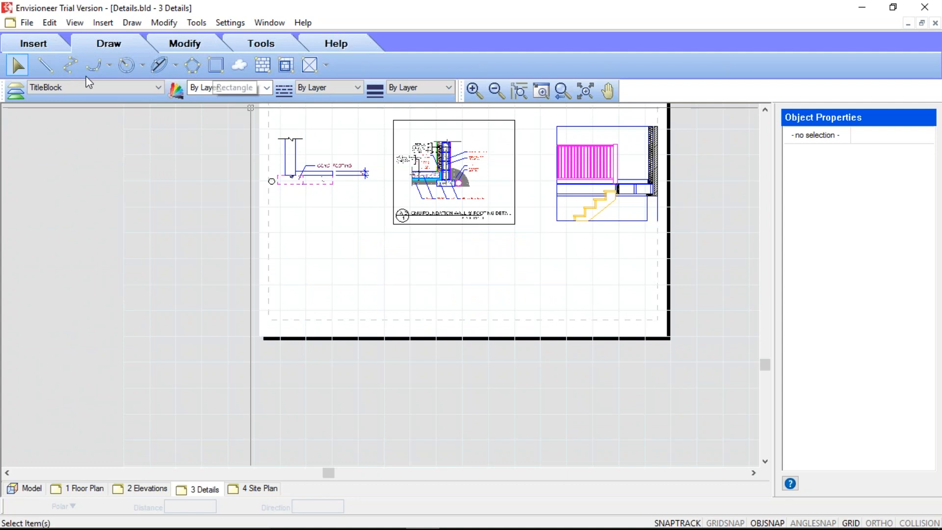
pyautogui.click(46, 66)
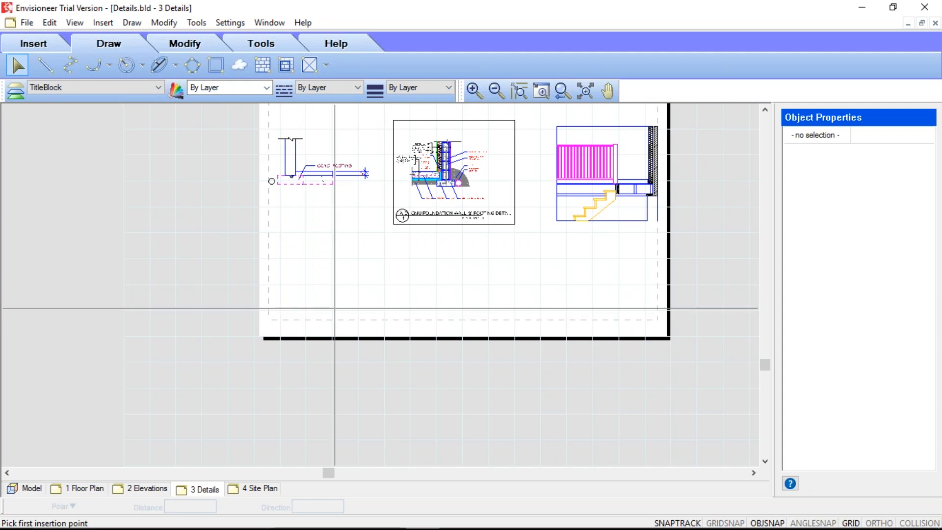
pyautogui.scroll(3, 334, 308)
pyautogui.click(295, 325)
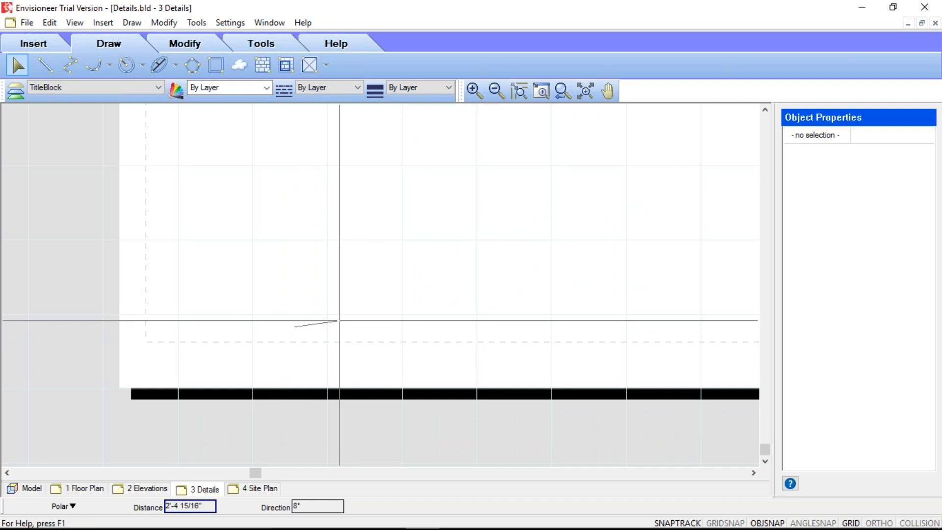
pyautogui.press('F8')
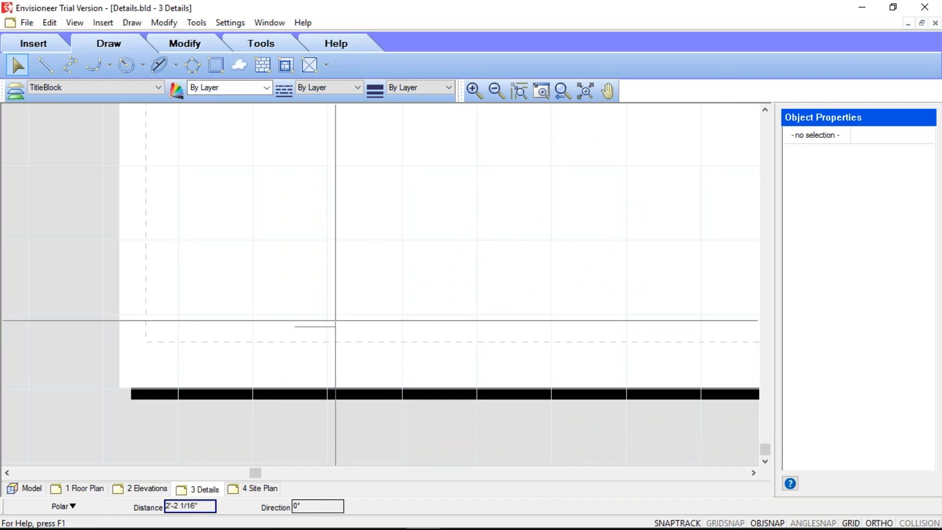
pyautogui.write('2')
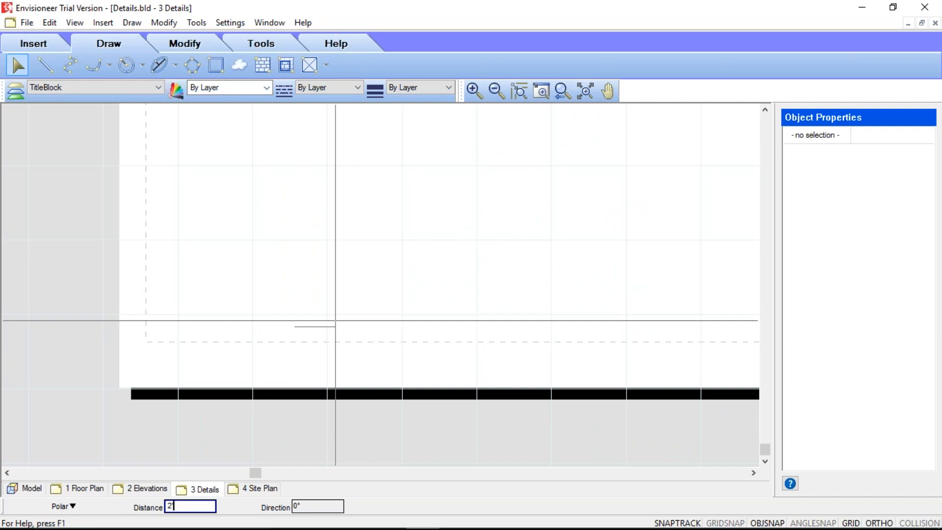
pyautogui.press('Return')
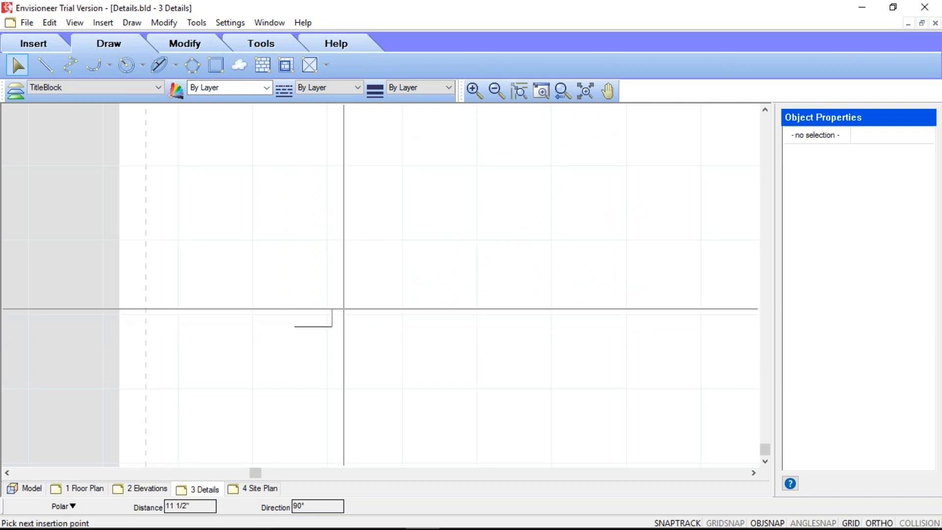
# - Complete the footing rectangle with an 8" vertical side, a top edge back above the start point, and a closing side
pyautogui.write('8')
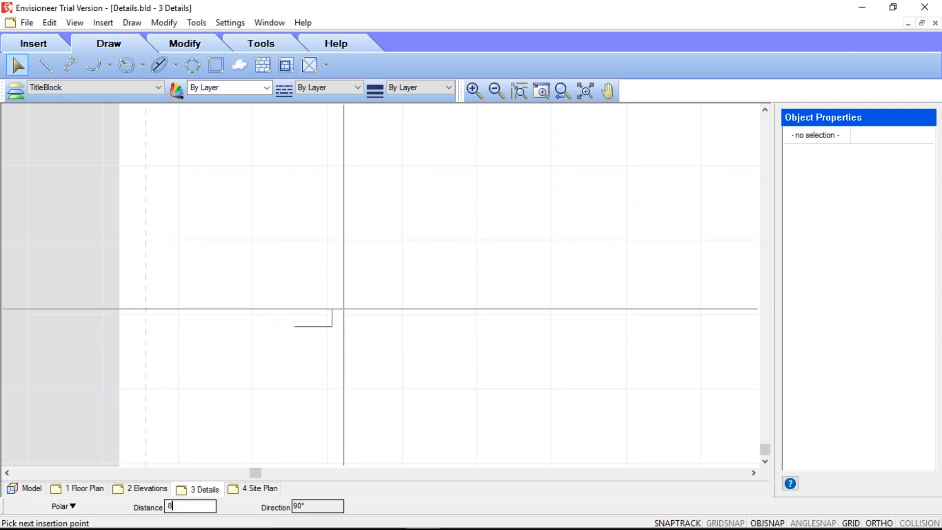
pyautogui.press('Return')
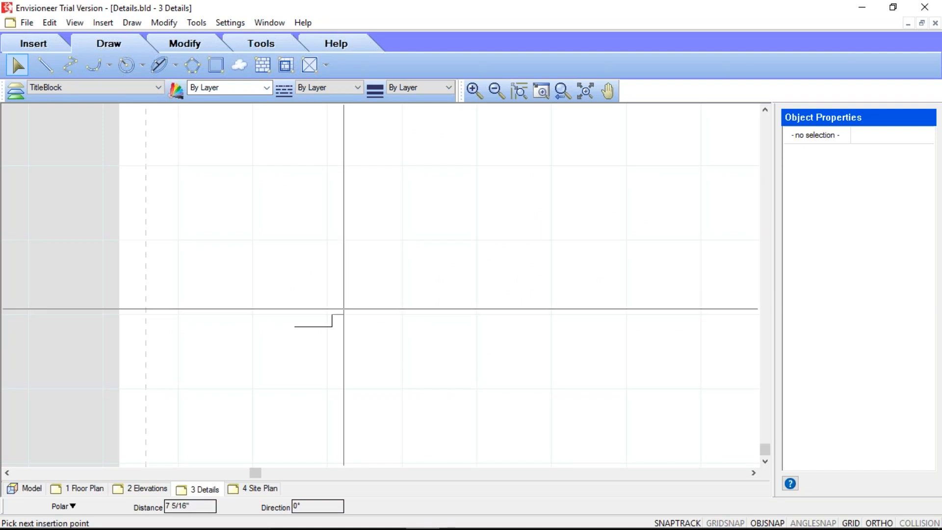
pyautogui.click(294, 321)
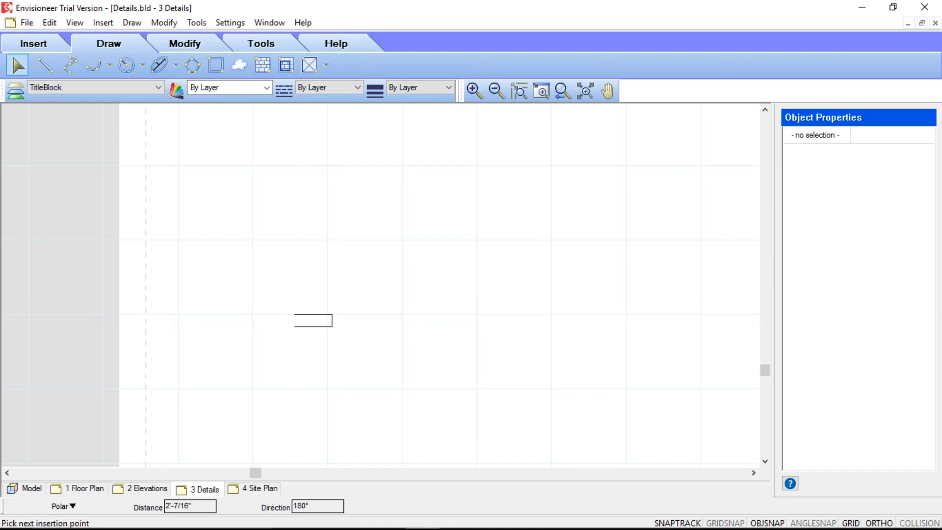
pyautogui.scroll(3, 315, 347)
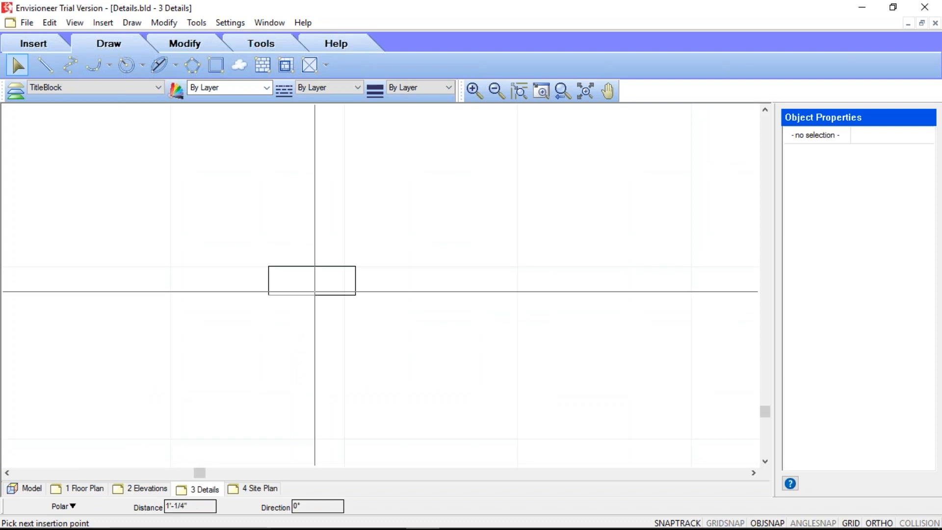
pyautogui.rightClick(314, 286)
pyautogui.click(347, 310)
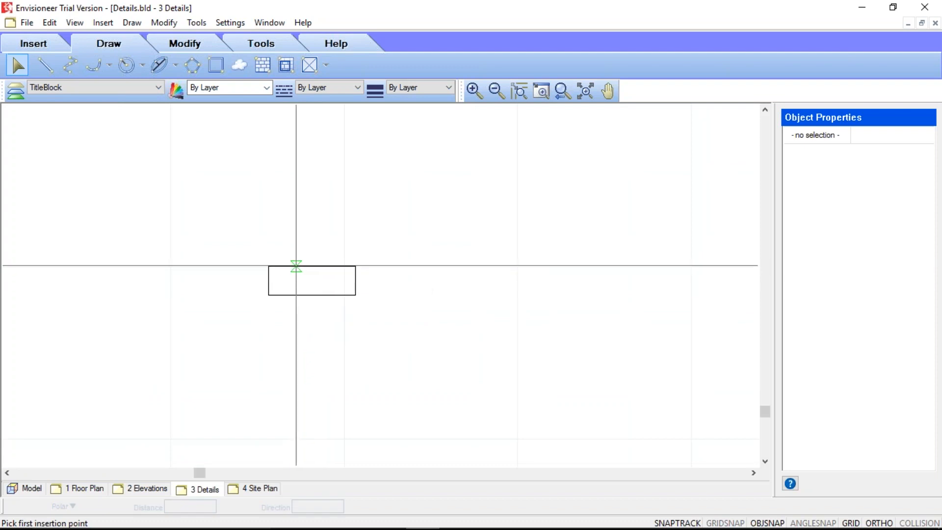
# - Draw a vertical wall line about 3 1/2 feet long upward from the footing's top edge, inset from its left corner
pyautogui.click(297, 266)
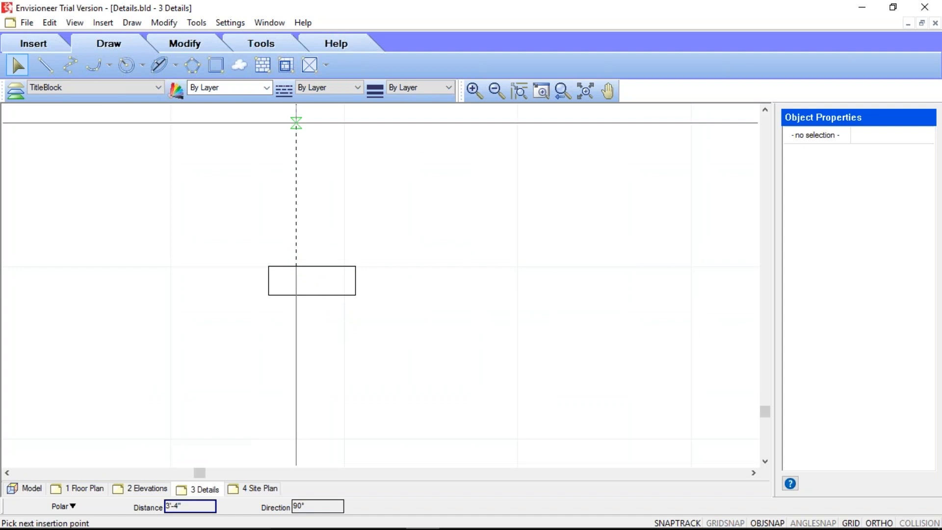
pyautogui.click(296, 114)
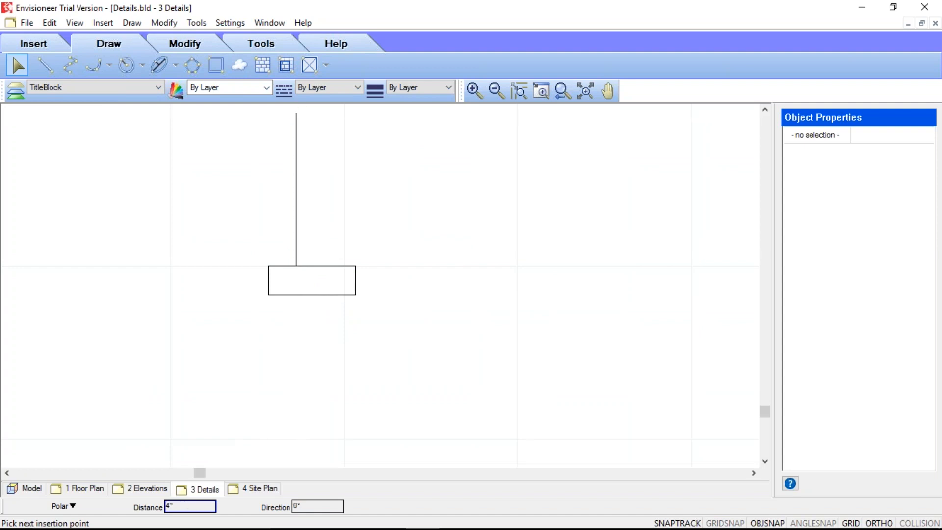
pyautogui.rightClick(311, 122)
pyautogui.click(352, 135)
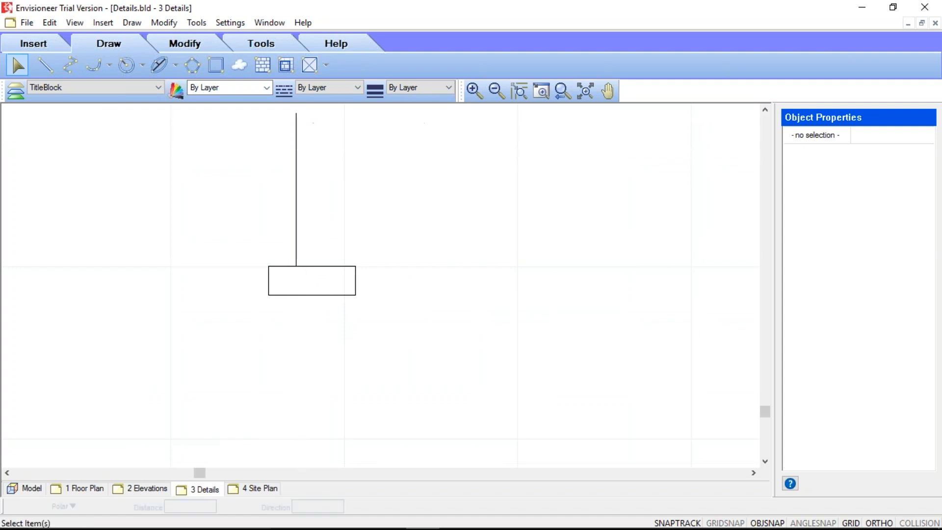
# - Offset the vertical wall line 8" to its right to form the second face of the wall above the footing
pyautogui.click(297, 191)
pyautogui.rightClick(315, 191)
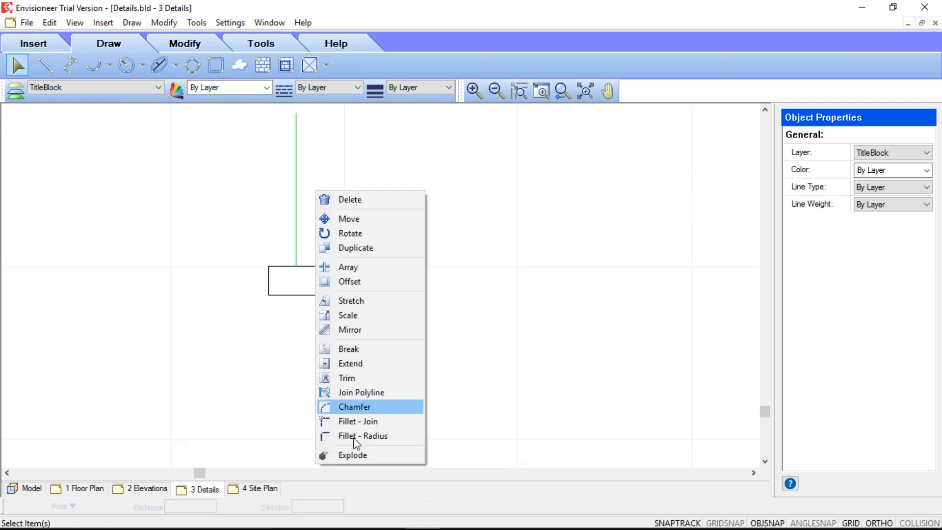
pyautogui.click(364, 281)
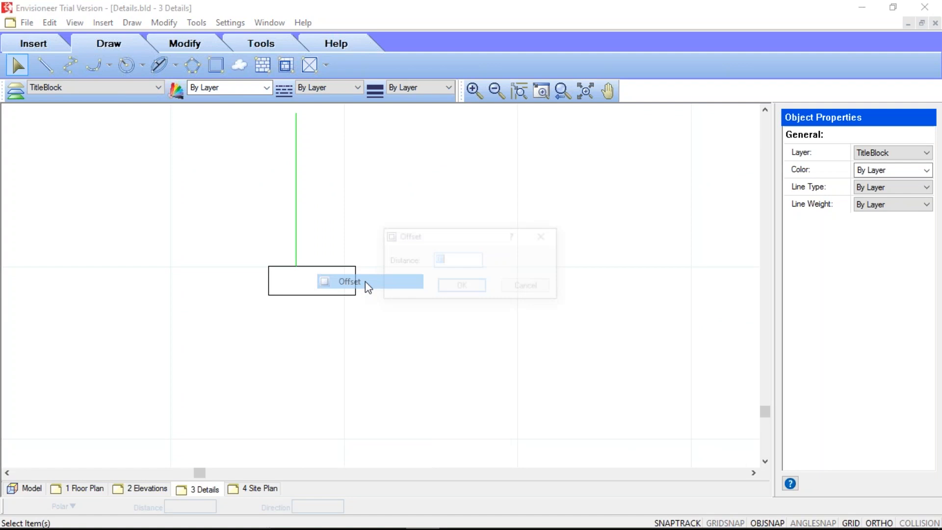
pyautogui.write('8')
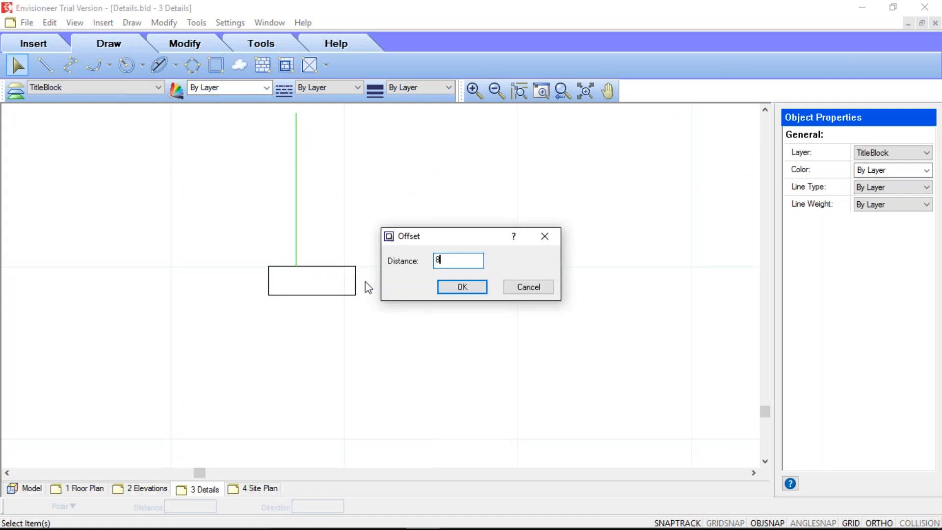
pyautogui.write('"')
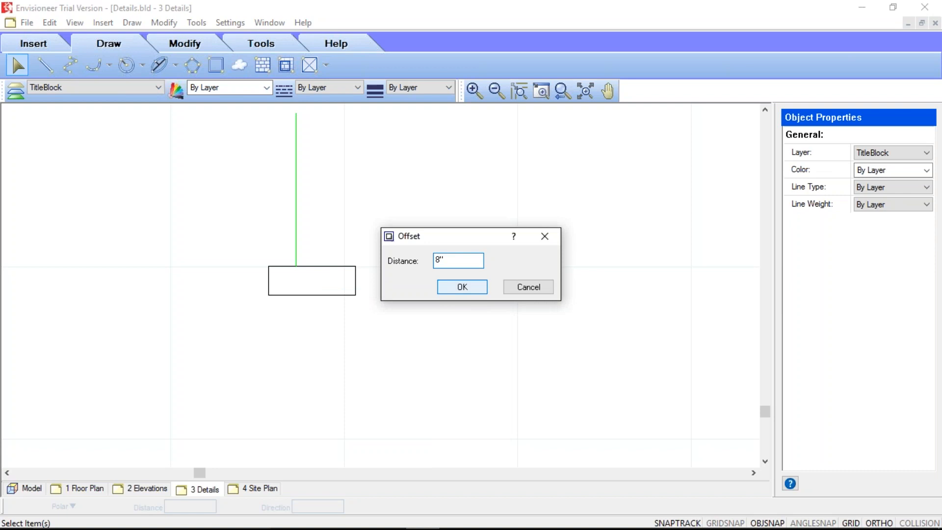
pyautogui.click(469, 287)
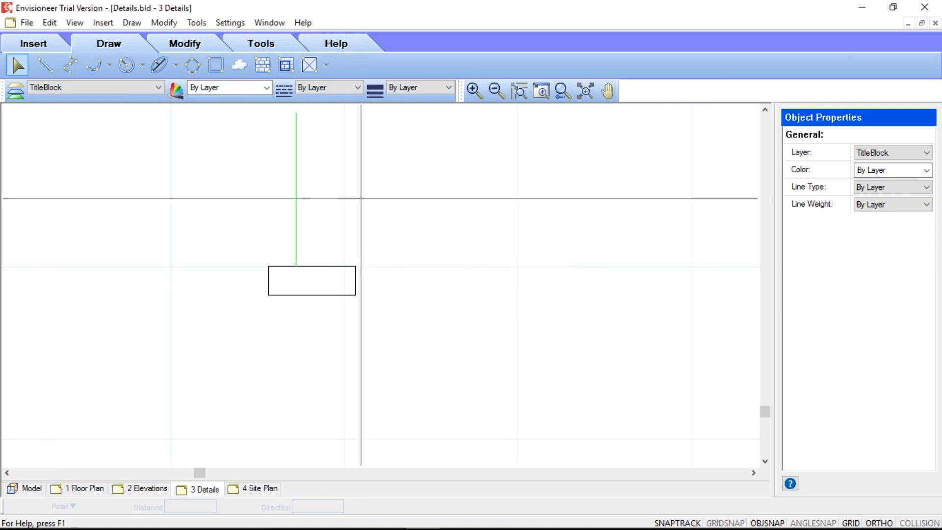
pyautogui.click(340, 164)
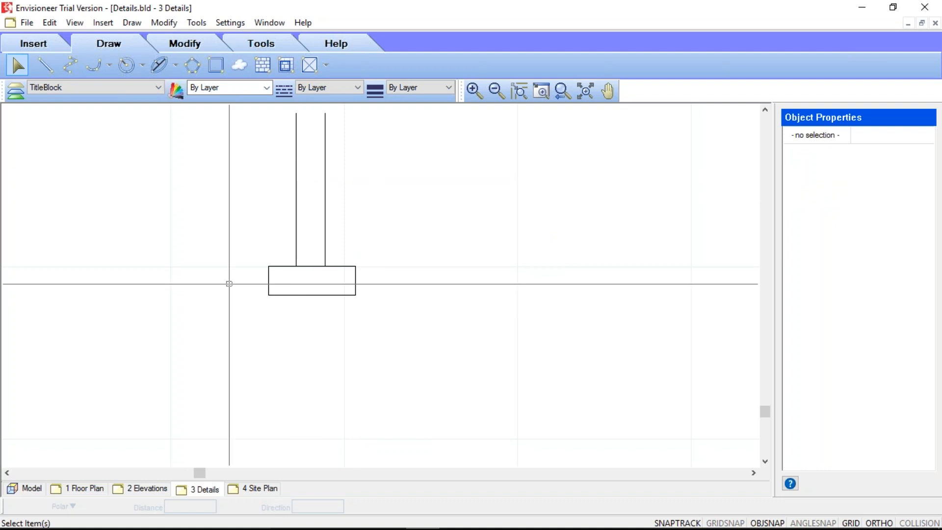
# - Fill the footing rectangle with a Concrete 2 boundary hatch at scale 1.00, including its boundary
pyautogui.click(285, 65)
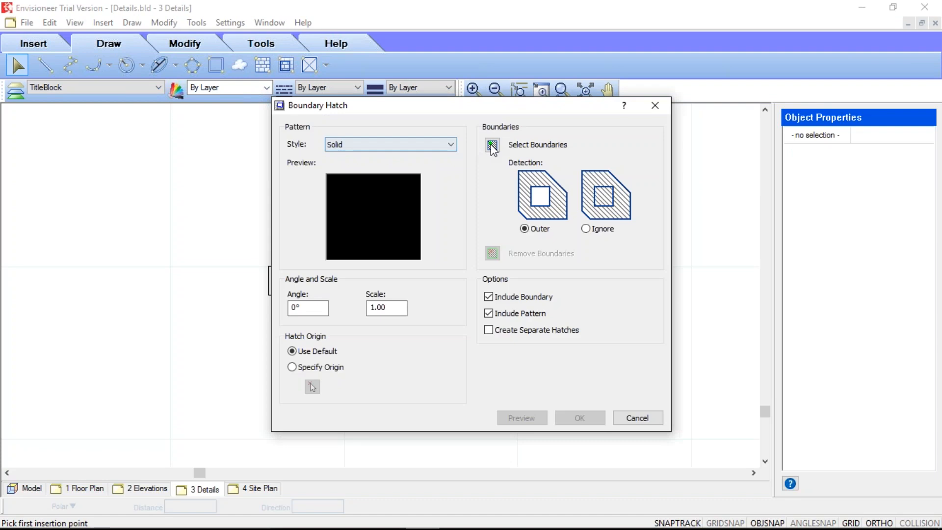
pyautogui.click(492, 145)
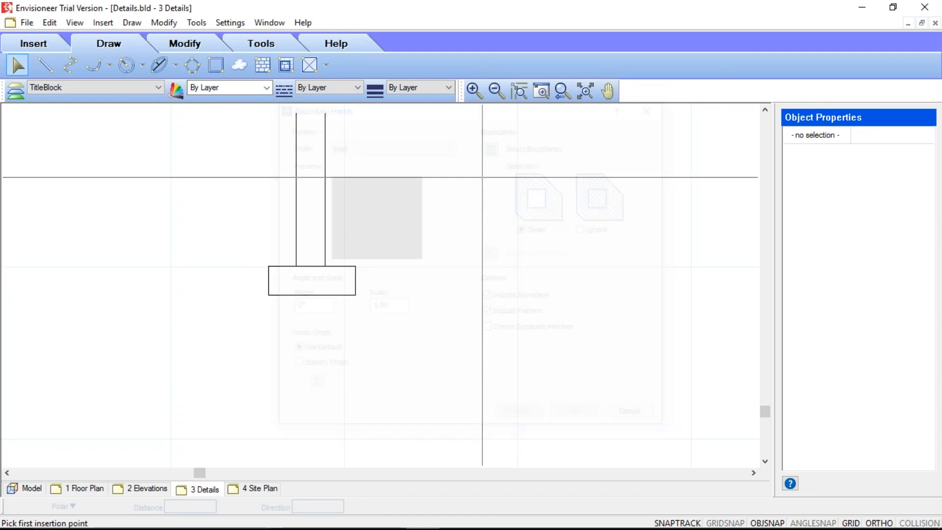
pyautogui.click(311, 284)
pyautogui.rightClick(369, 201)
pyautogui.click(395, 212)
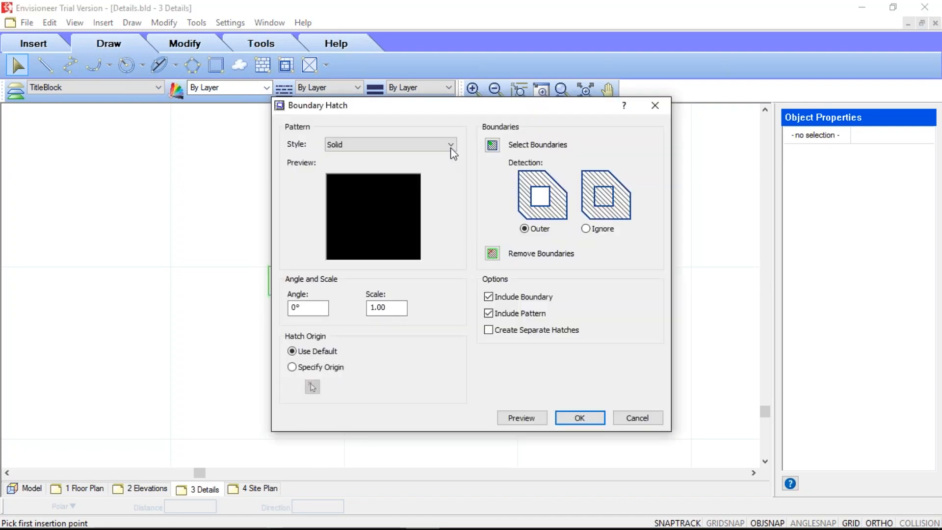
pyautogui.click(451, 146)
pyautogui.click(361, 298)
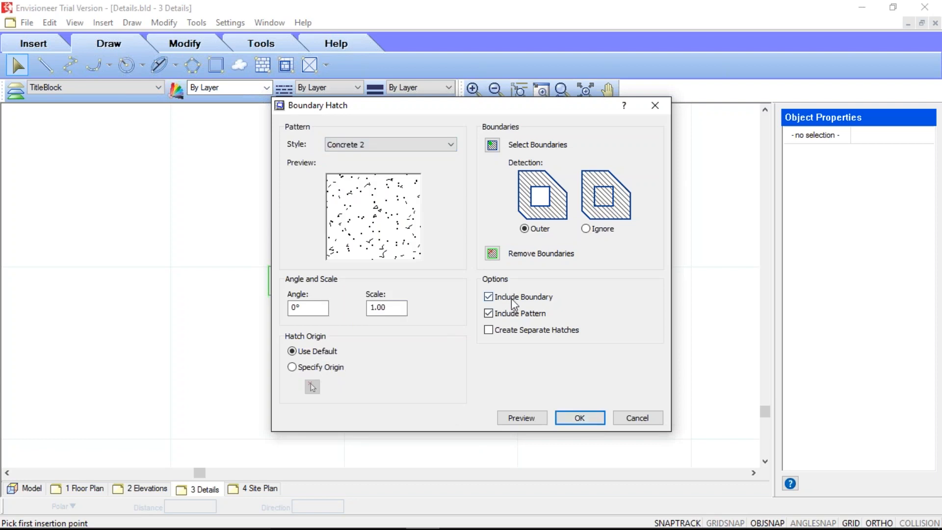
pyautogui.click(574, 417)
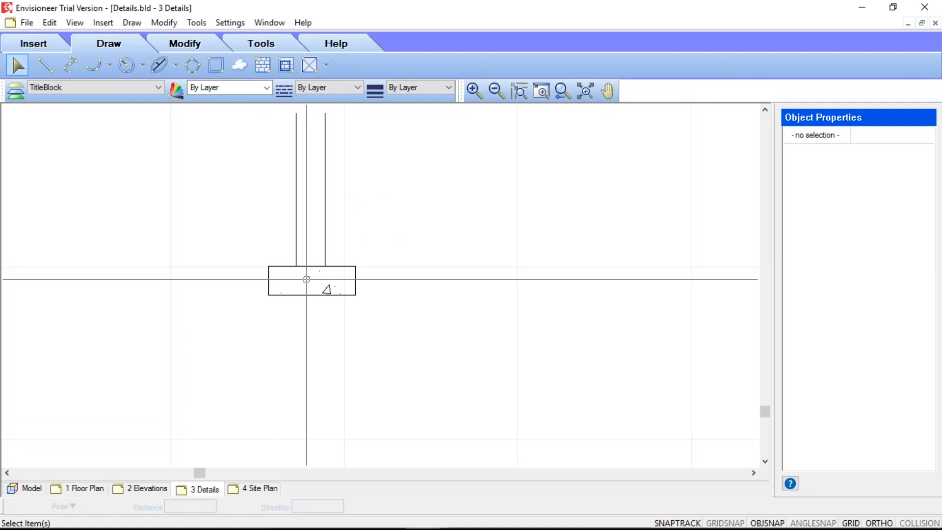
# - Return from the Details sheet to the model and show the ground floor in 2D plan view
pyautogui.scroll(-3, 306, 279)
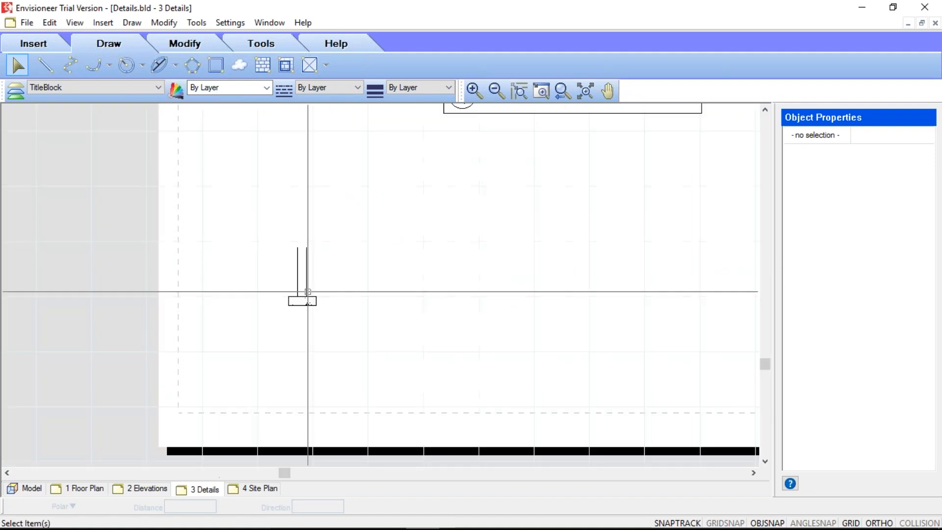
pyautogui.moveTo(307, 292); pyautogui.dragTo(206, 388, button='middle')
pyautogui.scroll(-2, 191, 352)
pyautogui.moveTo(191, 352); pyautogui.dragTo(179, 369, button='middle')
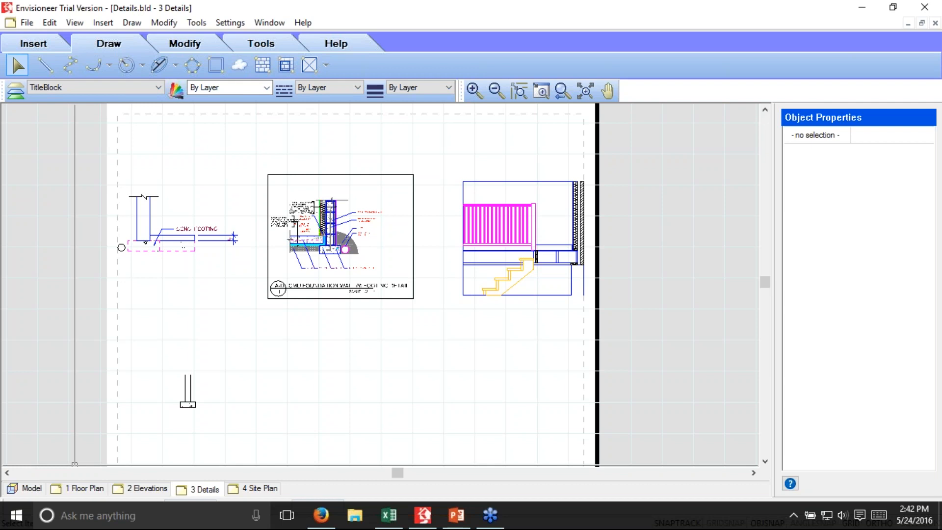
pyautogui.click(40, 488)
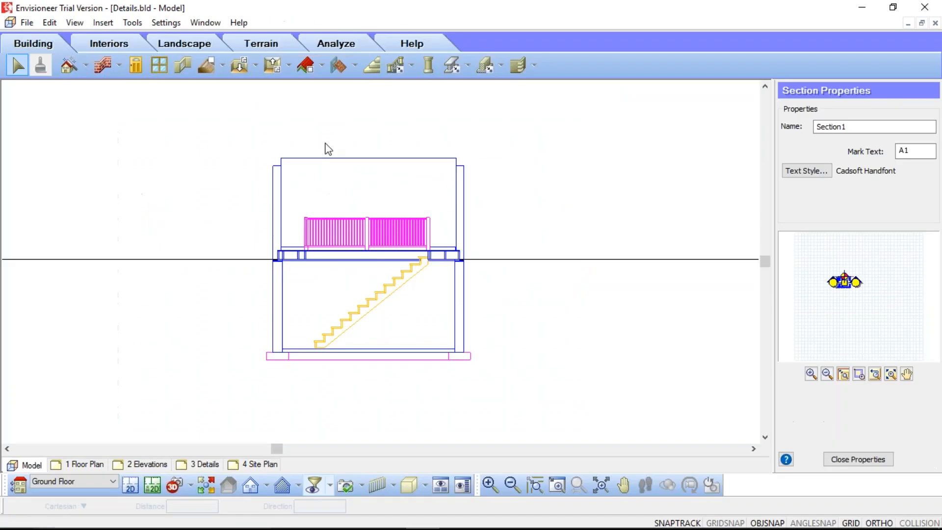
pyautogui.click(130, 484)
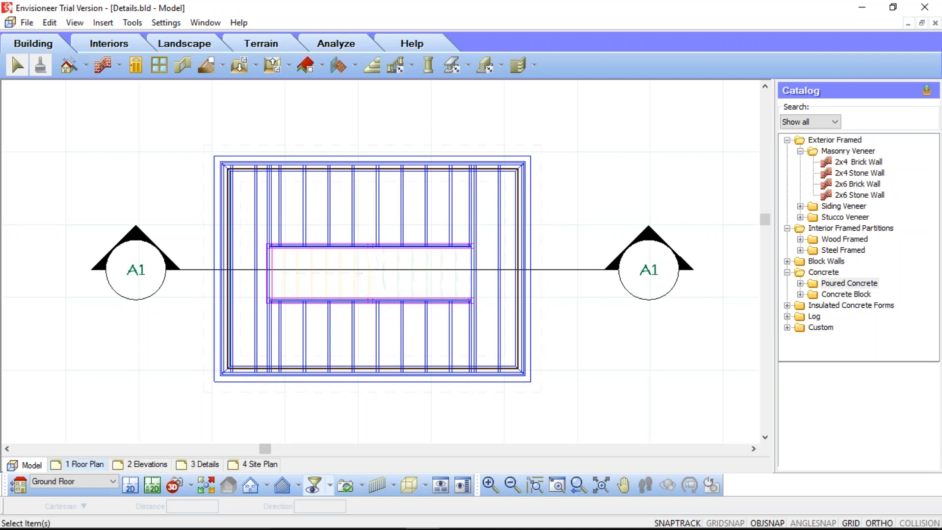
# - On the 1 Floor Plan sheet, start a CAD drawing import and browse the Details folder within Drafting Objects
pyautogui.click(83, 463)
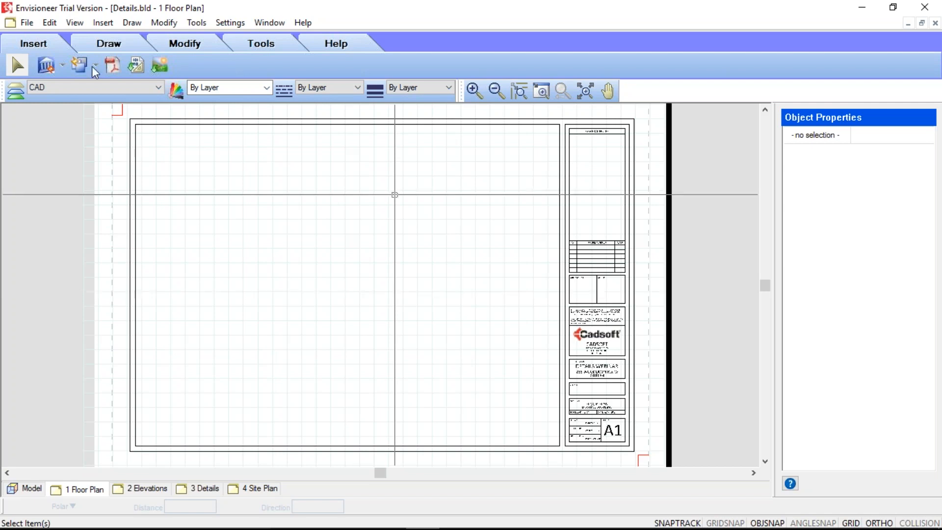
pyautogui.click(138, 66)
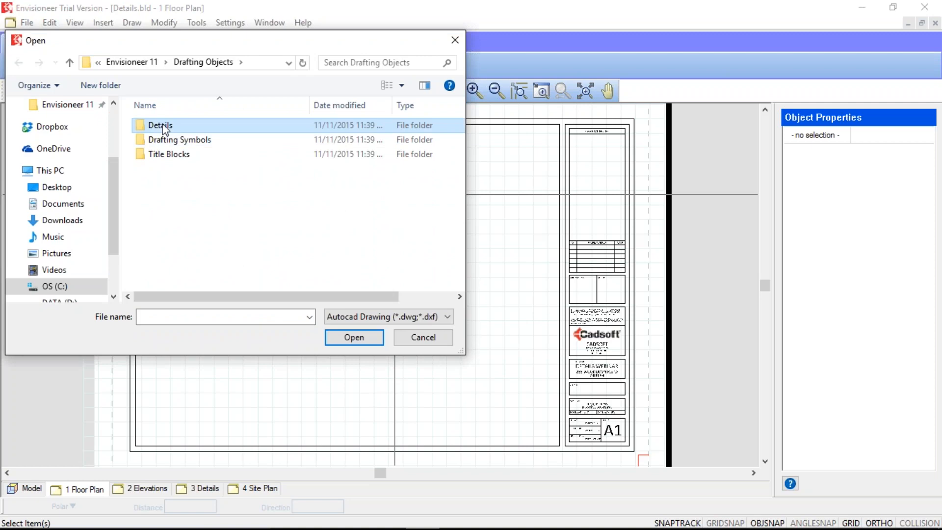
pyautogui.doubleClick(162, 127)
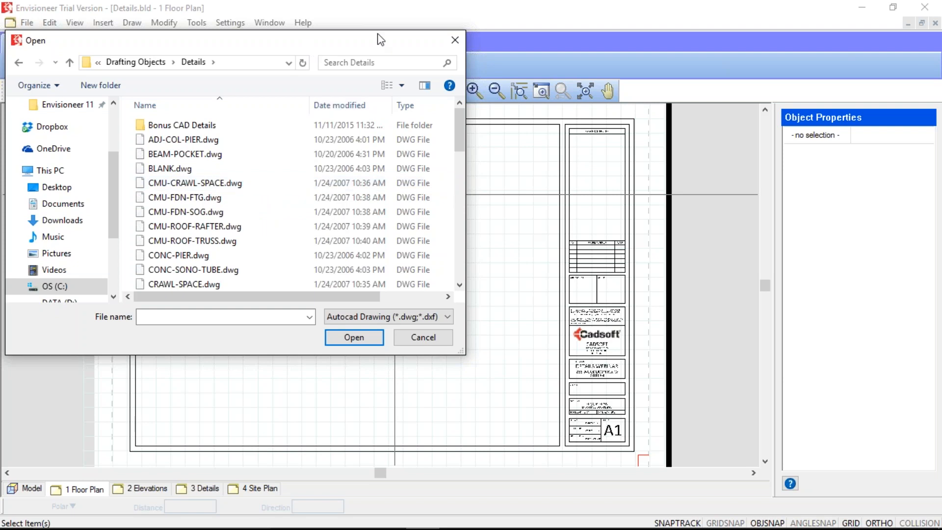
pyautogui.moveTo(380, 39); pyautogui.dragTo(431, 47)
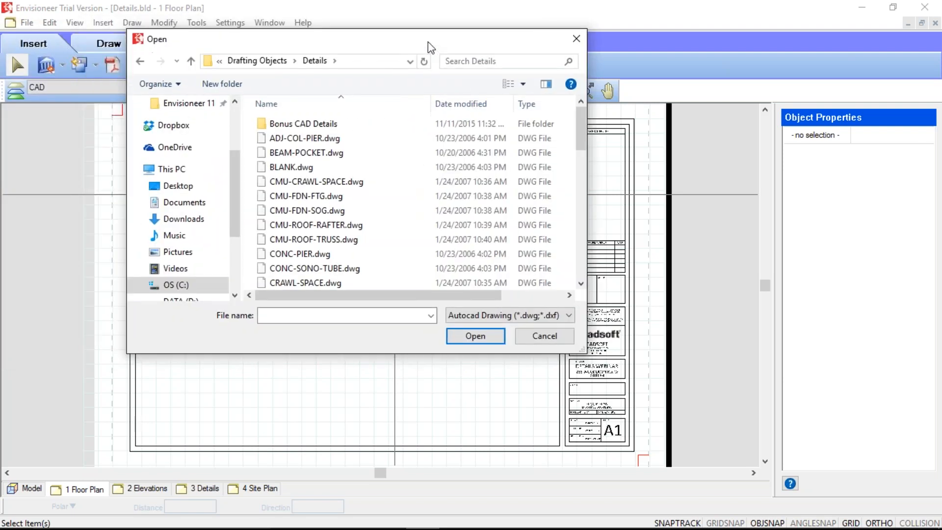